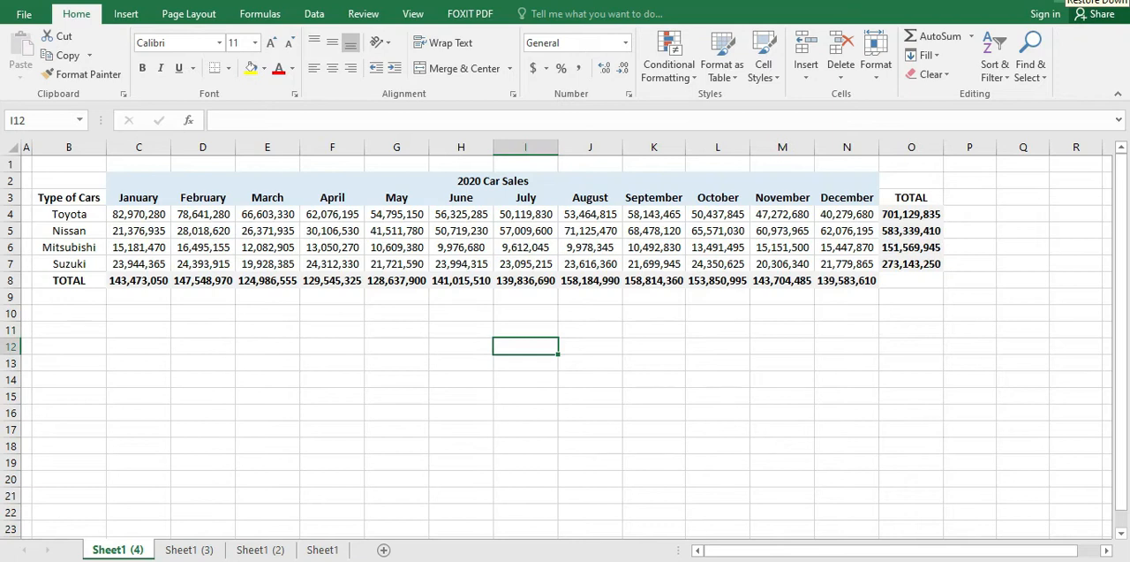
Step: Examine the 2020 car sales table, including the monthly figures per car type and the totals
left_click(782, 330)
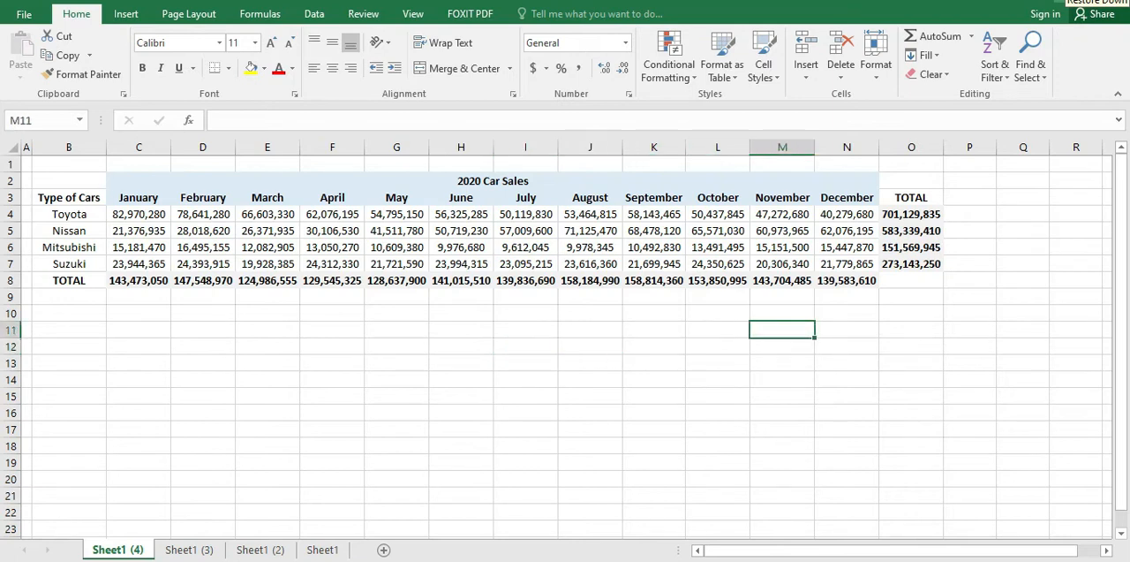
key("Right")
key("Right")
key("Right")
key("Right")
key("Right")
key("Up")
key("Left")
key("Left")
key("Up")
key("Up")
key("Up")
key("Up")
key("Up")
key("Left")
key("Left")
key("Up")
key("Right")
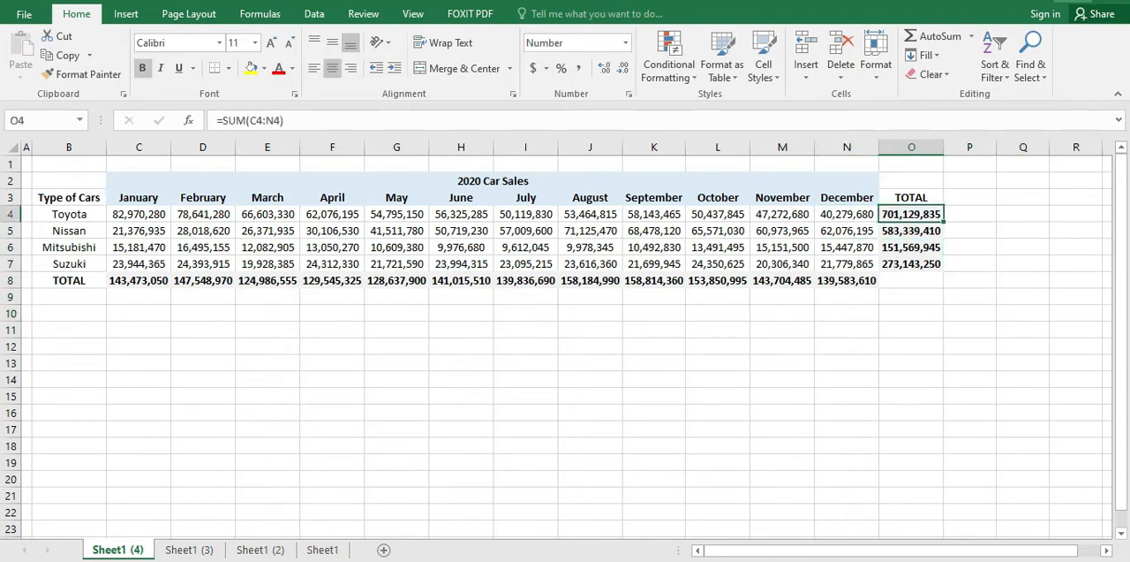
key("Right")
key("Down")
key("Right")
key("Down")
key("Left")
key("Left")
key("Left")
key("Left")
key("Left")
key("Left")
key("Left")
key("Left")
key("Left")
key("Left")
key("Left")
key("Left")
key("Left")
key("Left")
key("Down")
key("Right")
key("Up")
key("Right")
key("Up")
key("Left")
key("Up")
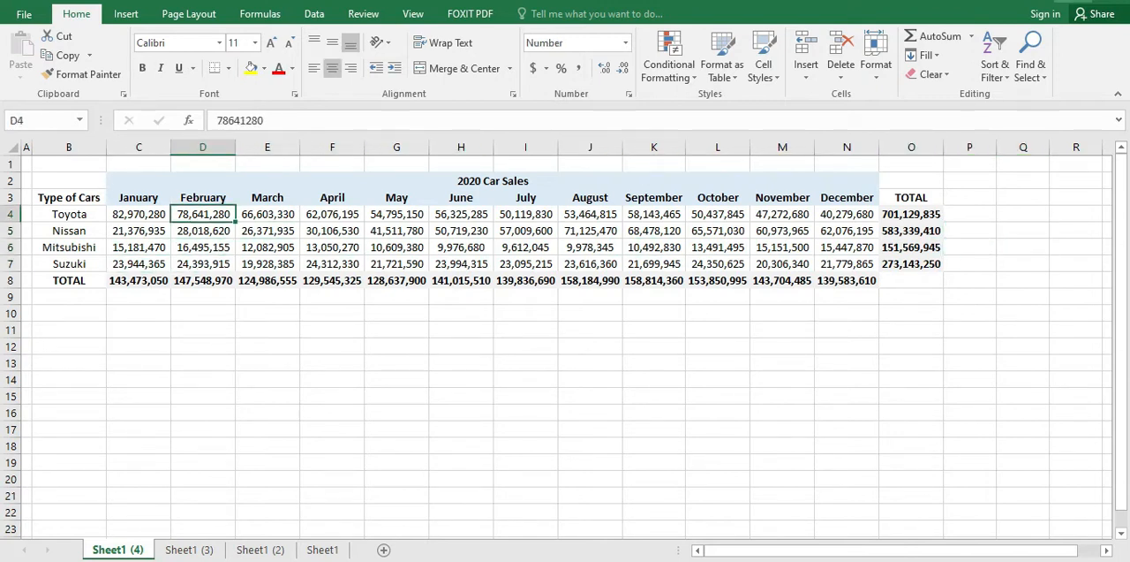
key("Left")
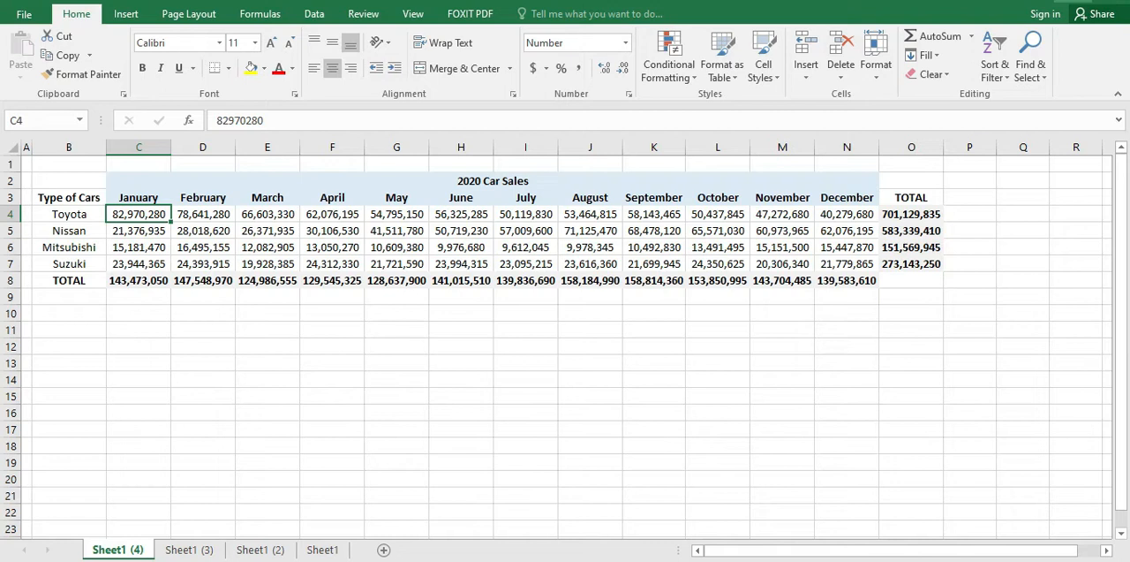
key("Left")
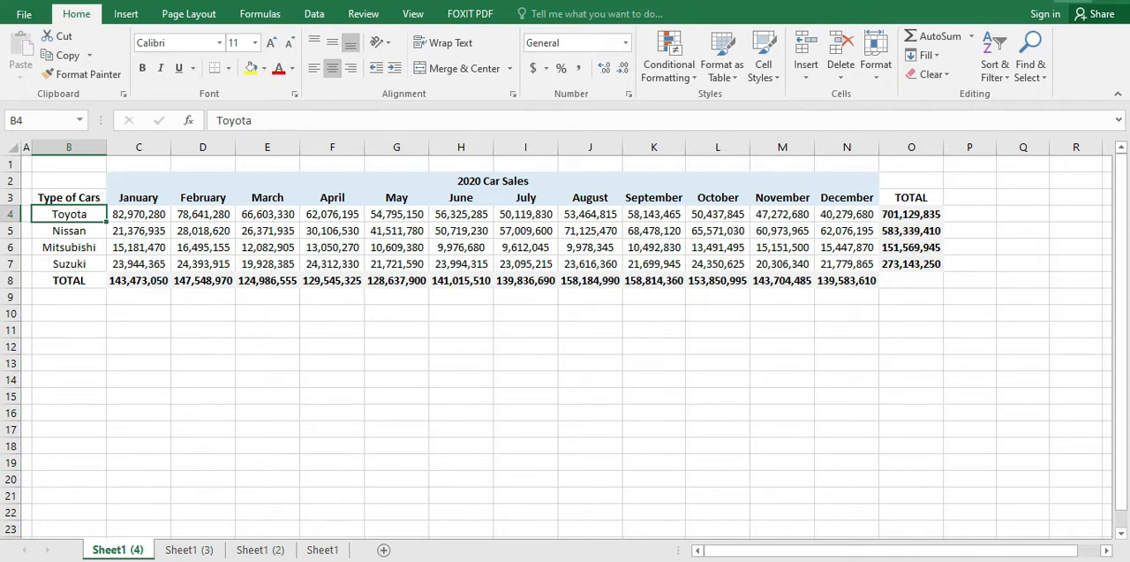
key("Up")
key("Right")
key("Right")
key("Right")
key("Left")
key("Left")
key("Left")
key("Down")
key("Right")
key("Right")
key("Right")
key("Right")
key("Right")
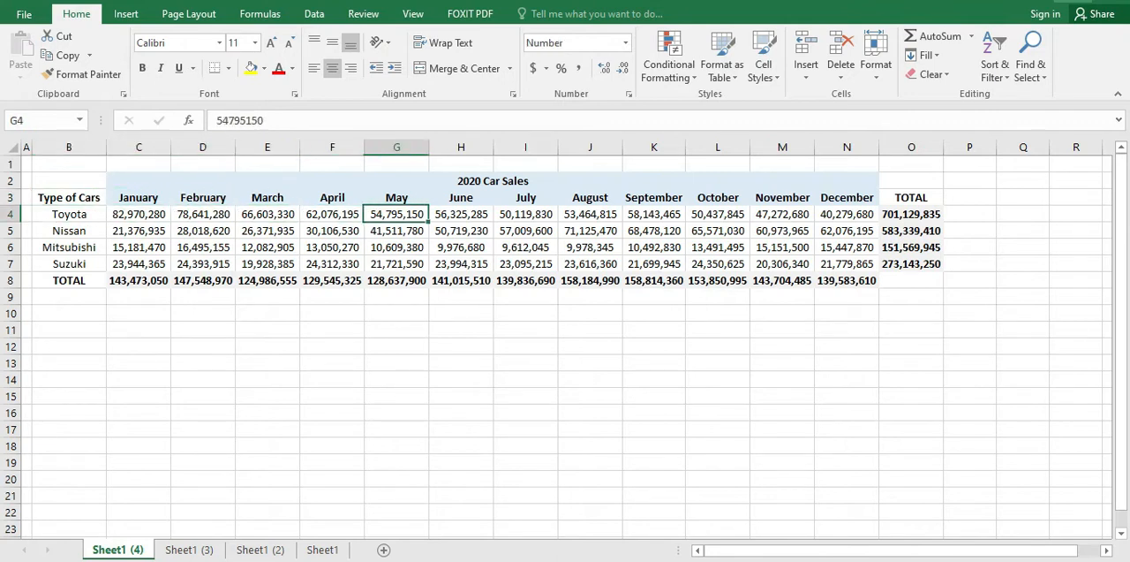
key("Right")
key("Right")
key("Down")
key("Down")
key("Left")
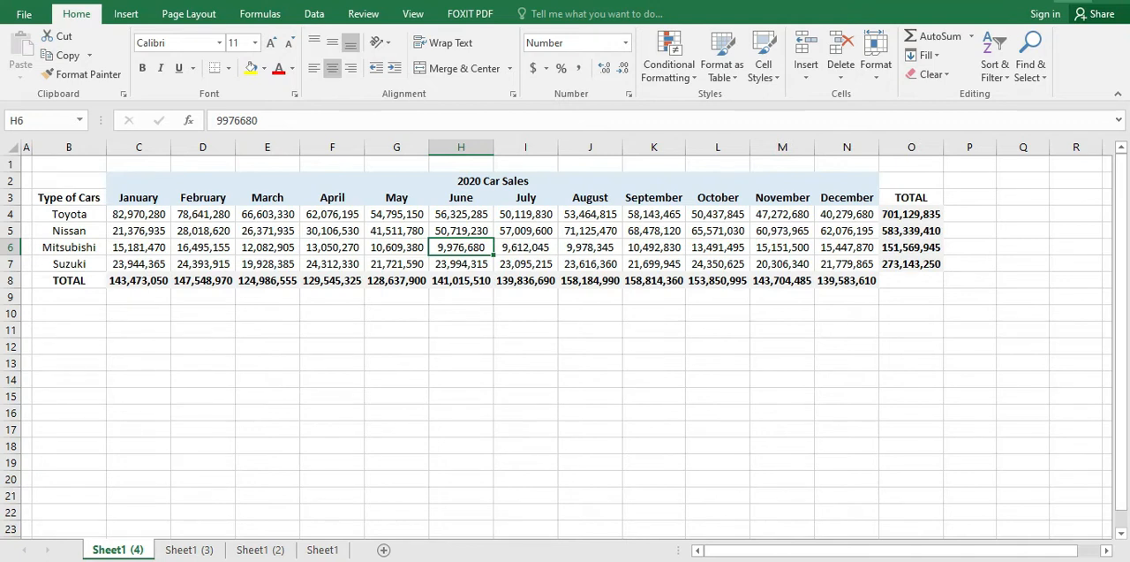
key("Left")
key("Up")
key("Left")
key("Right")
key("Up")
key("Right")
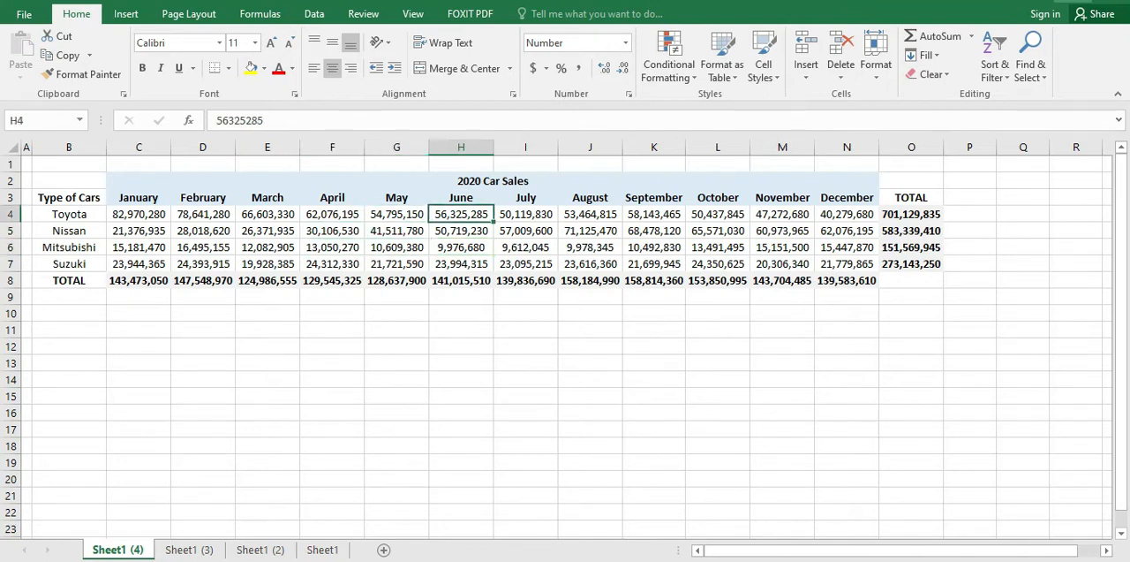
key("Right")
key("Right")
key("Right")
key("Left")
key("Left")
key("Up")
key("Left")
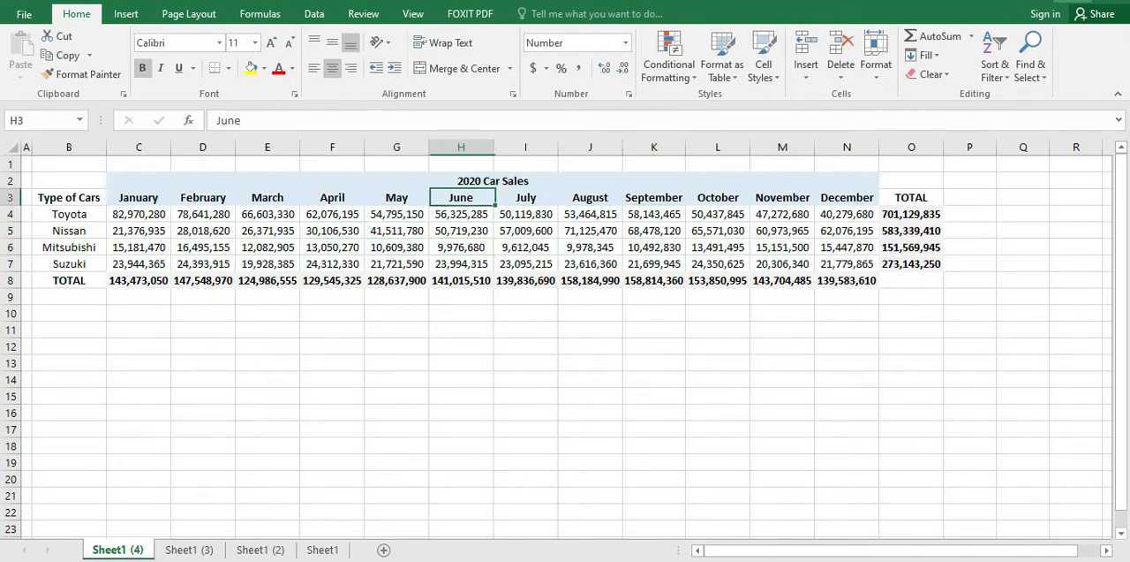
key("Left")
key("Left")
key("Left")
key("Left")
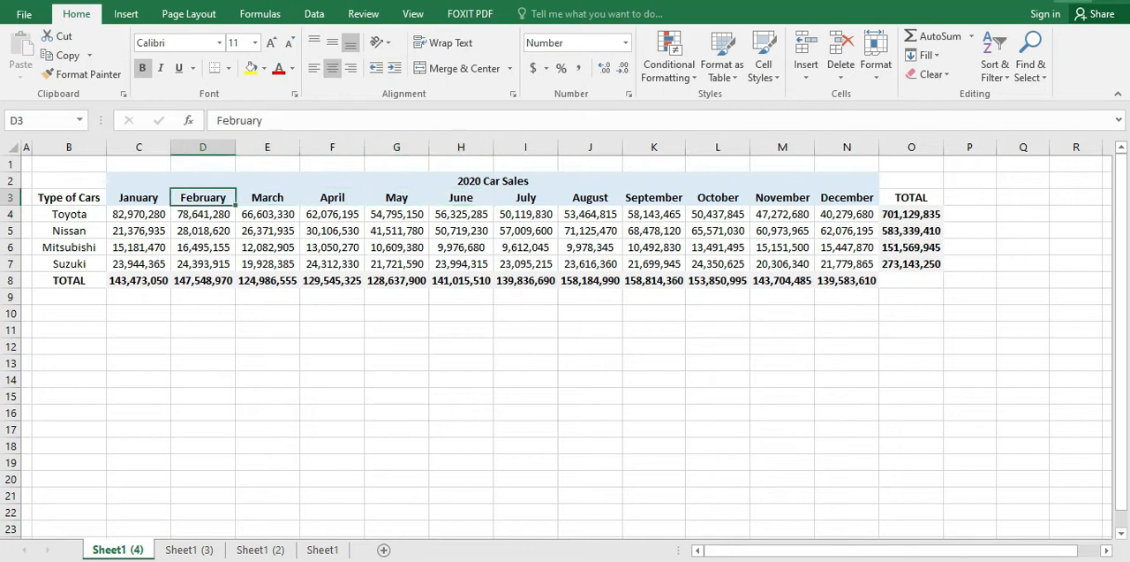
key("Left")
key("Left")
key("Up")
key("Right")
key("Right")
key("Right")
key("Left")
key("Down")
key("Left")
key("Left")
key("Up")
key("Left")
key("Down")
key("Right")
key("Right")
key("Down")
key("Right")
key("Right")
key("Down")
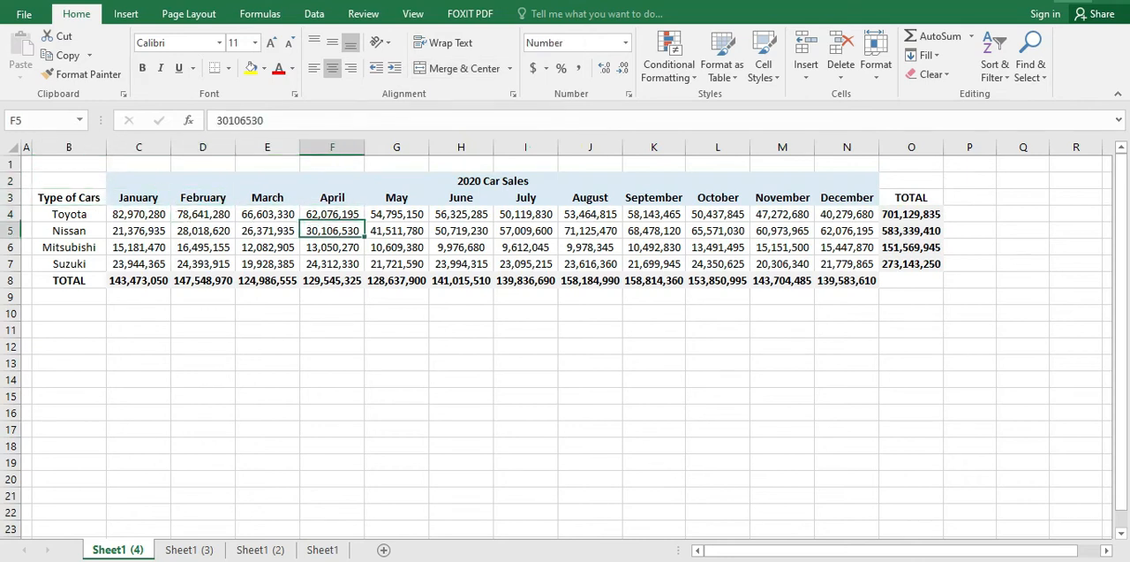
key("Right")
key("Up")
key("Down")
key("Down")
key("Right")
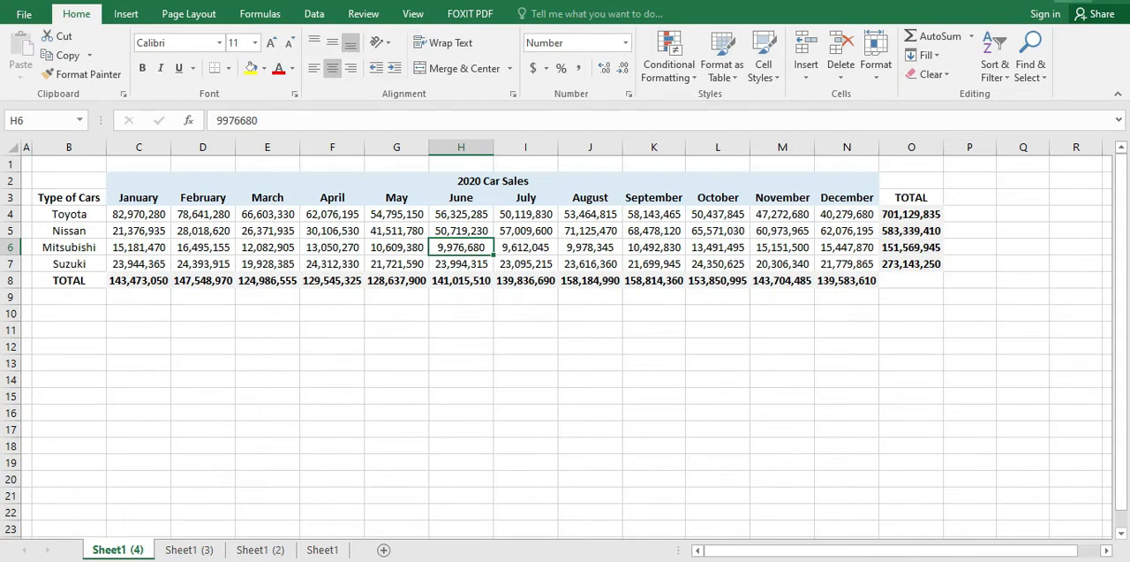
key("Right")
key("Left")
key("Down")
key("Left")
key("Left")
key("Down")
key("Left")
key("Up")
key("Left")
key("Left")
key("Down")
key("Right")
key("Up")
key("Up")
key("Left")
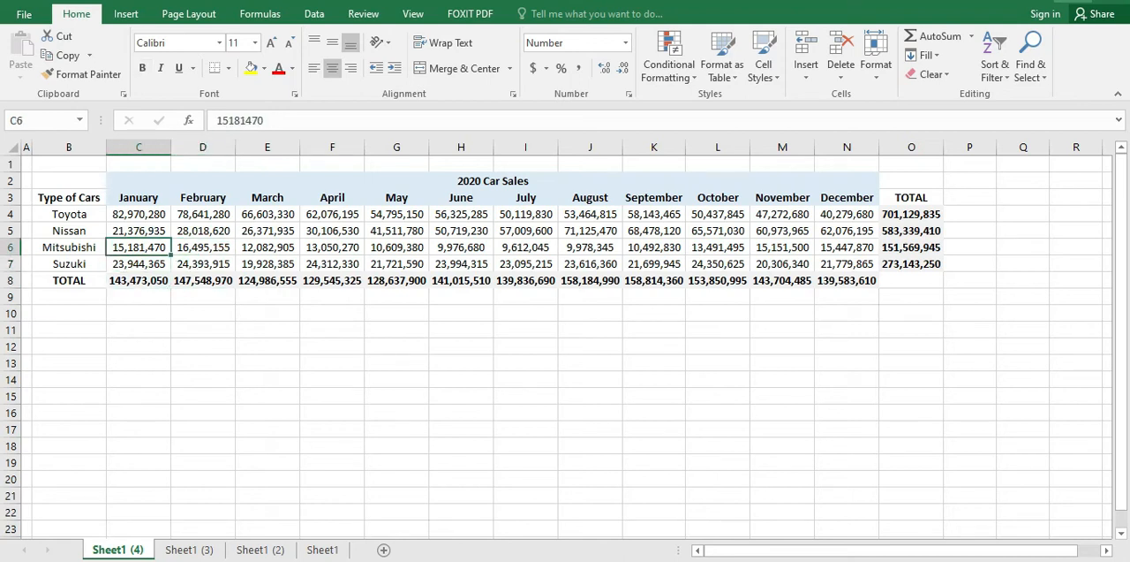
key("Left")
key("Up")
key("Up")
key("Up")
key("Right")
key("Left")
key("Down")
key("Up")
Step: Highlight the car sales table from B2 to N8, from its title row through the monthly totals
key("shift+Right")
key("shift+Right")
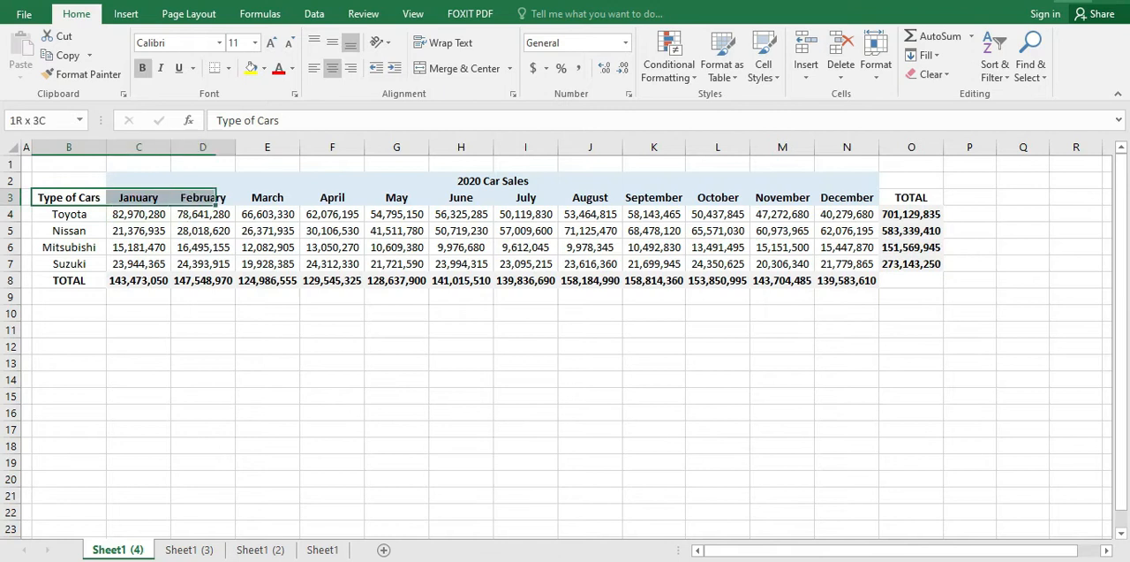
key("shift+Right")
key("shift+Right")
key("shift+Right")
key("shift+Right")
key("shift+Right")
key("shift+Right")
key("shift+Right")
key("shift+Right")
key("shift+Right")
key("shift+Right")
key("shift+Down")
key("shift+Up")
key("Up")
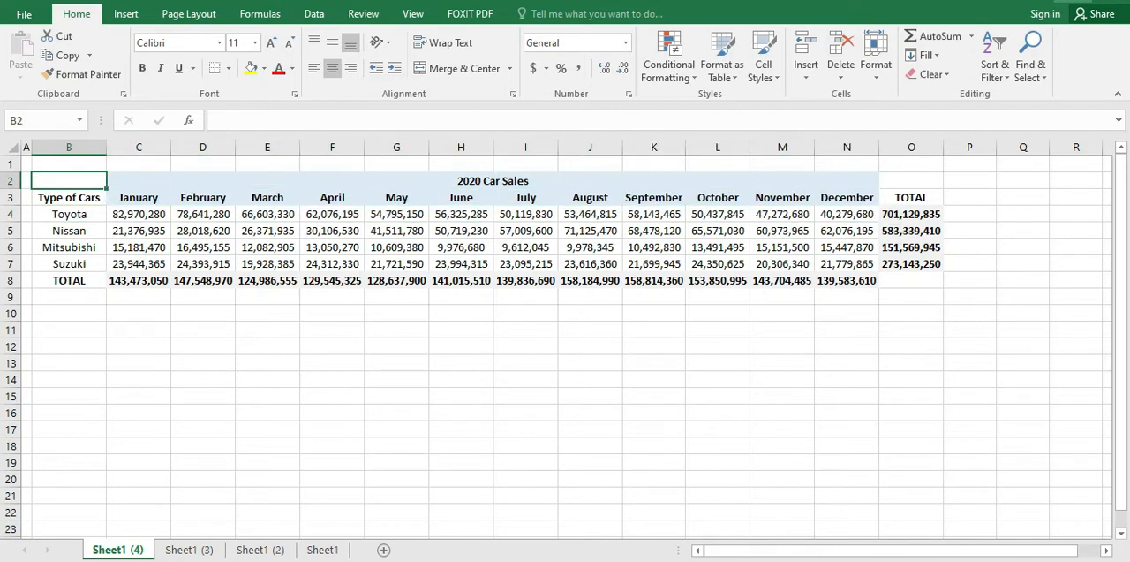
key("shift+Right")
key("shift+Down")
key("shift+Down")
key("shift+Down")
key("shift+Down")
key("shift+Down")
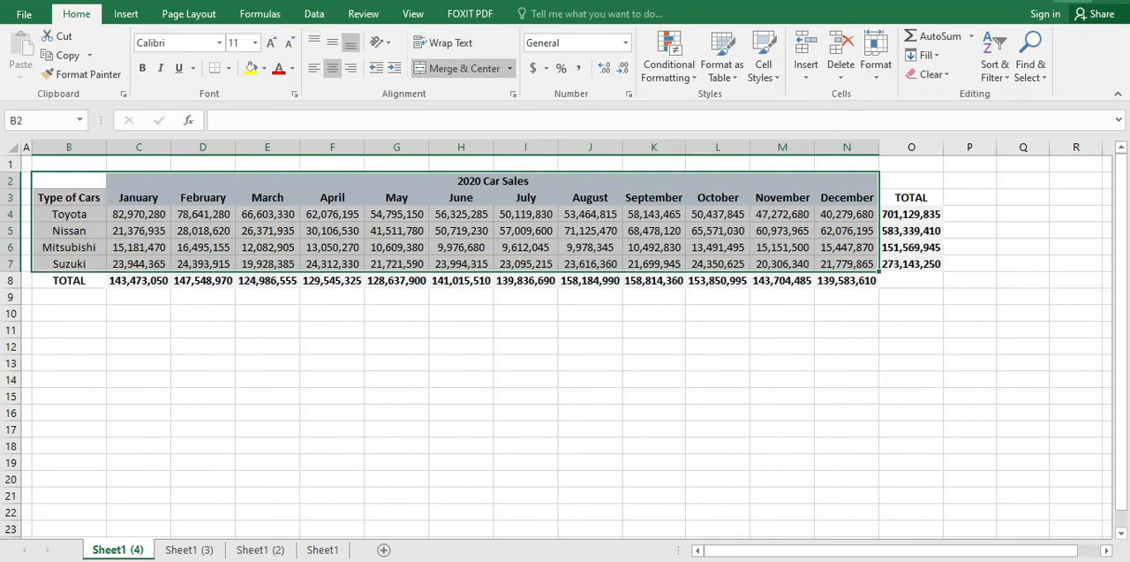
key("shift+Down")
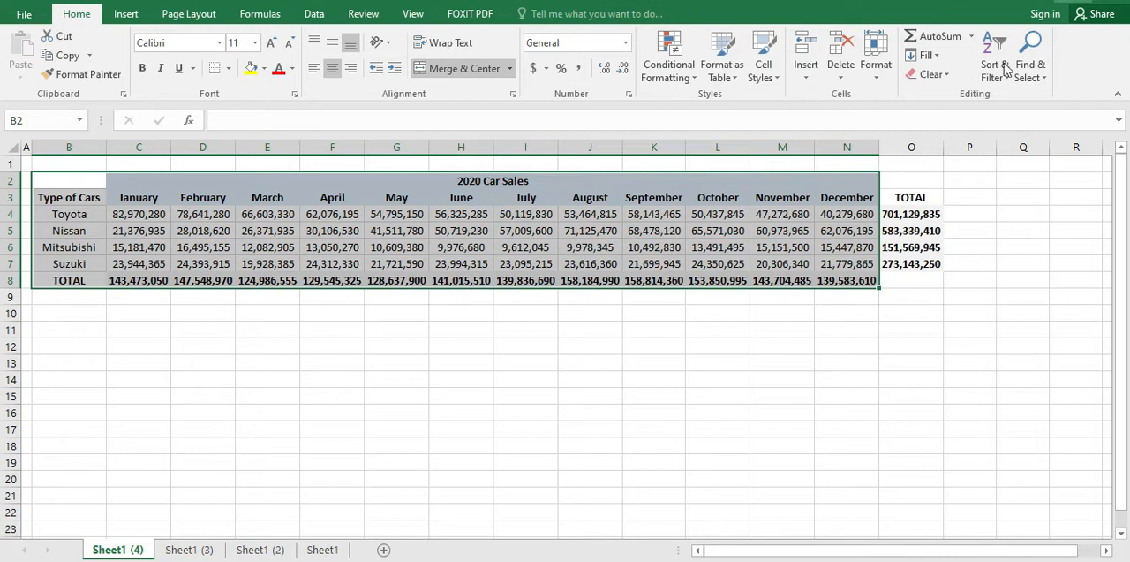
Step: Hide column O, which holds the yearly total of each car type
left_click(821, 397)
right_click(903, 147)
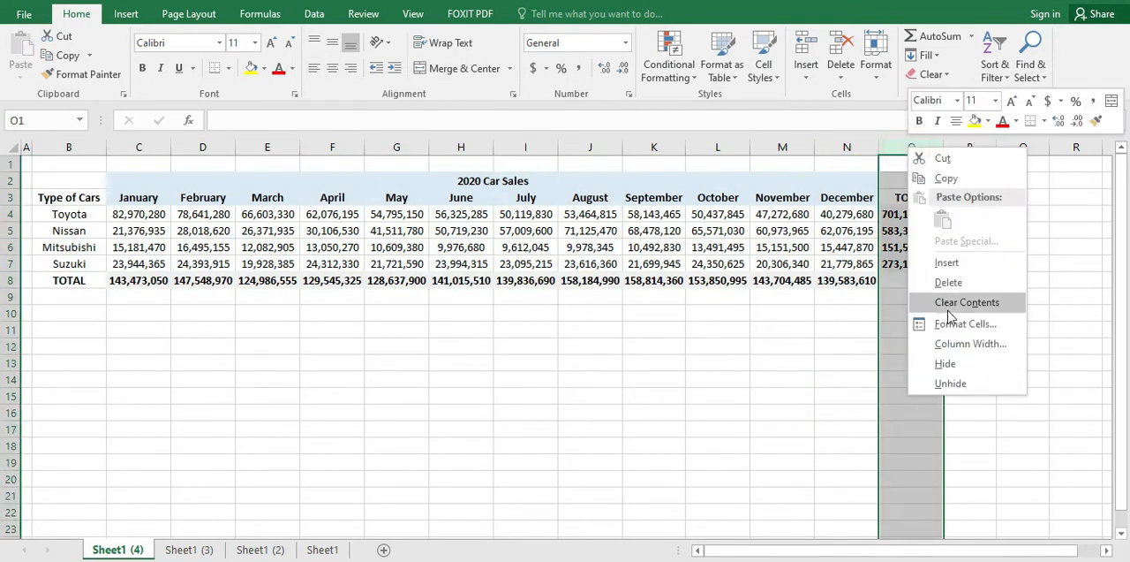
left_click(943, 363)
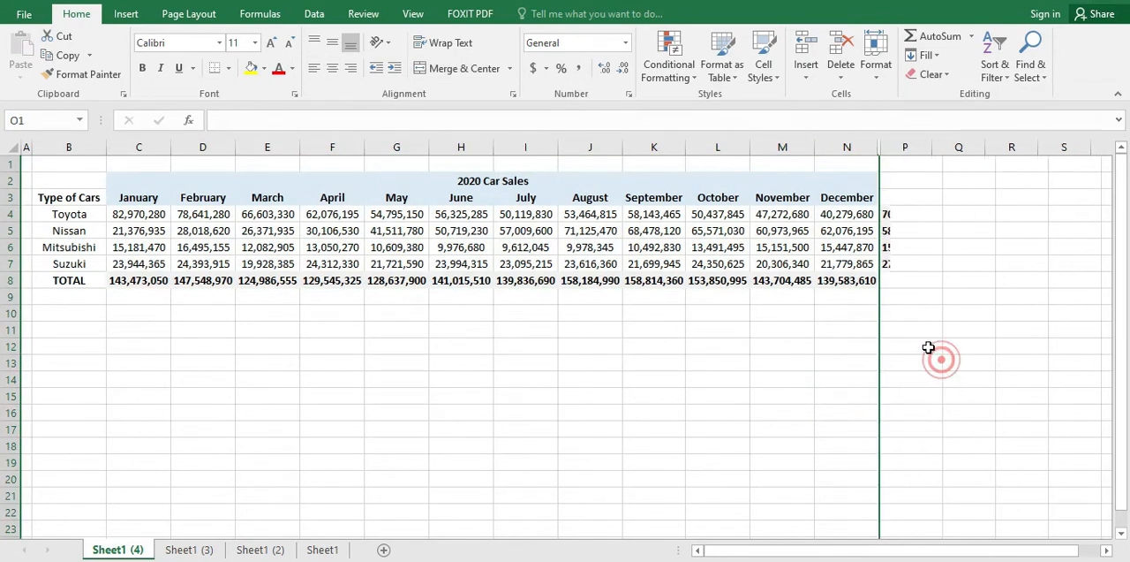
left_click(907, 299)
left_click(898, 235)
left_click(897, 199)
left_click(903, 234)
left_click(910, 215)
left_click(934, 274)
left_click(921, 226)
Step: Insert a column sparkline in cell P4 from Toyota's monthly sales, using the data range C4:N4
left_click(914, 210)
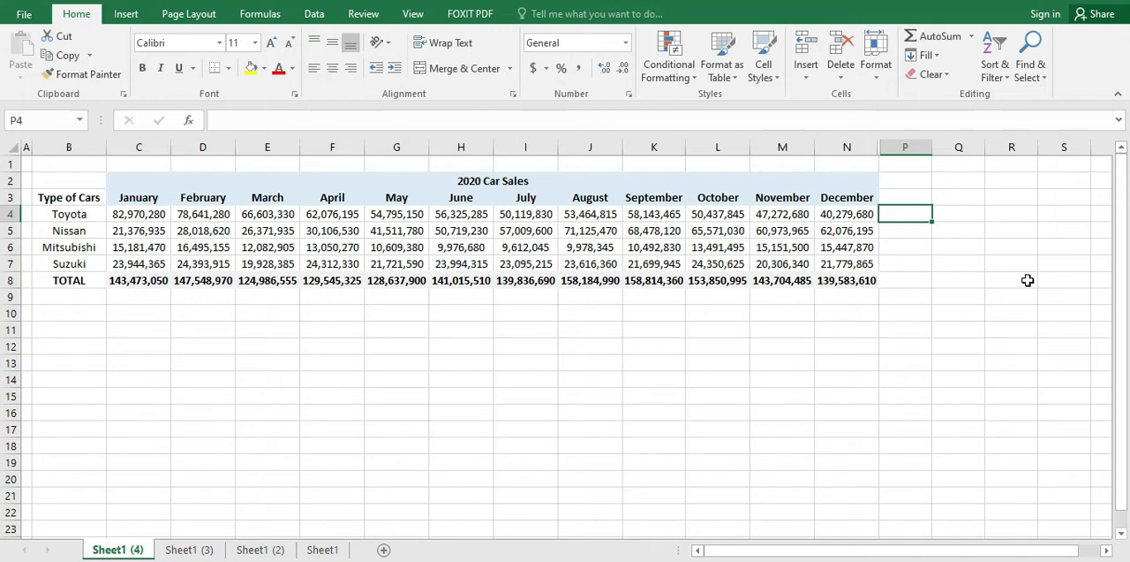
left_click(126, 13)
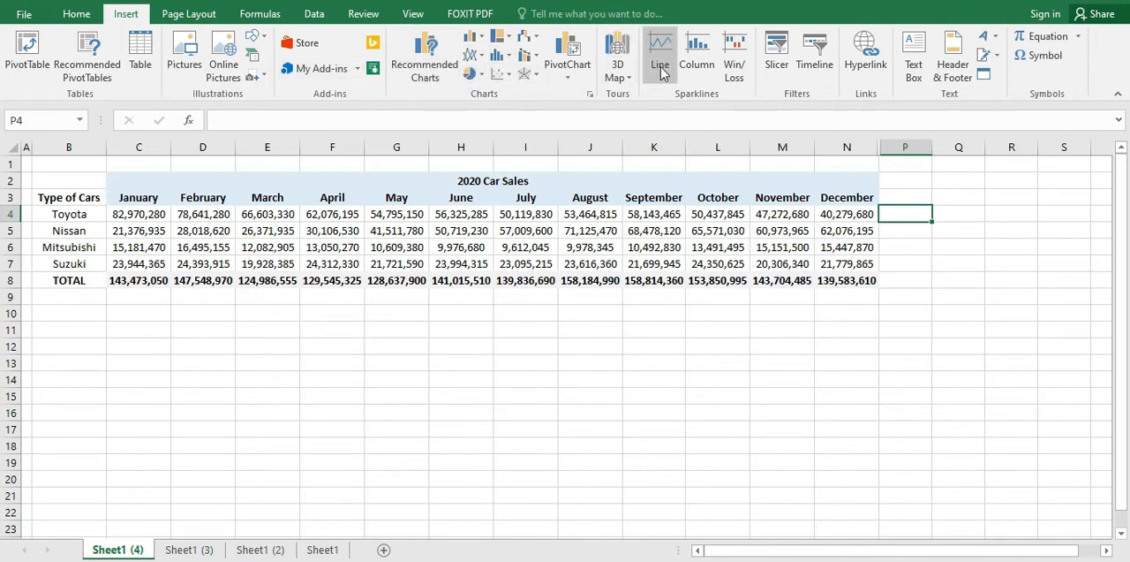
left_click(697, 67)
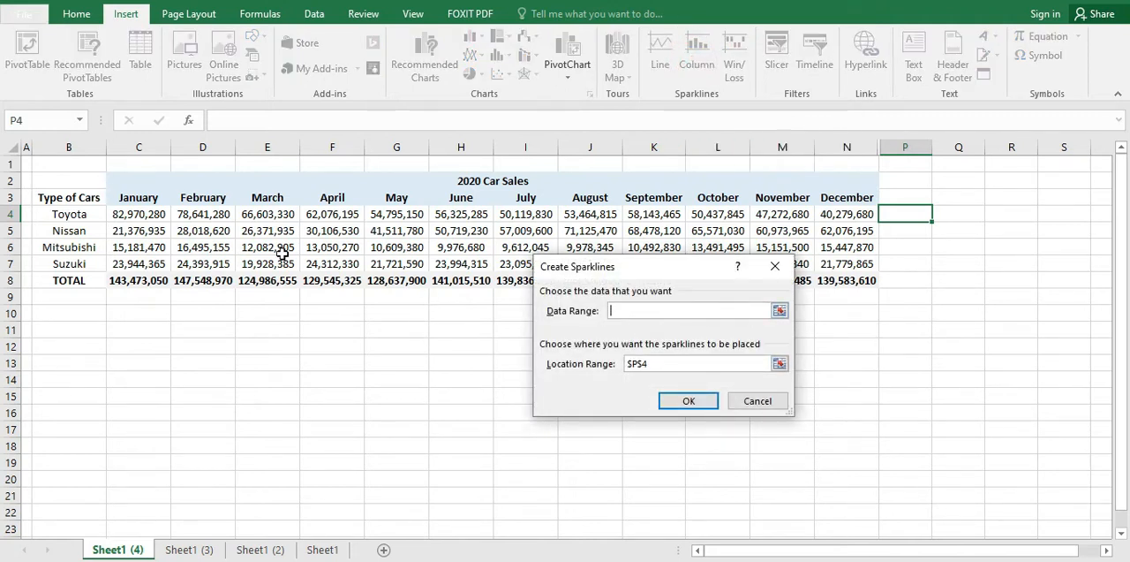
left_click(155, 217)
key("Up")
key("Down")
key("Left")
key("Right")
key("shift+Right")
key("shift+Right")
key("shift+Right")
key("shift+Right")
key("shift+Right")
key("shift+Right")
key("shift+Right")
key("shift+Right")
key("shift+Right")
key("shift+Right")
key("shift+Right")
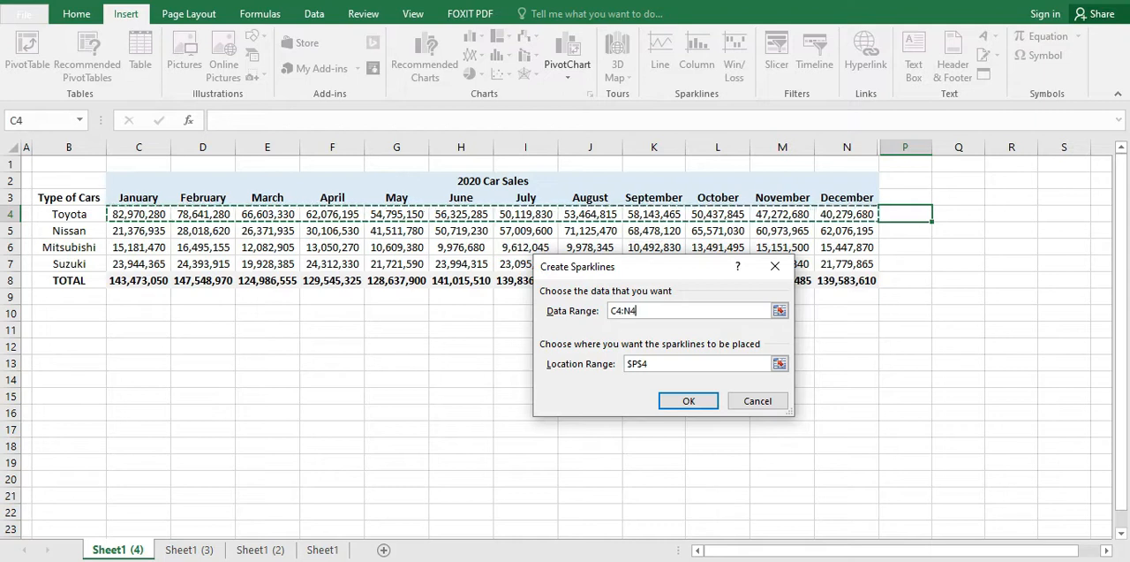
key("Return")
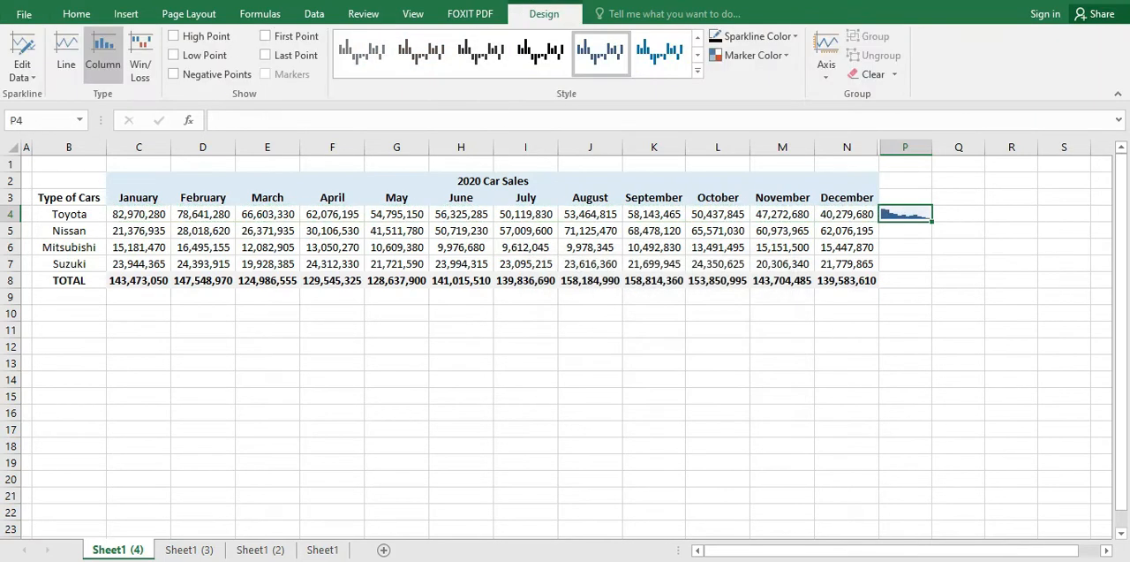
Step: Widen column P slightly to give the Toyota sparkline more room
left_click_drag(925, 150, 946, 148)
left_click(892, 252)
left_click(909, 217)
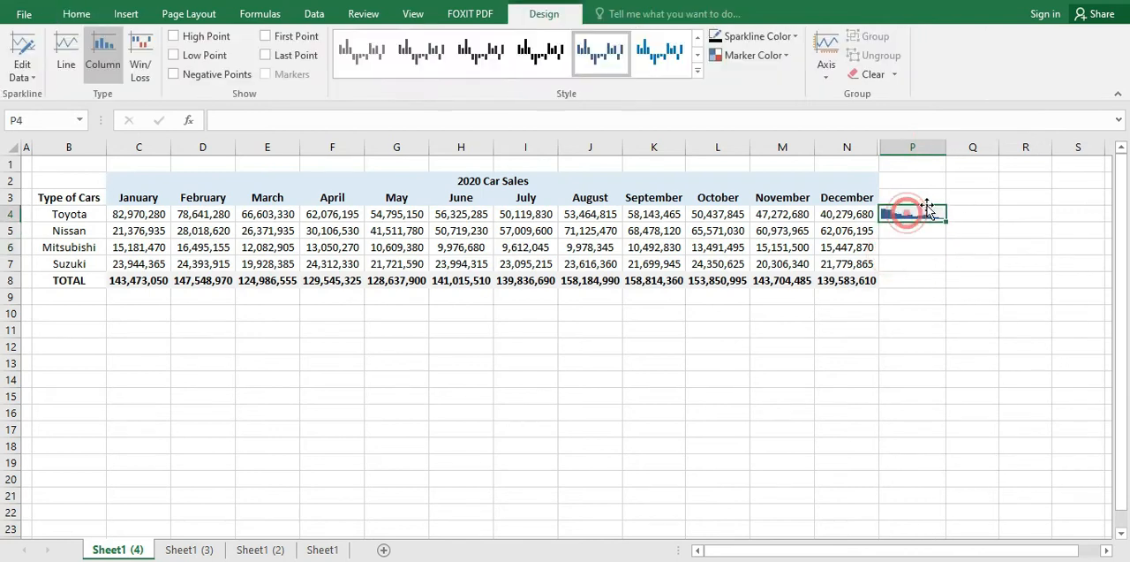
Step: Insert a column sparkline in cell P5 from Nissan's monthly sales, using the data range C5:N5
left_click(918, 235)
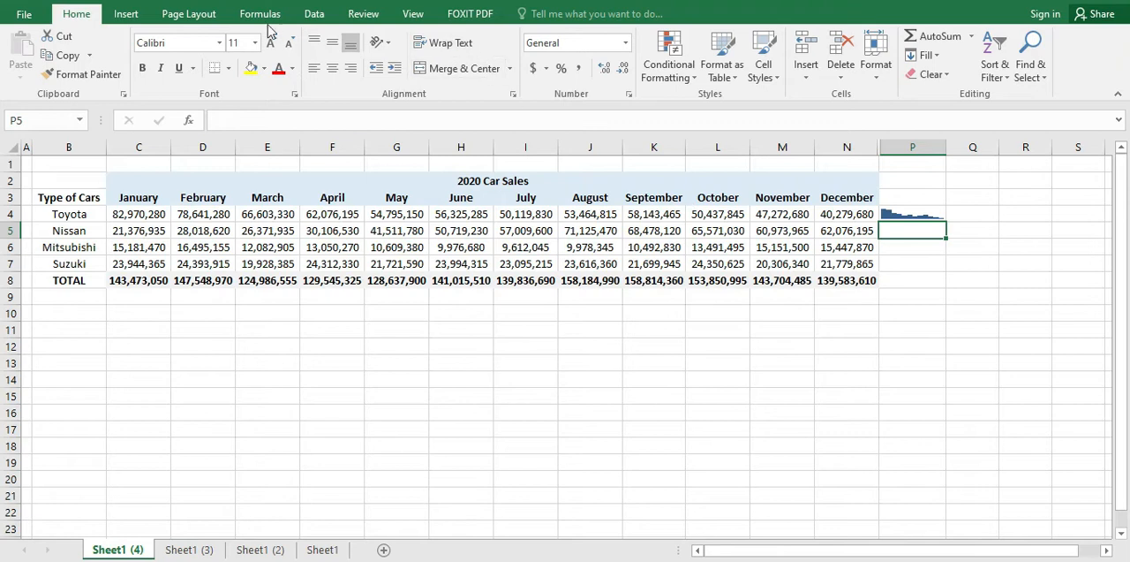
left_click(129, 15)
left_click(698, 66)
left_click_drag(130, 238, 854, 229)
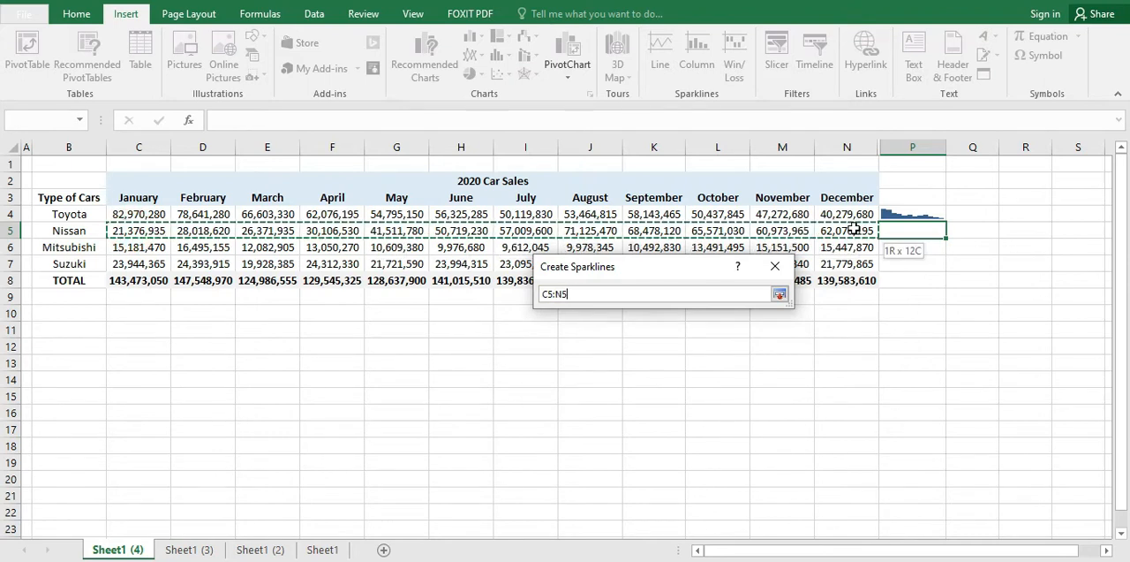
left_click(691, 399)
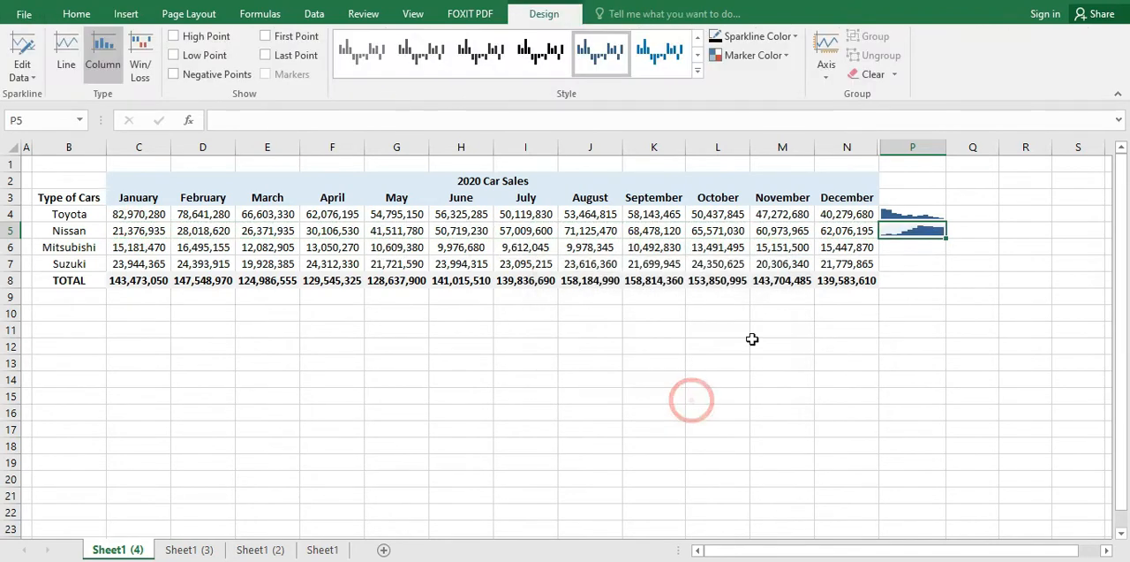
left_click(139, 250)
left_click_drag(140, 250, 840, 248)
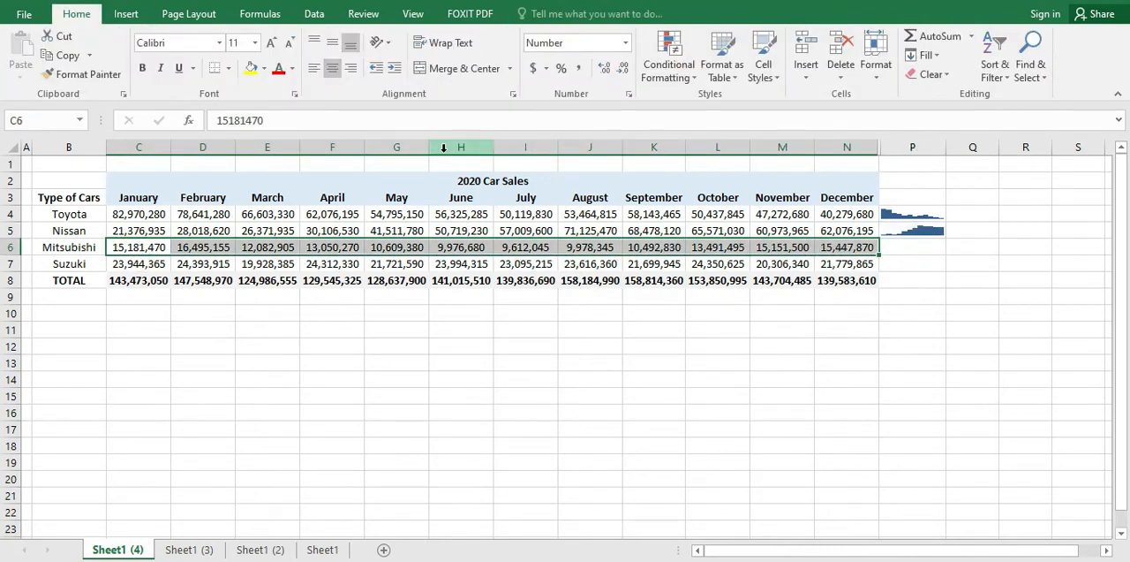
left_click(126, 14)
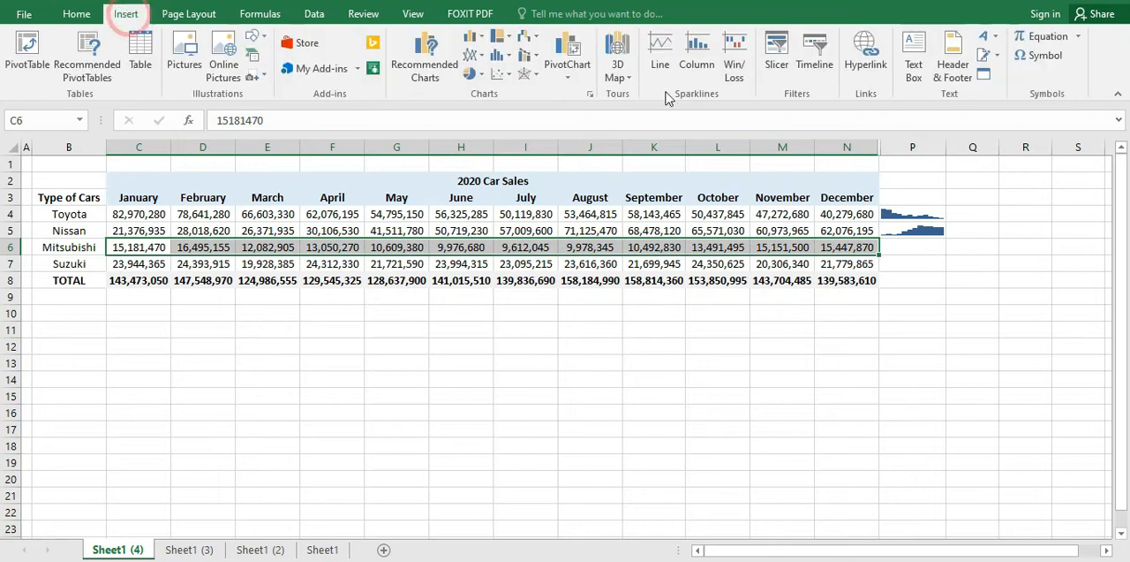
left_click(698, 68)
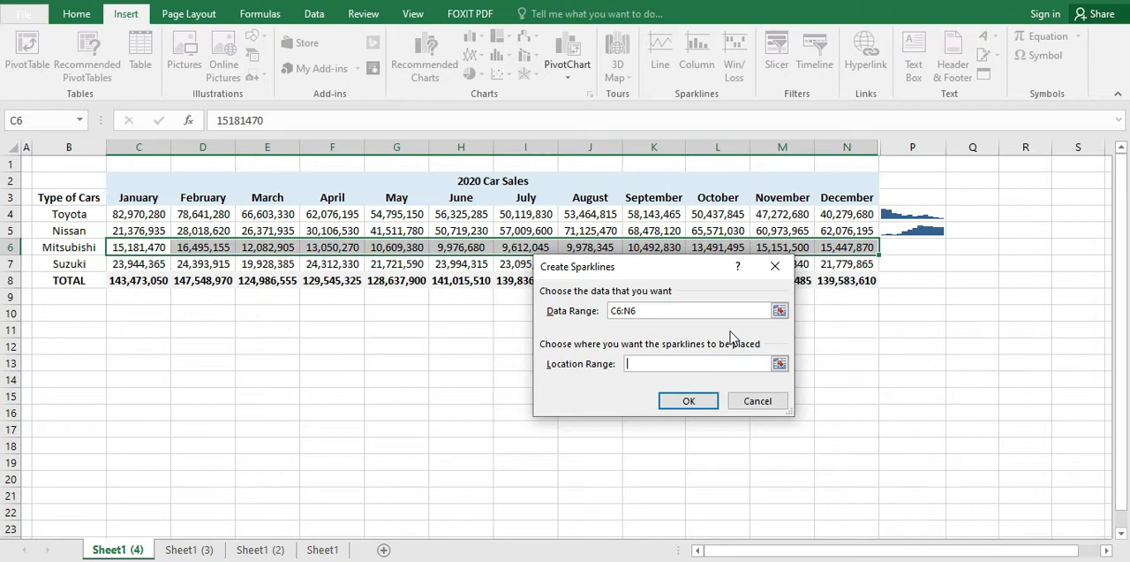
left_click(757, 401)
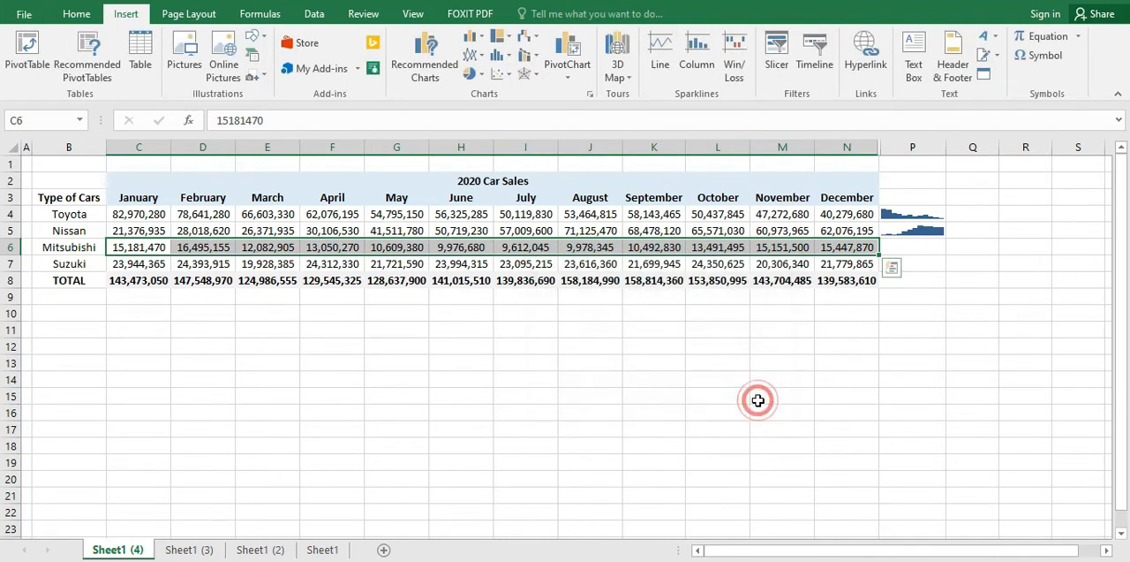
Step: Insert a column sparkline in cell P6 from Mitsubishi's monthly sales, using the data range C6:N6
left_click(207, 279)
left_click_drag(130, 254, 854, 247)
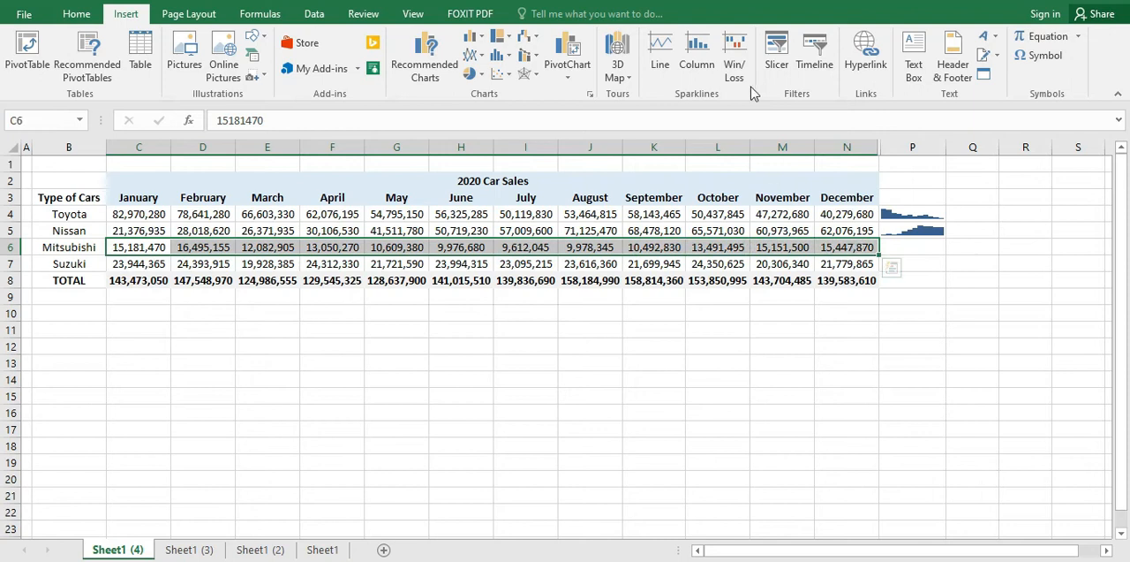
left_click(697, 54)
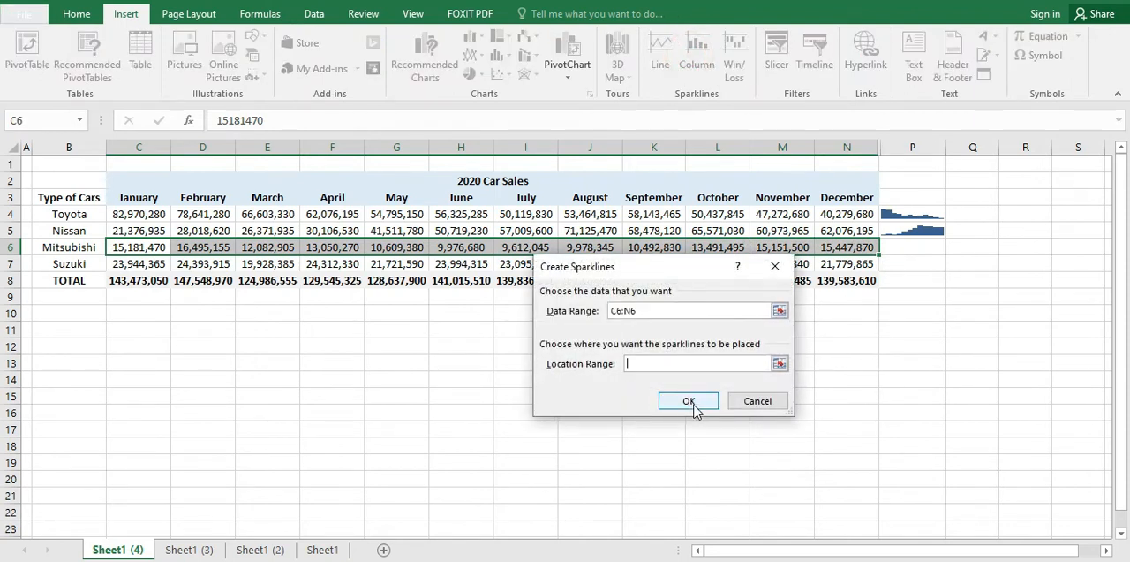
left_click(925, 252)
left_click(688, 400)
left_click(873, 325)
left_click(899, 249)
left_click(910, 211)
left_click(897, 267)
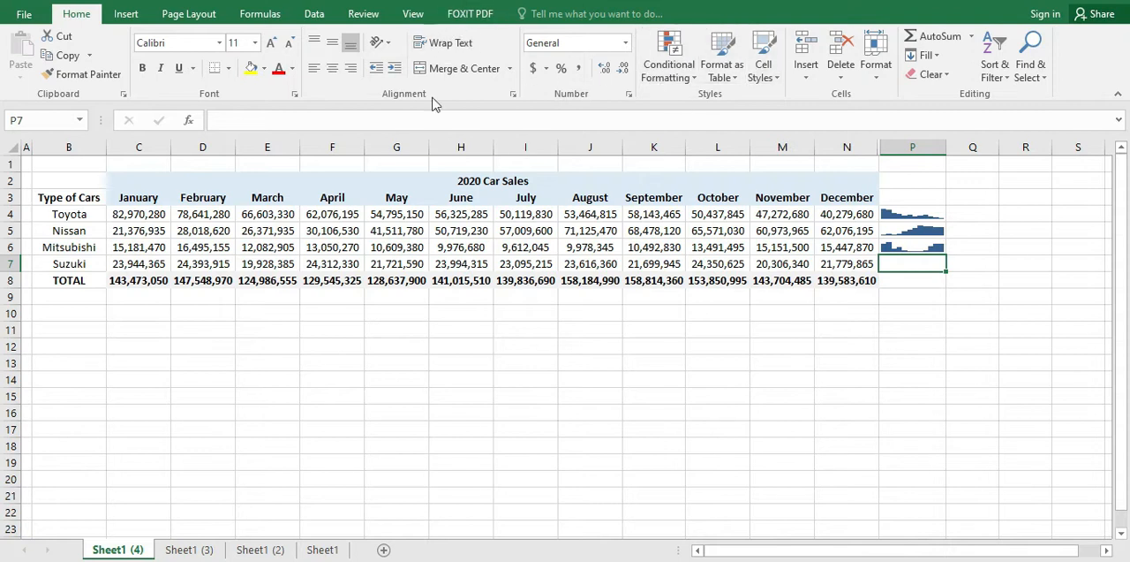
left_click_drag(145, 263, 839, 263)
left_click(847, 328)
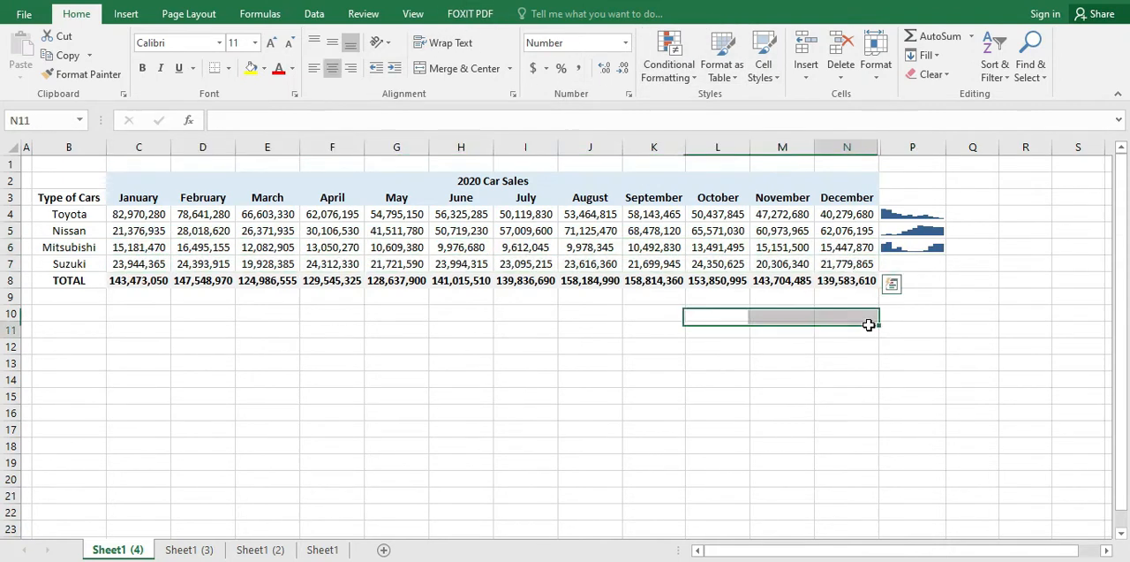
Step: Insert a column sparkline in cell P7 from Suzuki's monthly sales, using the data range C7:N7
left_click(912, 263)
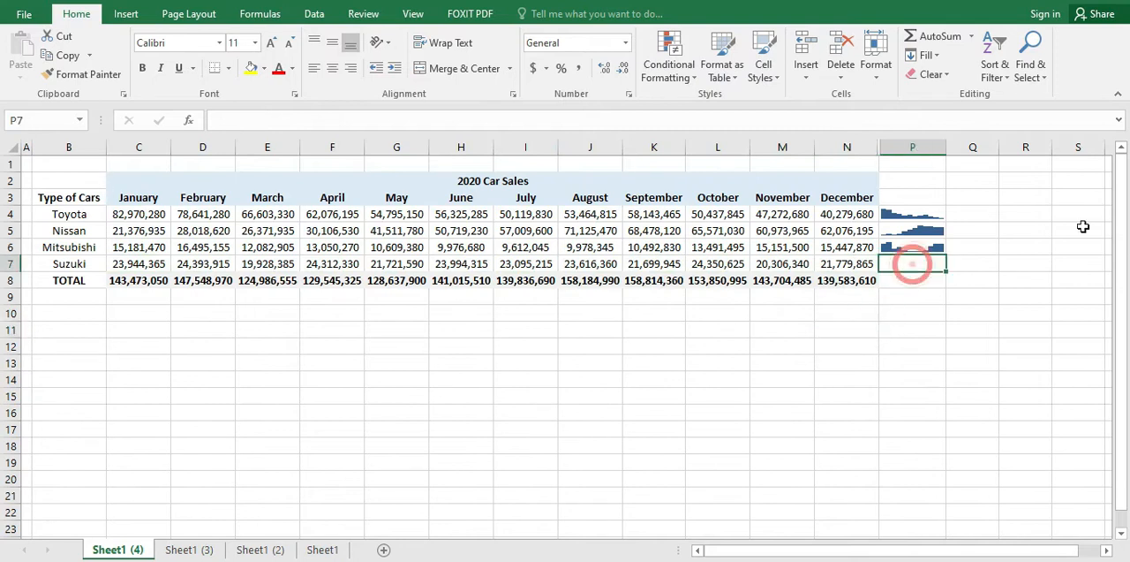
left_click(125, 14)
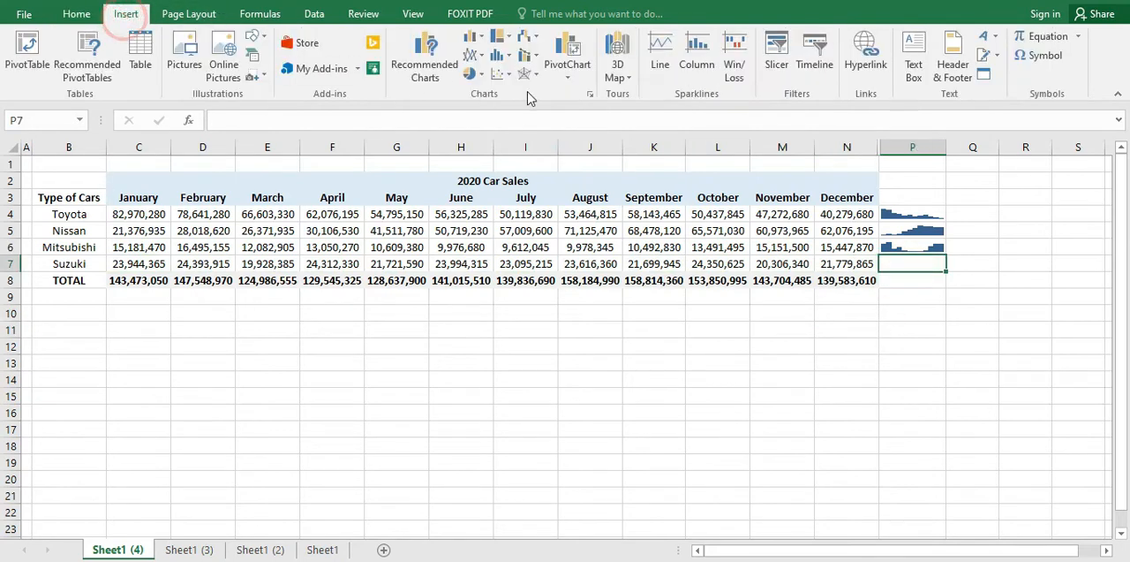
left_click(696, 53)
left_click_drag(139, 264, 875, 264)
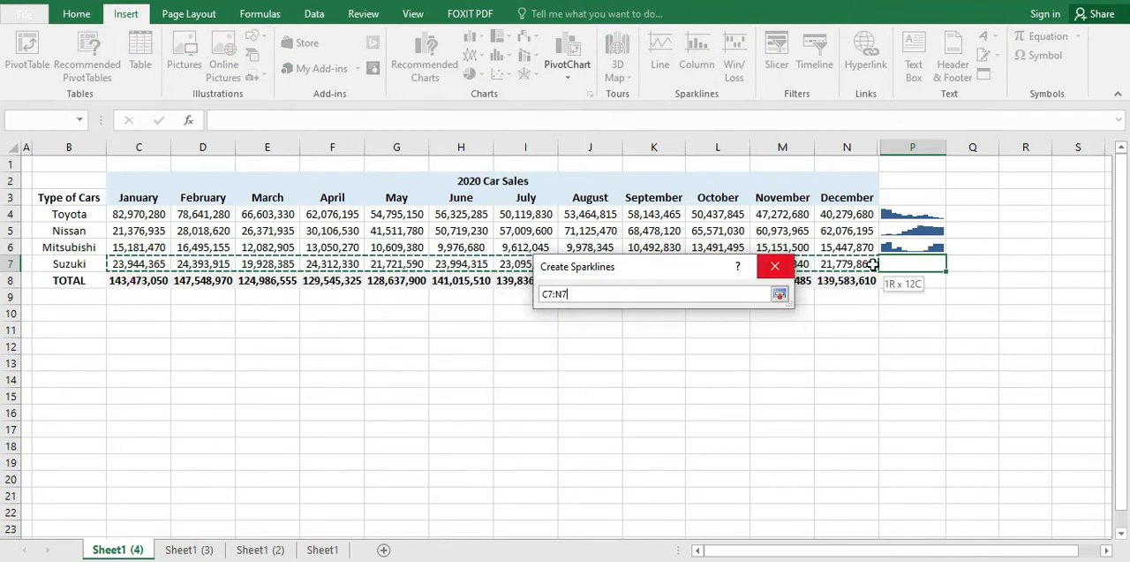
key("Return")
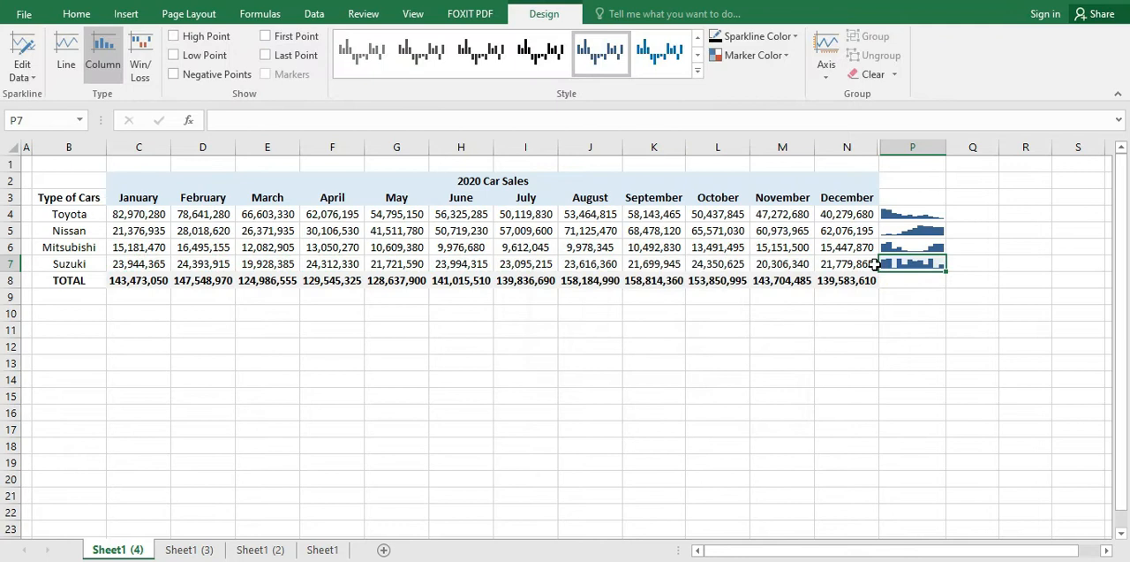
left_click(923, 329)
left_click(912, 247)
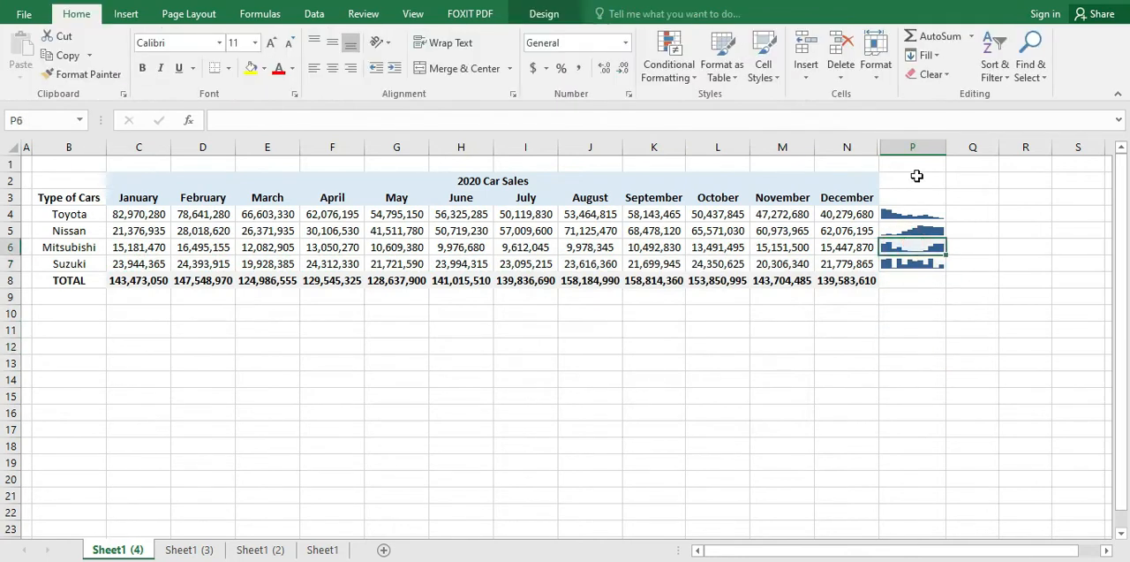
left_click_drag(912, 206, 912, 269)
left_click(861, 298)
left_click(902, 264)
Step: Try the black and yellow sparkline styles on the four sparklines in P4:P7, and settle on the bright green style
left_click(544, 13)
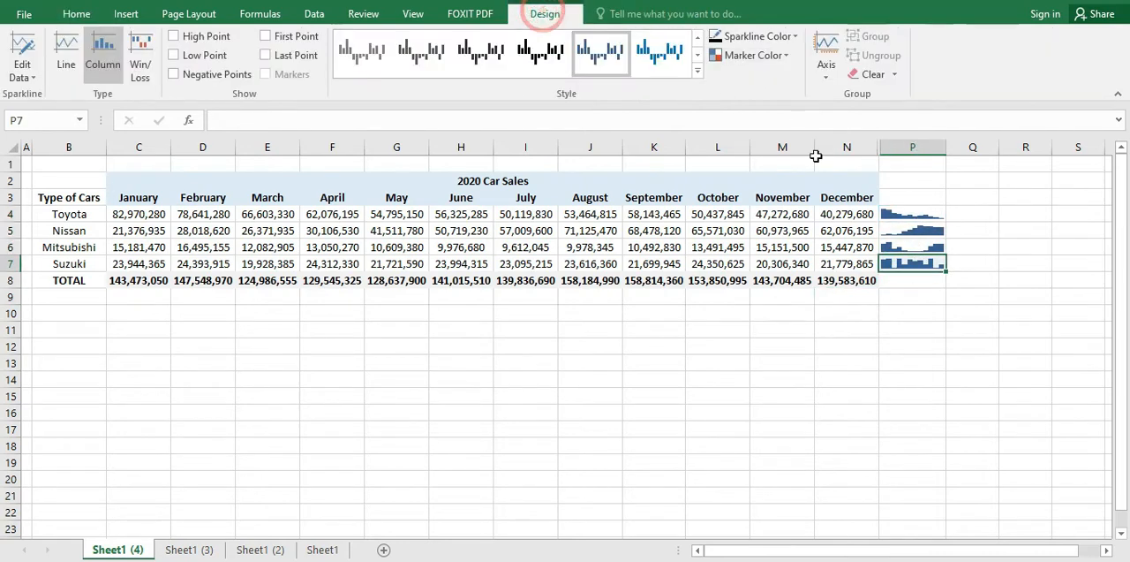
left_click_drag(897, 210, 906, 260)
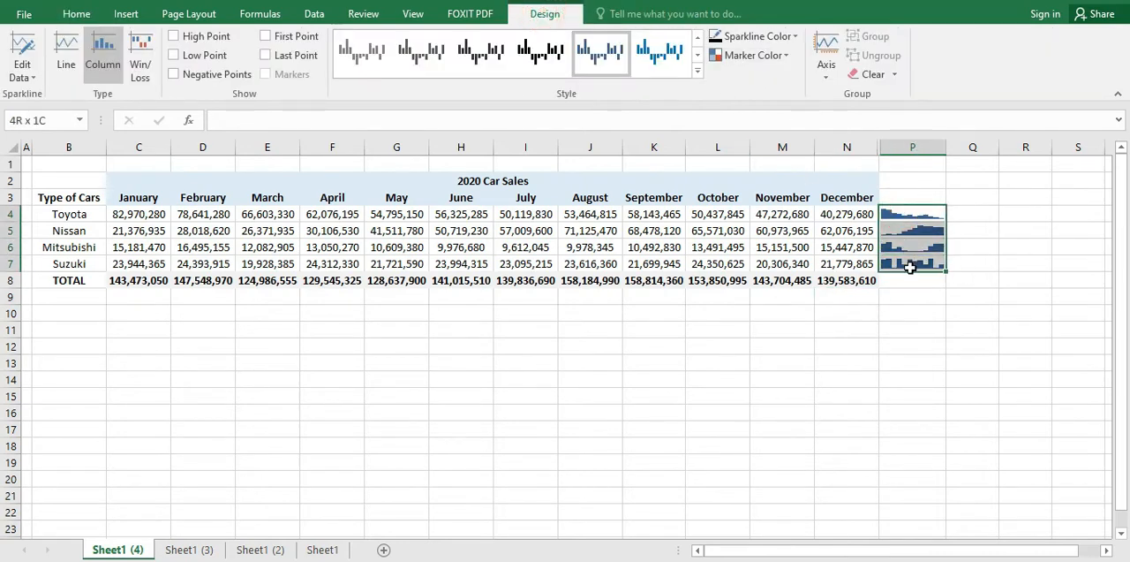
left_click(899, 309)
left_click_drag(883, 212, 901, 264)
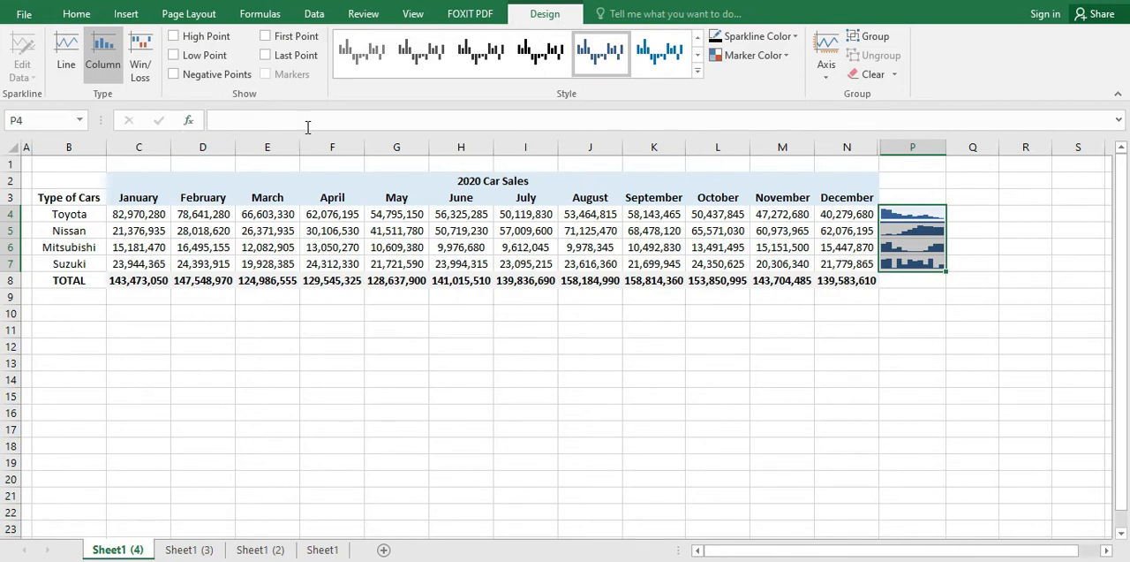
left_click(699, 74)
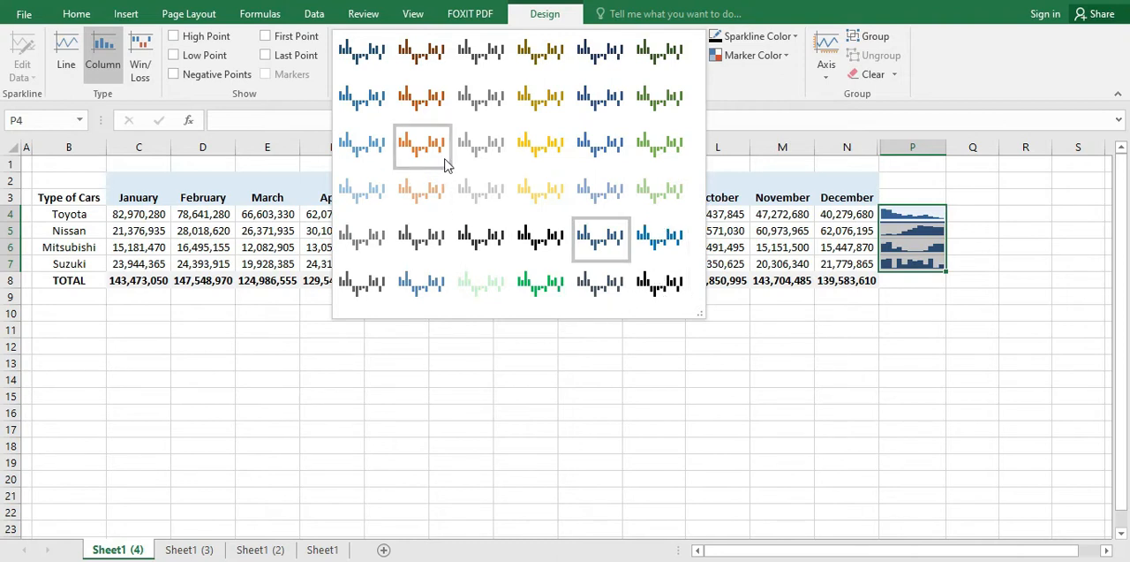
left_click(658, 290)
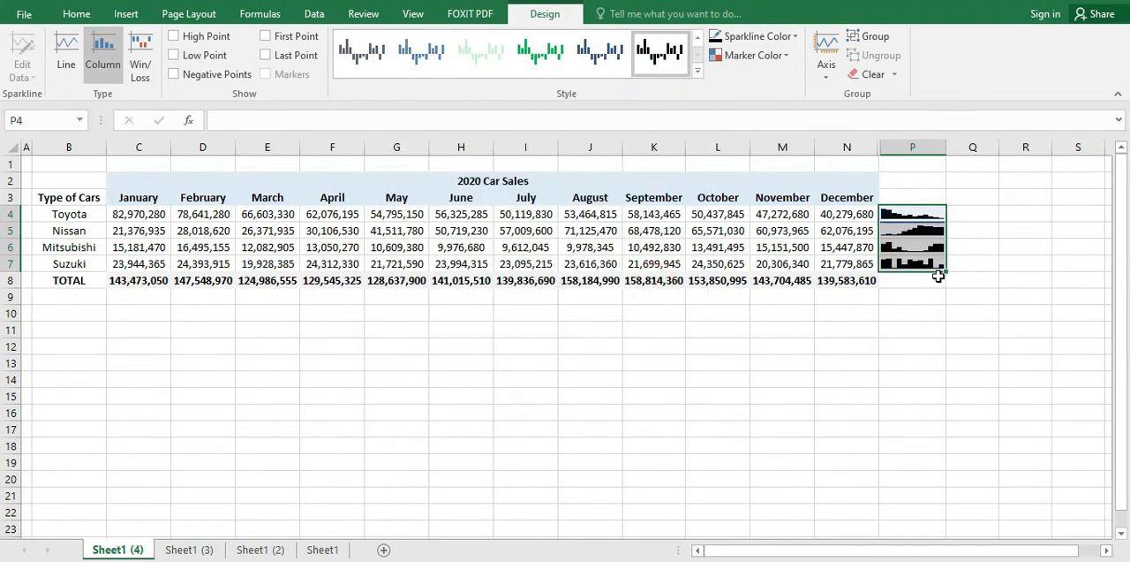
left_click(698, 70)
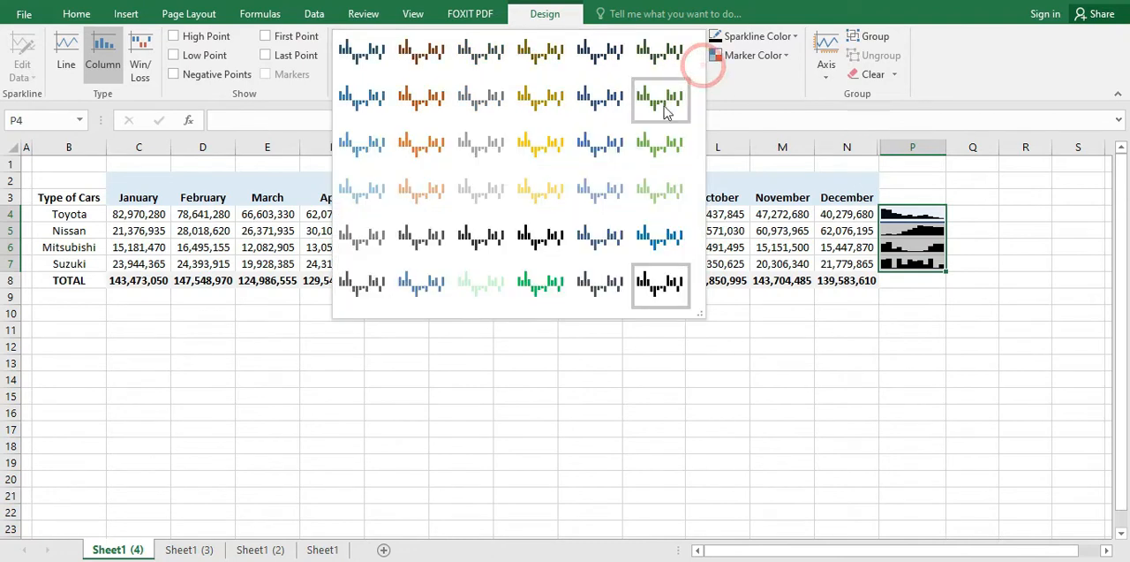
left_click(534, 159)
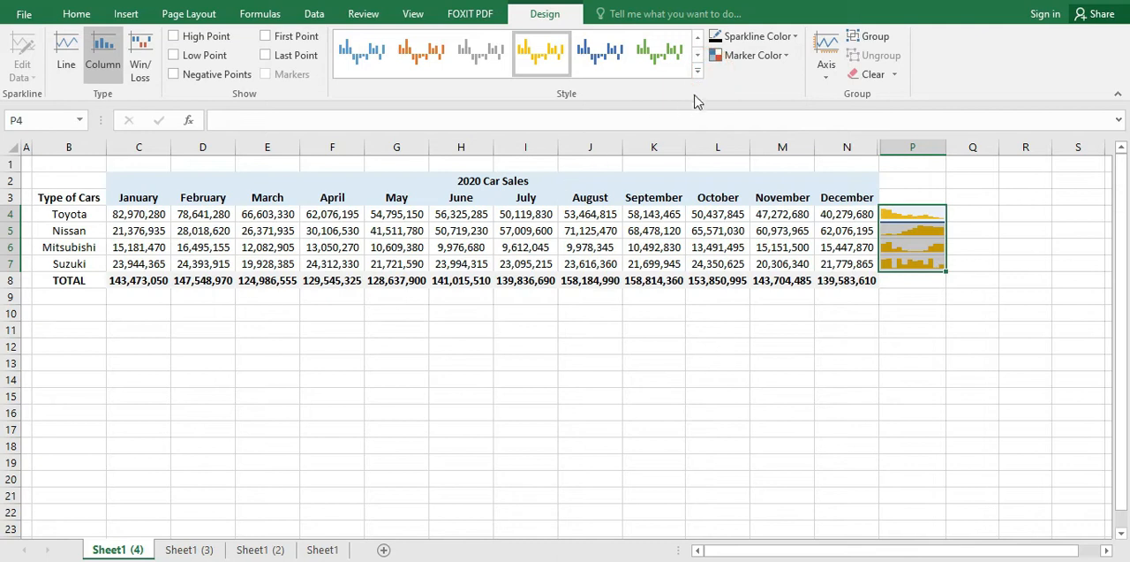
left_click(699, 72)
left_click(543, 290)
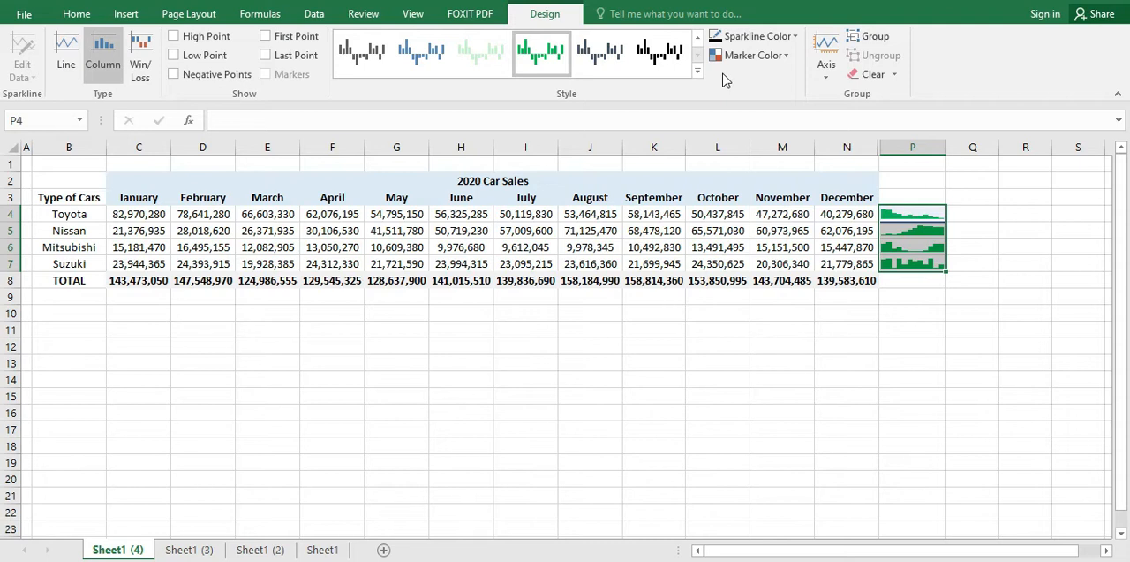
Step: Mark the high point of each sparkline in P4:P7 with the standard red marker color
left_click(176, 38)
left_click(175, 39)
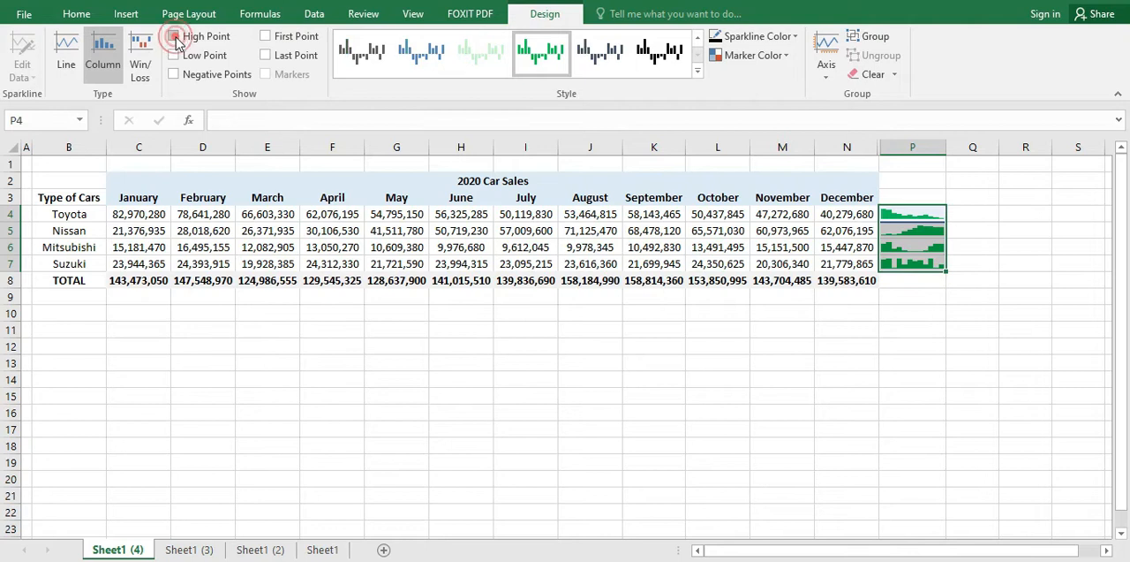
left_click(740, 56)
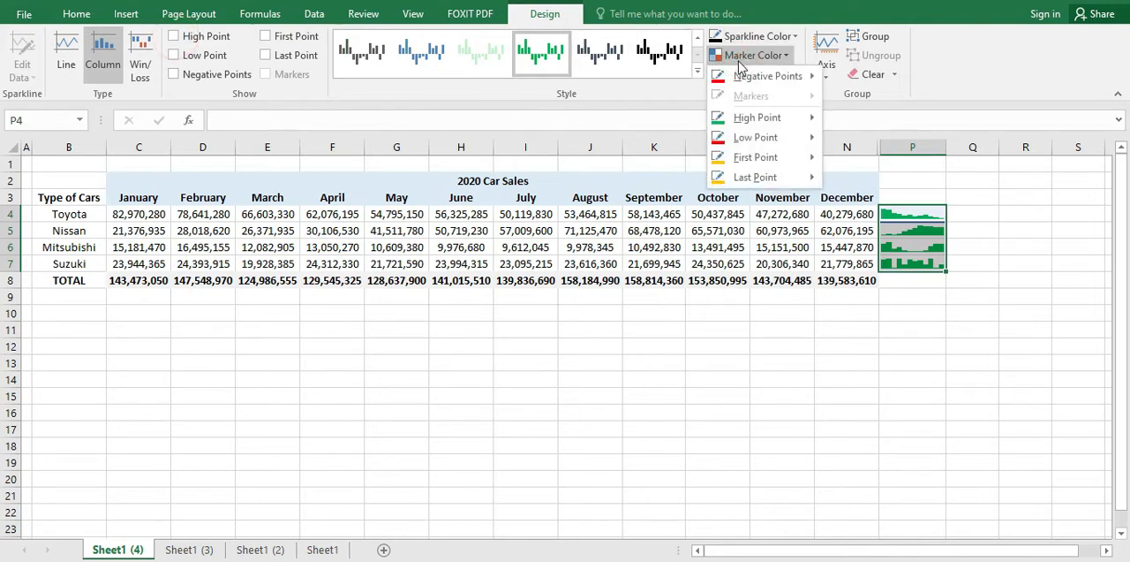
mouse_move(740, 79)
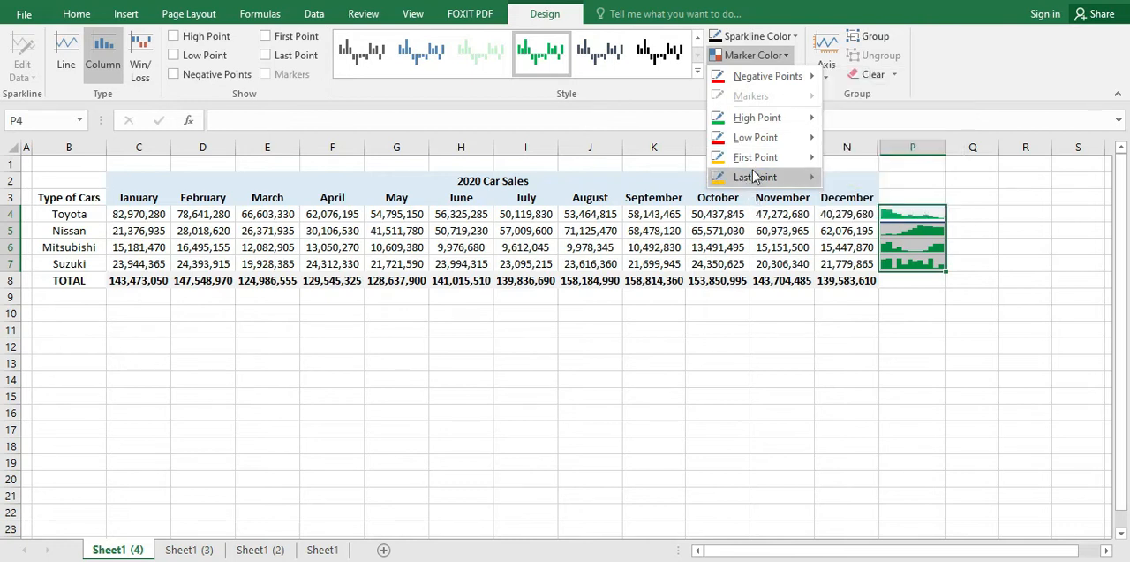
mouse_move(756, 118)
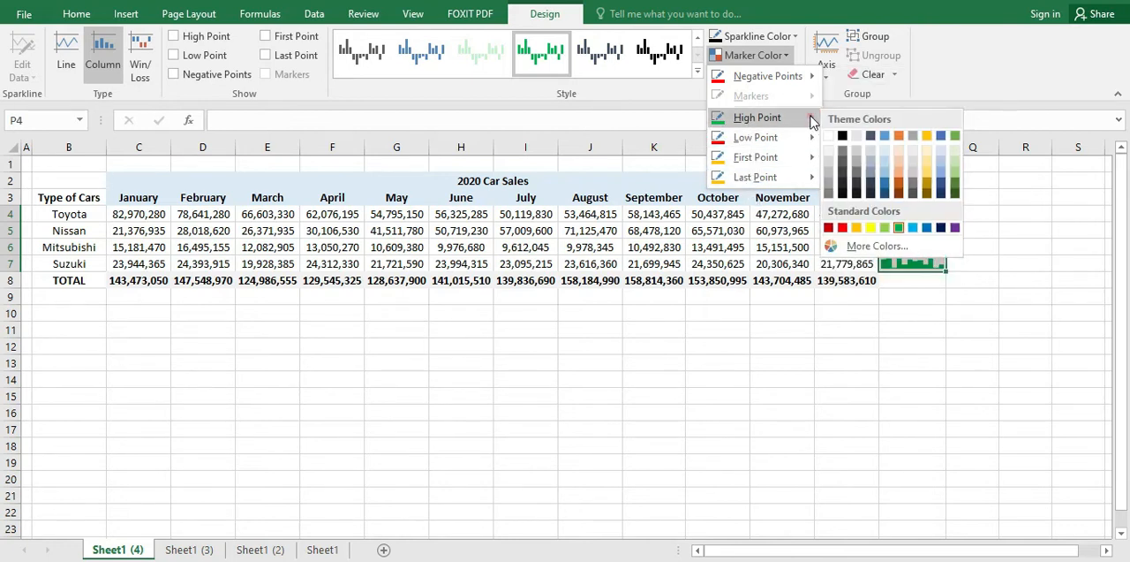
left_click(844, 228)
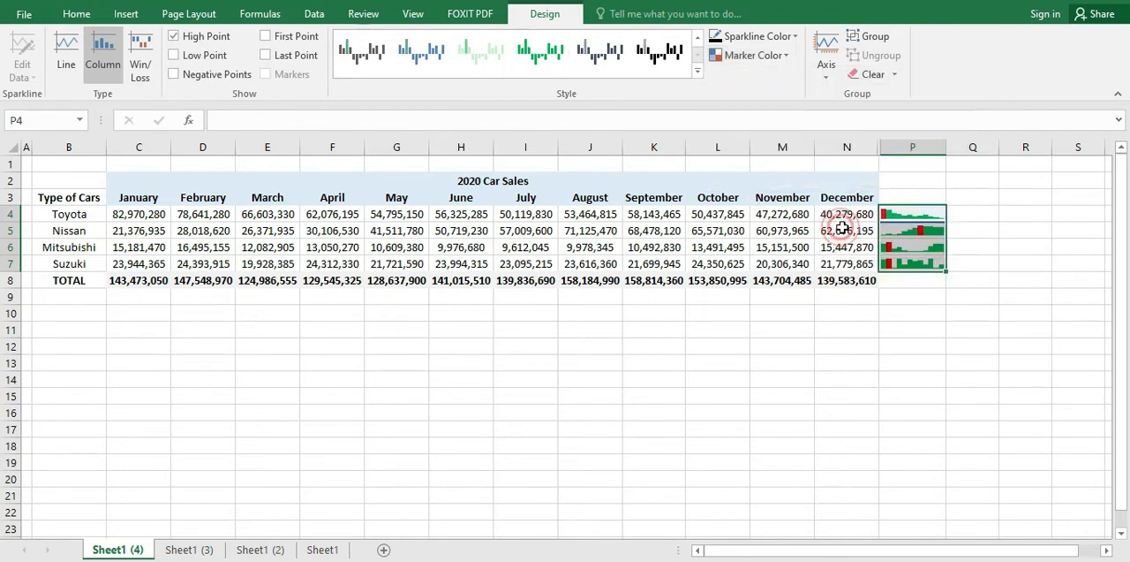
left_click(847, 346)
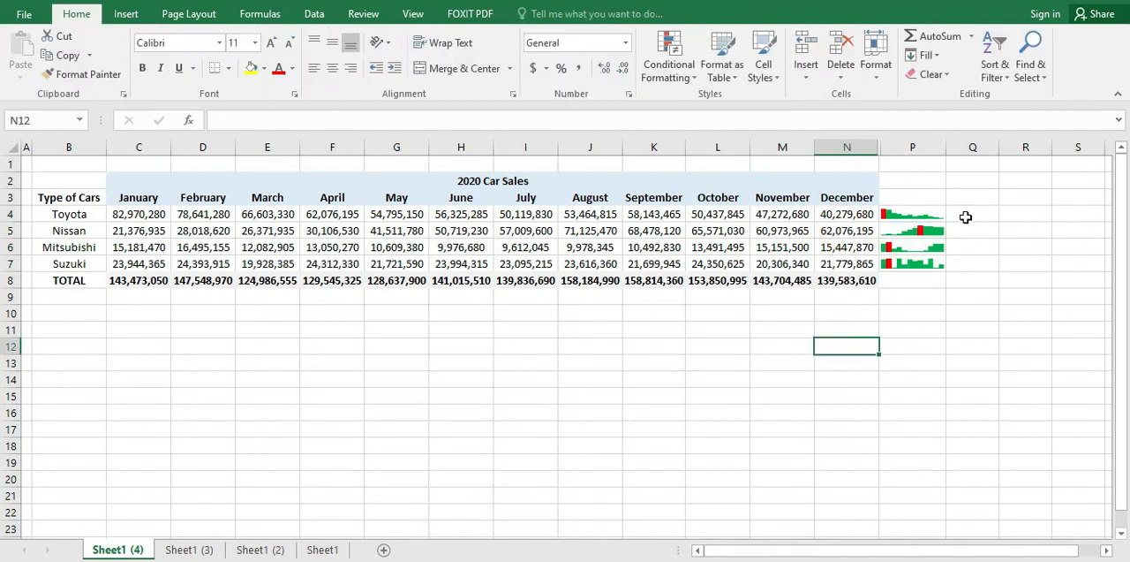
Step: Compare the red high point of each sparkline with the monthly sales in its row, from Toyota down to Suzuki
left_click(890, 213)
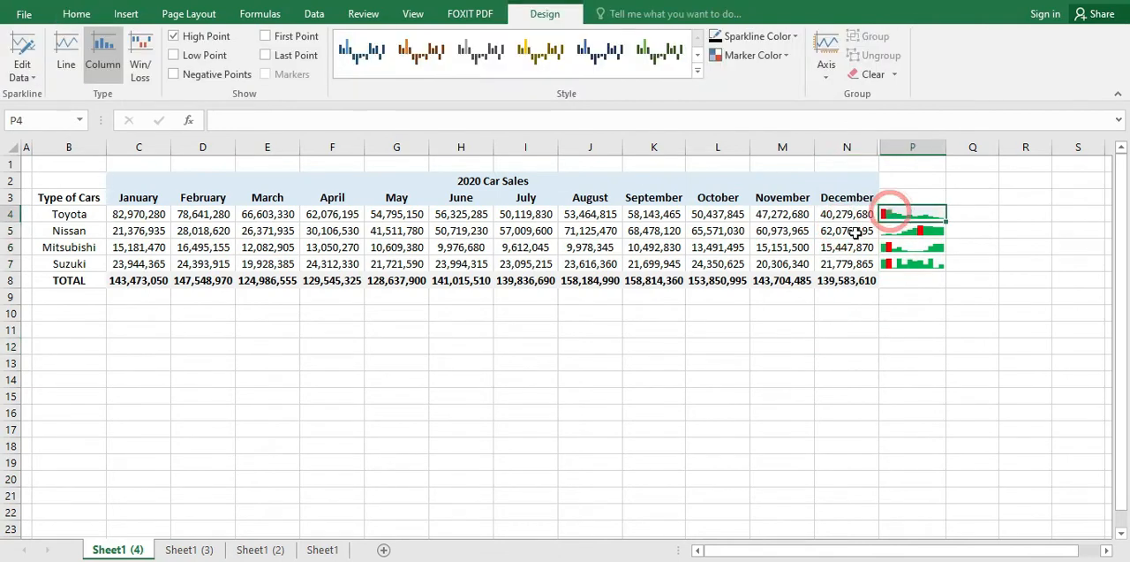
left_click(13, 213)
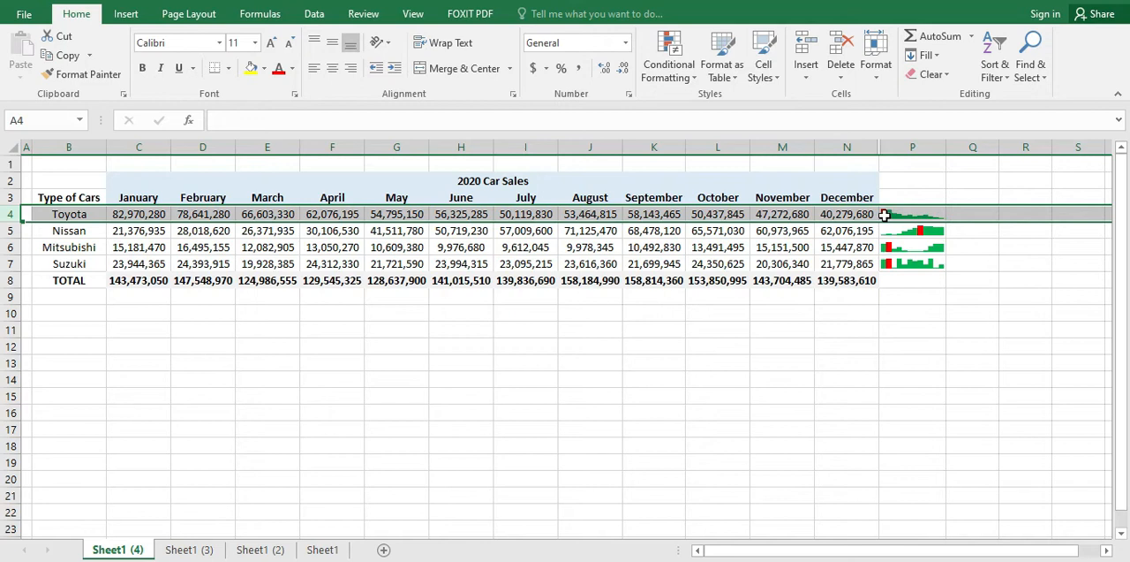
left_click(929, 230)
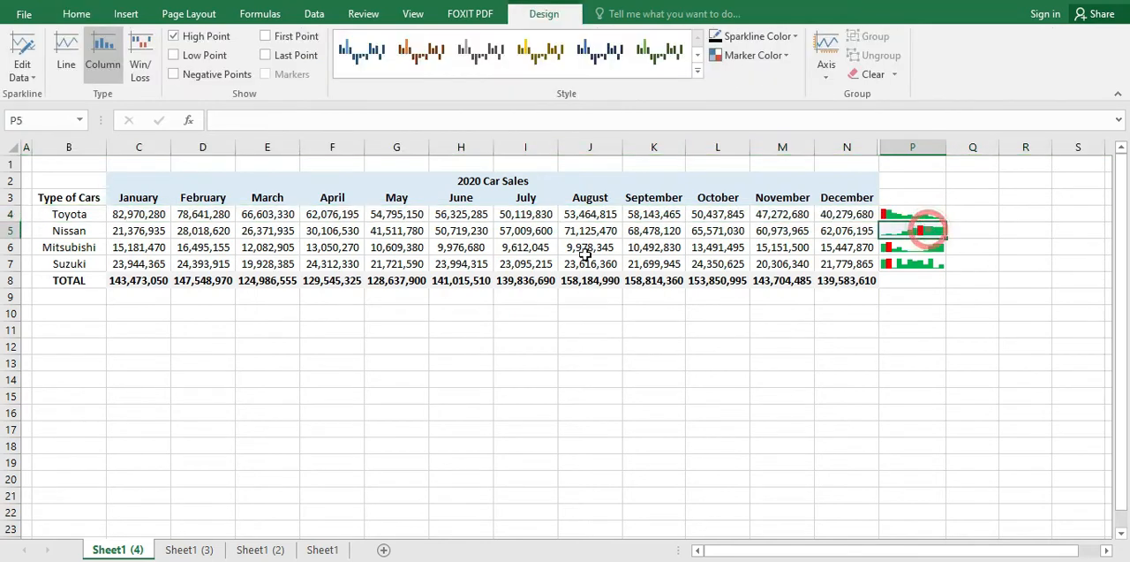
left_click(13, 231)
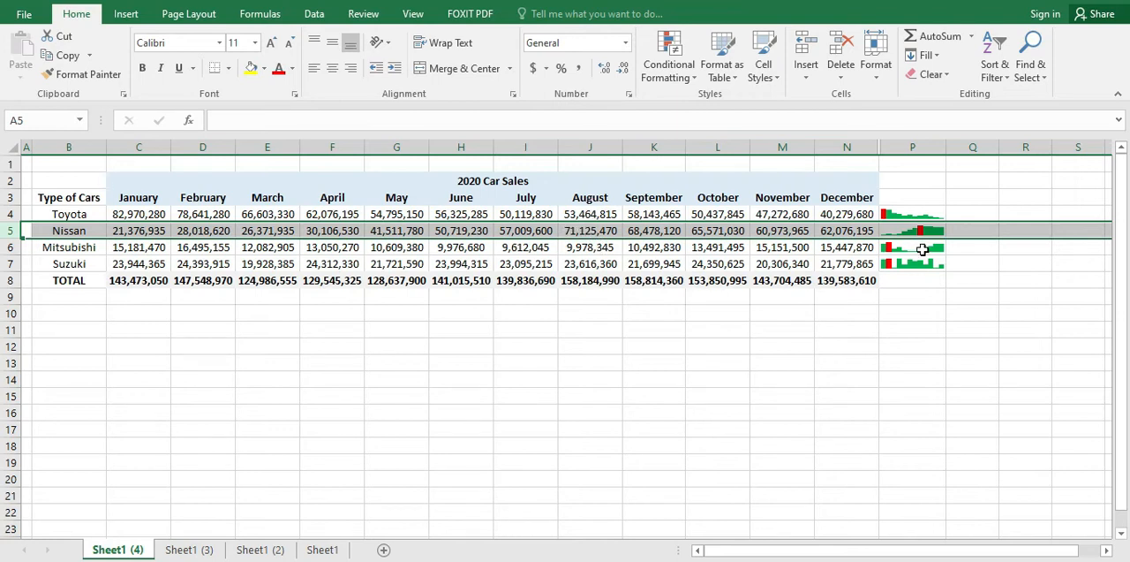
left_click(922, 250)
left_click(13, 247)
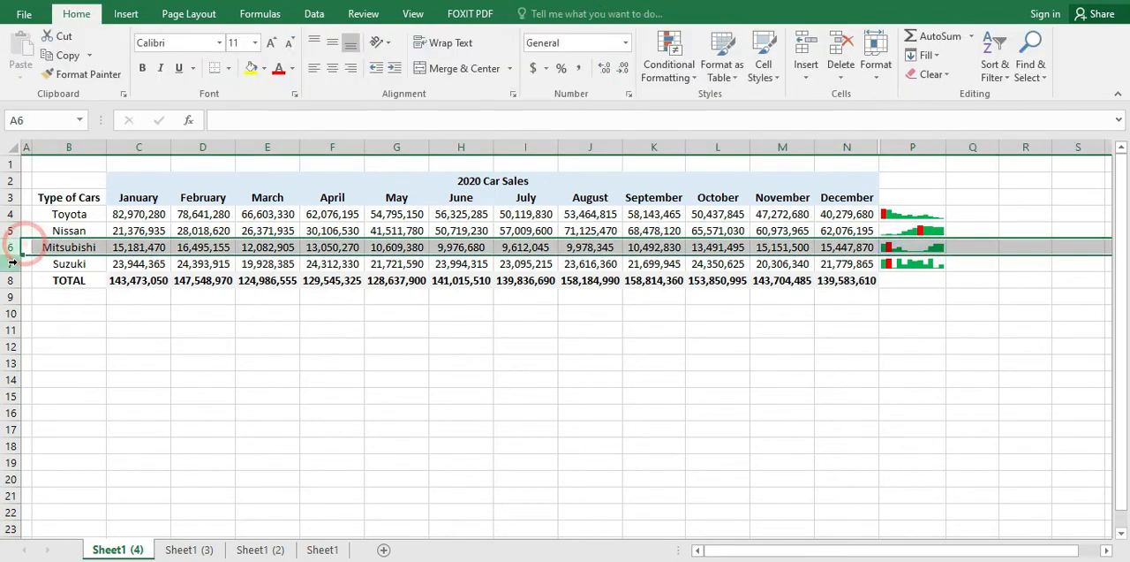
left_click(24, 263)
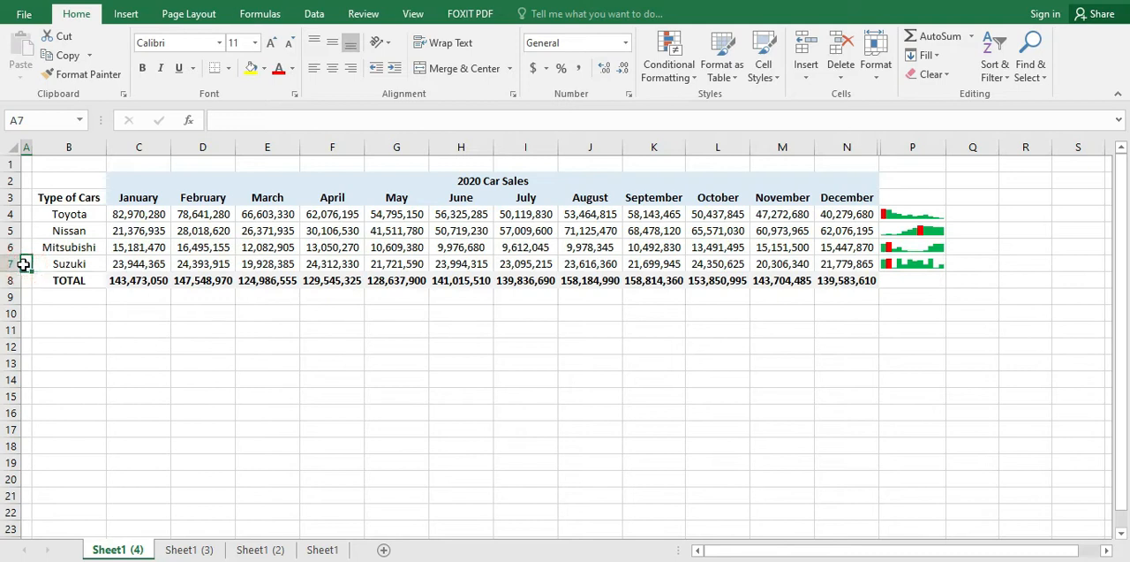
left_click(13, 263)
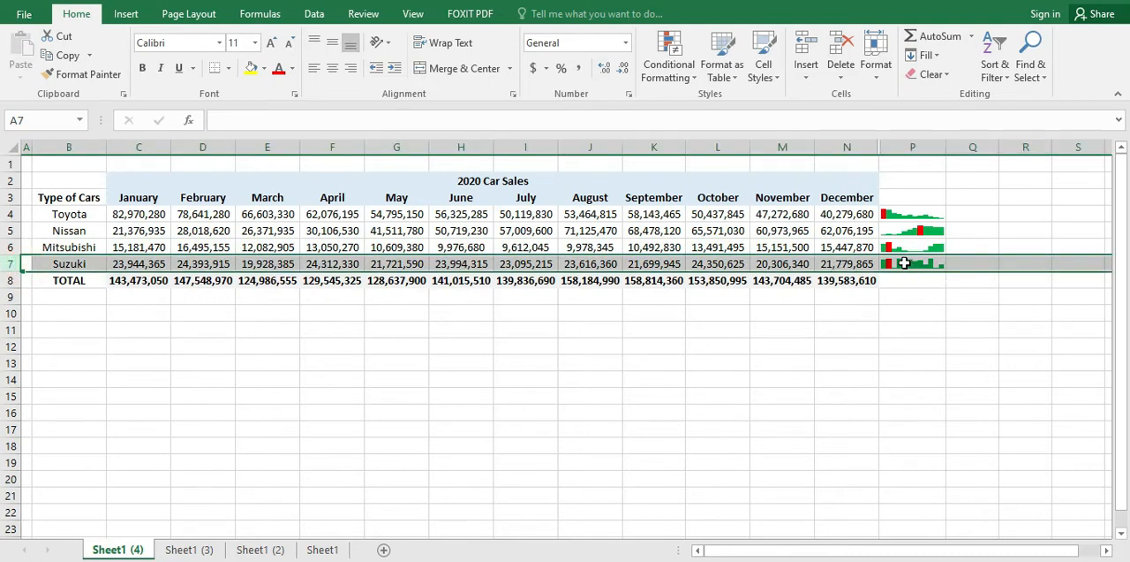
left_click(904, 263)
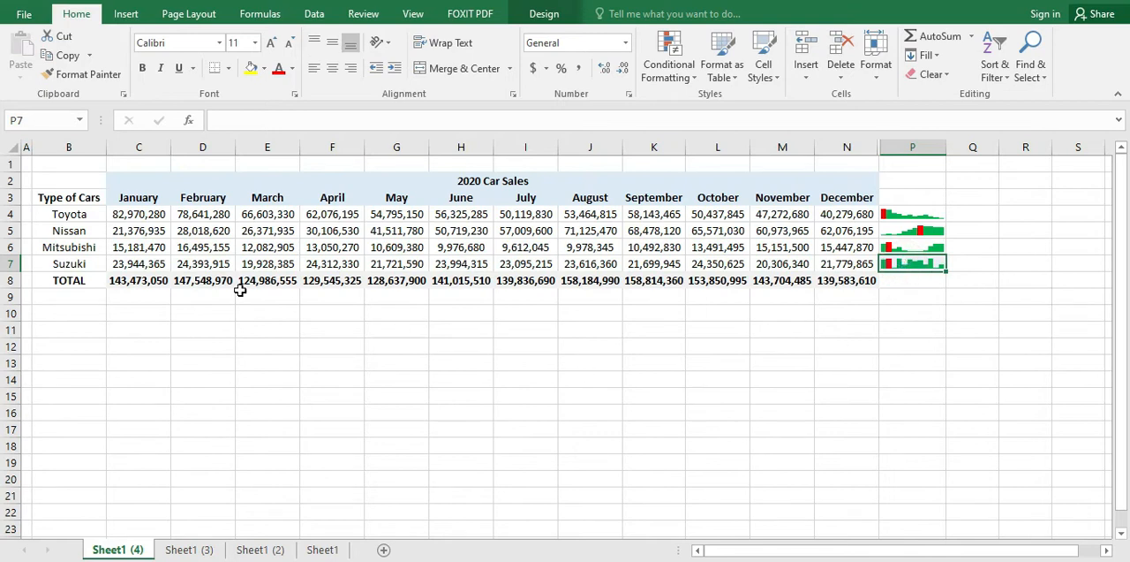
left_click(1000, 392)
left_click(981, 225)
left_click(979, 207)
left_click(975, 266)
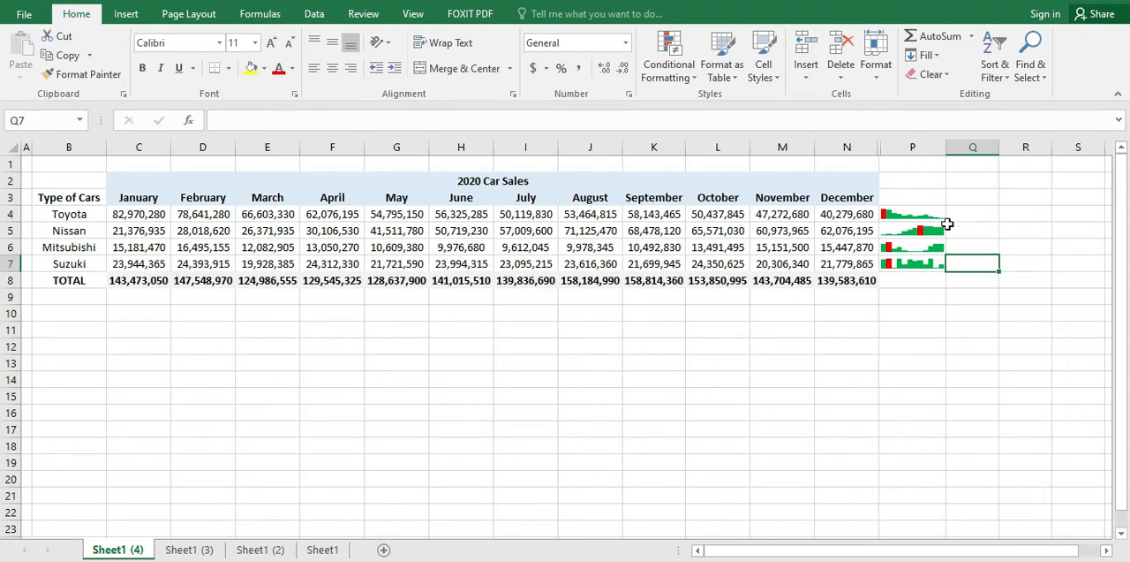
left_click_drag(913, 216, 929, 269)
Step: Insert a line sparkline in cell Q4 from Toyota's monthly sales, using the data range C4:N4
left_click(975, 210)
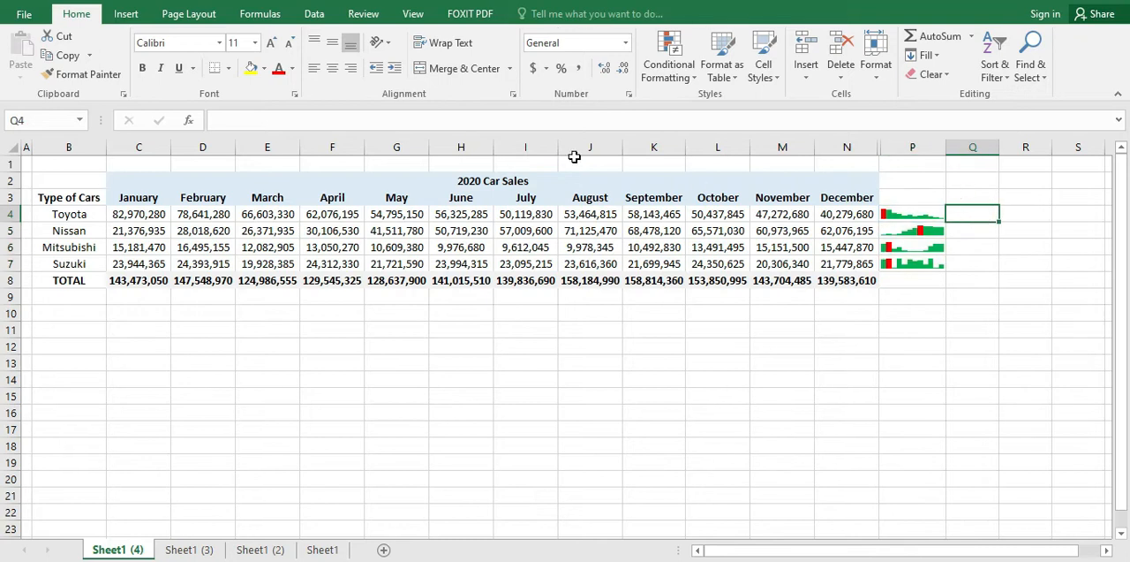
left_click(125, 18)
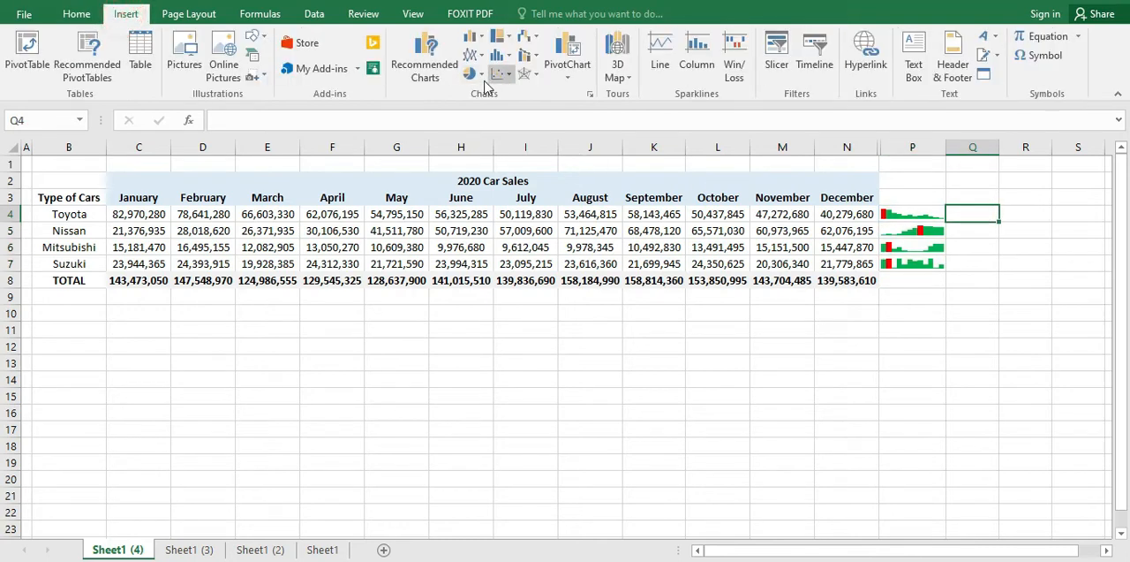
left_click(660, 69)
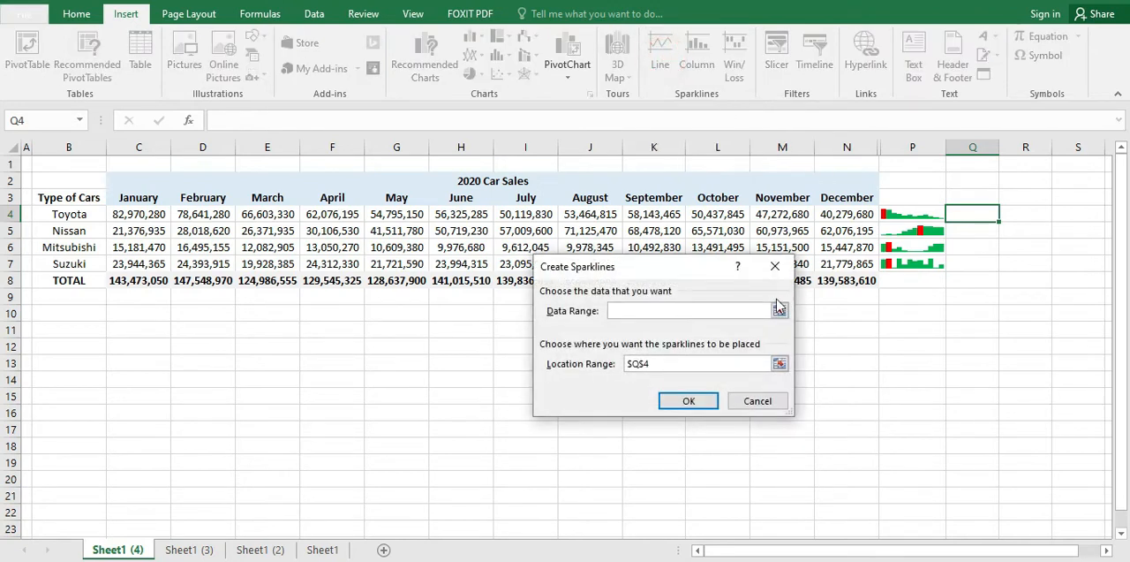
left_click_drag(157, 216, 838, 215)
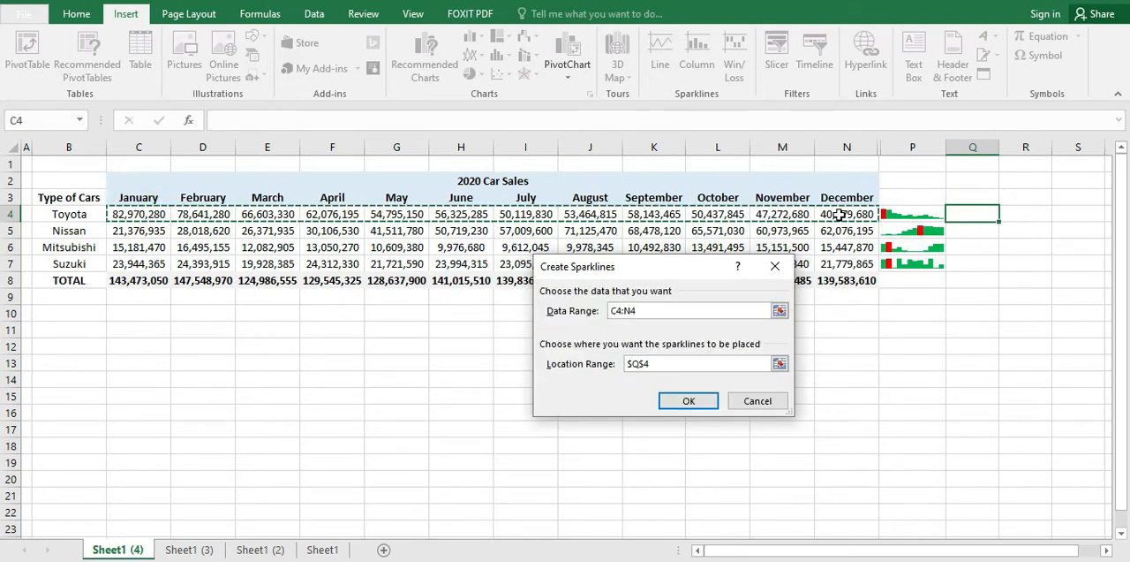
left_click(687, 401)
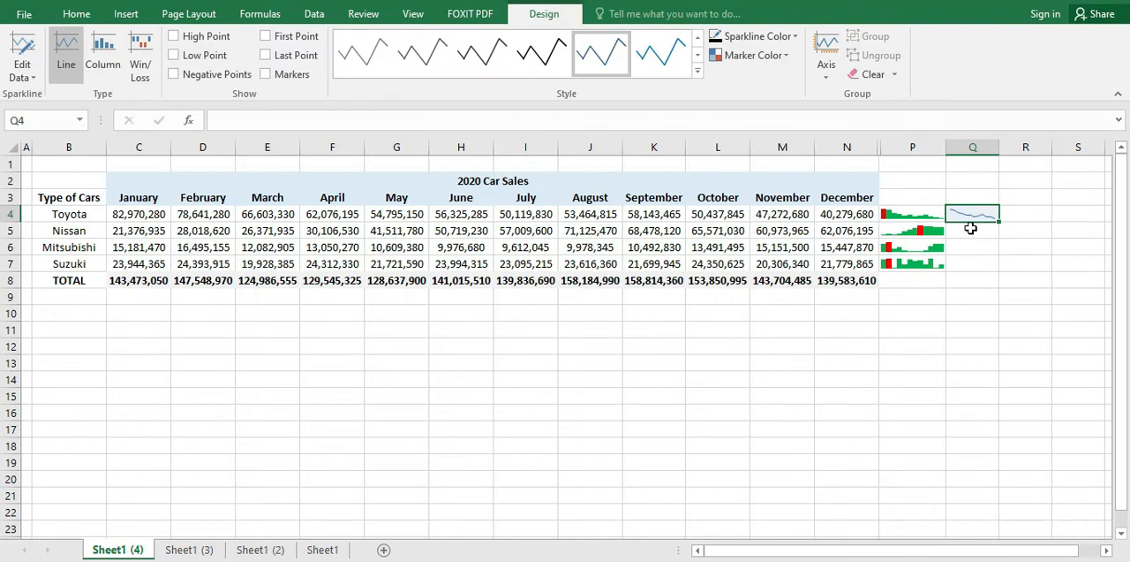
Step: Insert a line sparkline in cell Q5 from Nissan's monthly sales, using the data range C5:N5
left_click(970, 228)
left_click_drag(117, 233, 846, 232)
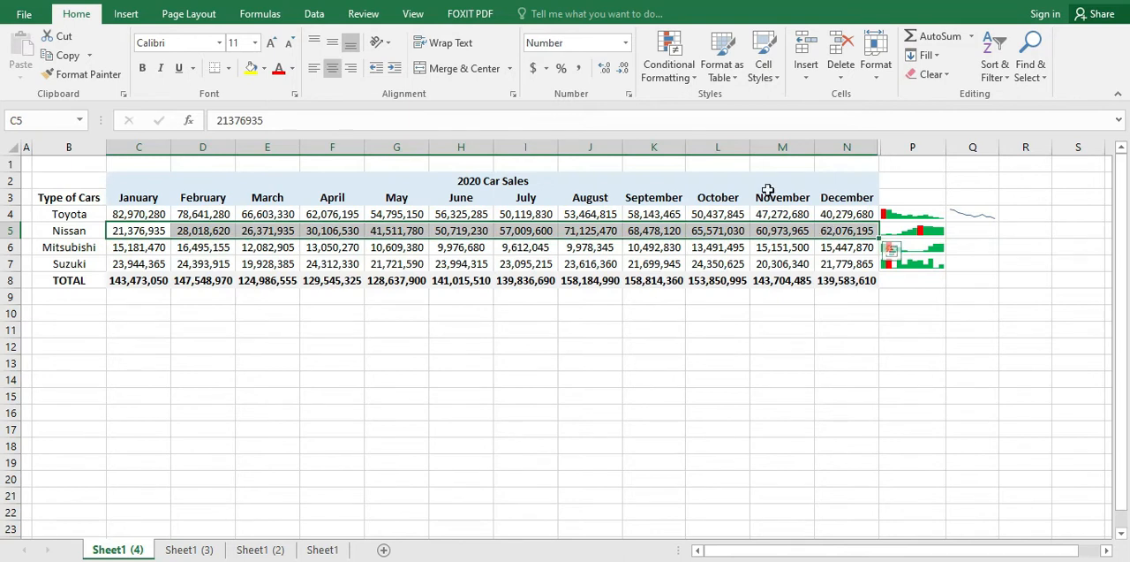
left_click(135, 17)
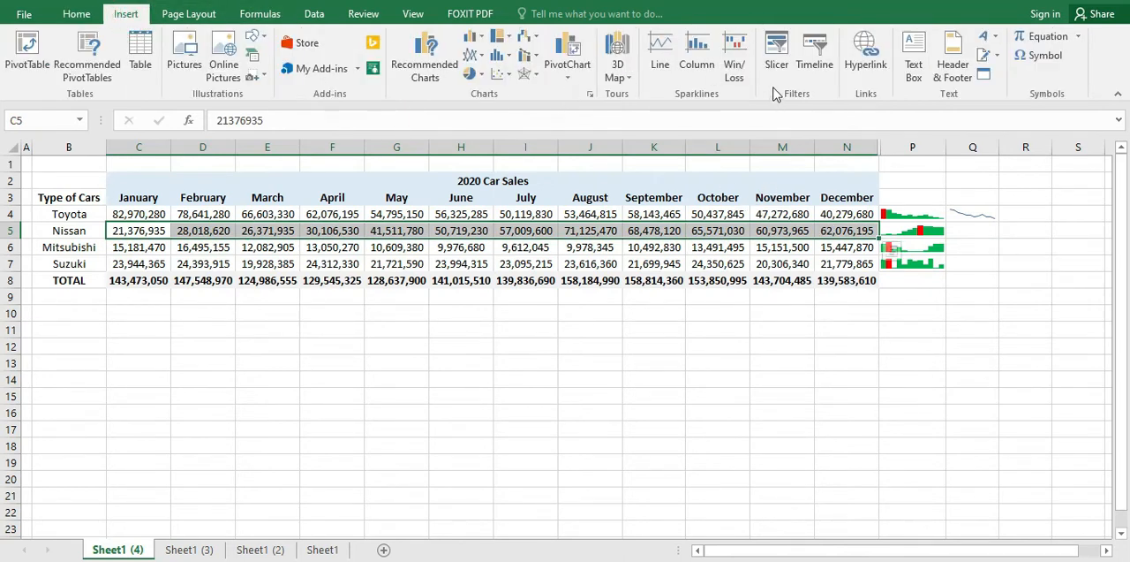
left_click(662, 65)
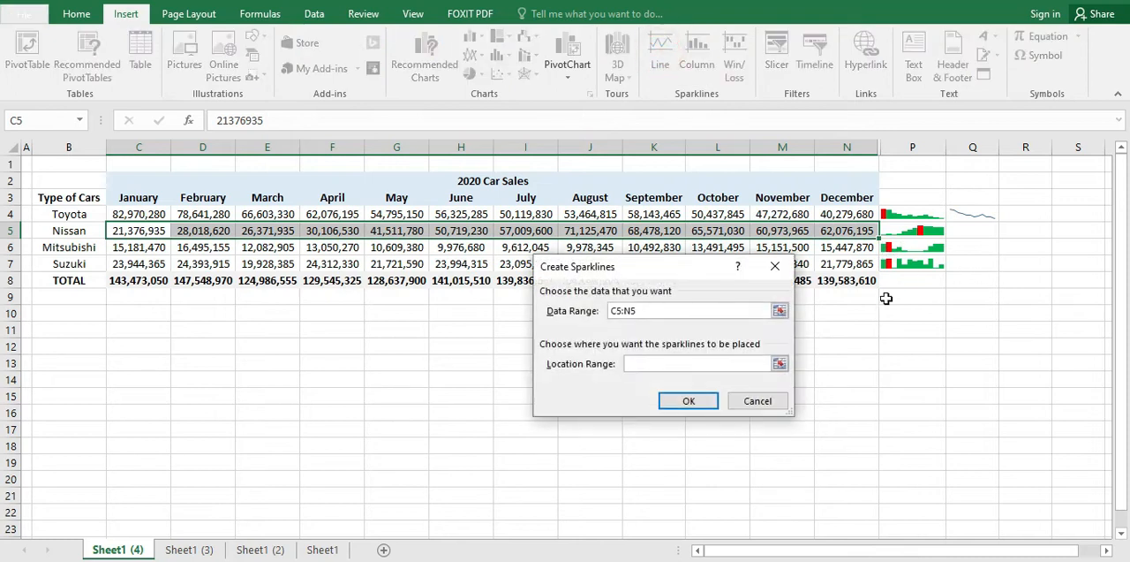
left_click(969, 234)
left_click(689, 400)
left_click(949, 298)
Step: Insert a line sparkline in cell Q6 from Mitsubishi's monthly sales, using the data range C6:N6
left_click(971, 234)
left_click(977, 262)
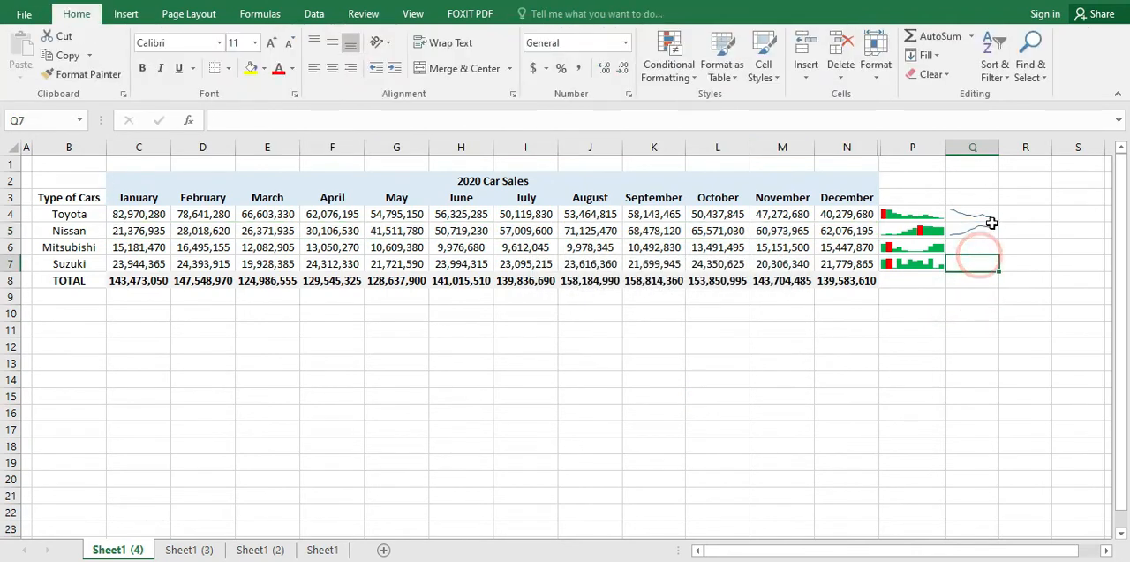
left_click(971, 247)
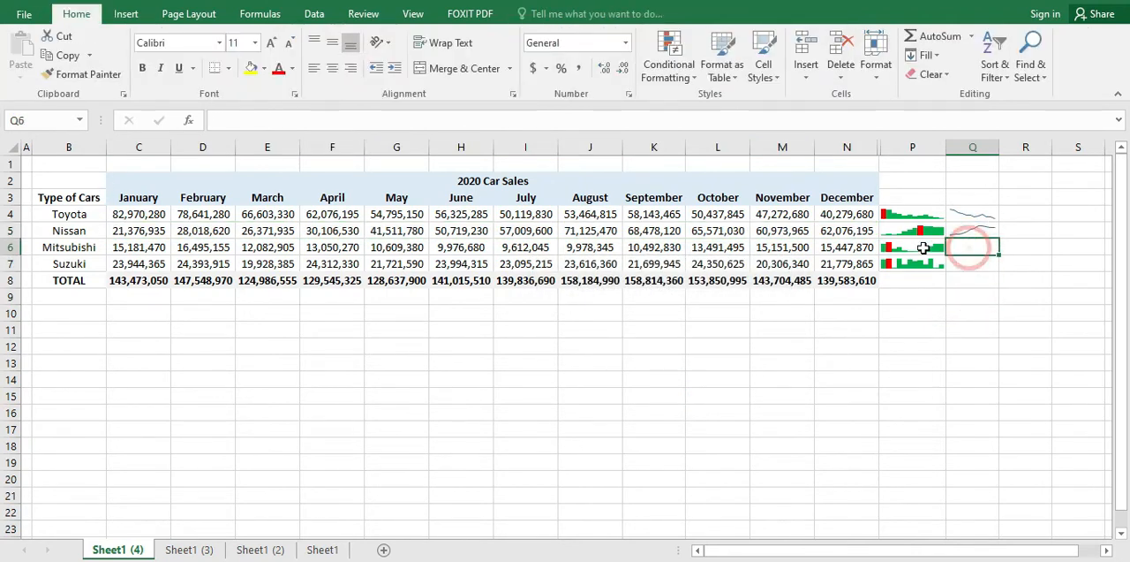
left_click(129, 15)
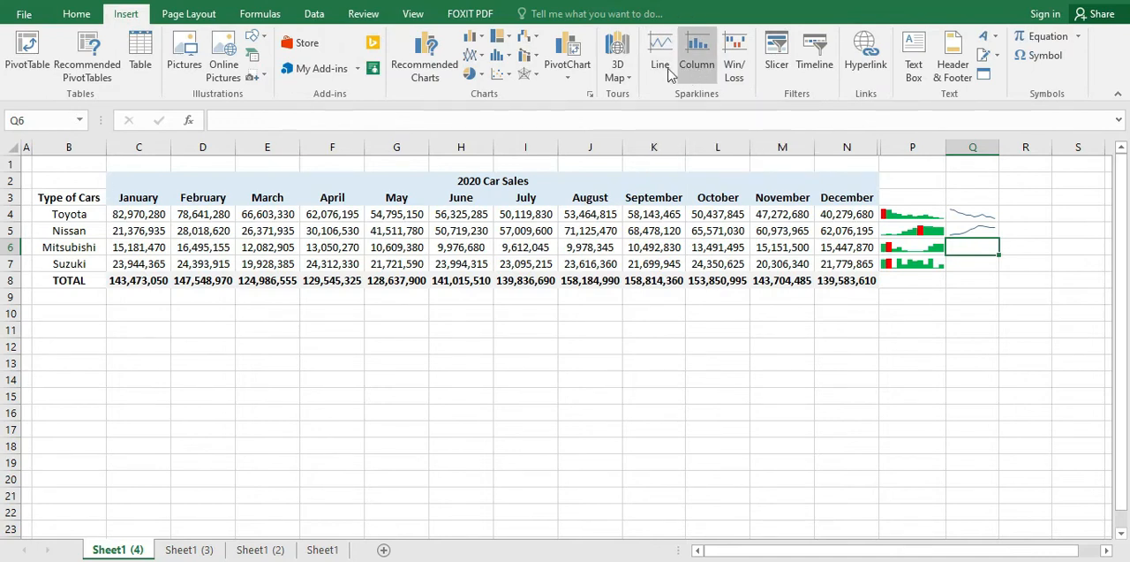
left_click(665, 67)
left_click_drag(137, 248, 847, 247)
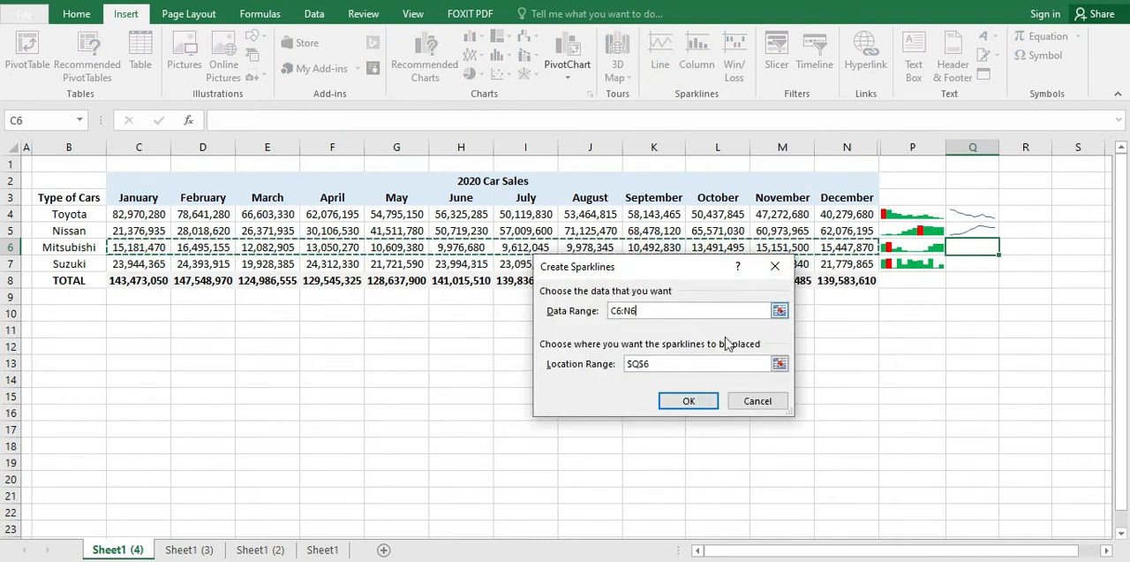
left_click(685, 401)
Step: Insert a line sparkline in cell Q7 from Suzuki's monthly sales, using the data range C7:N7
left_click(976, 269)
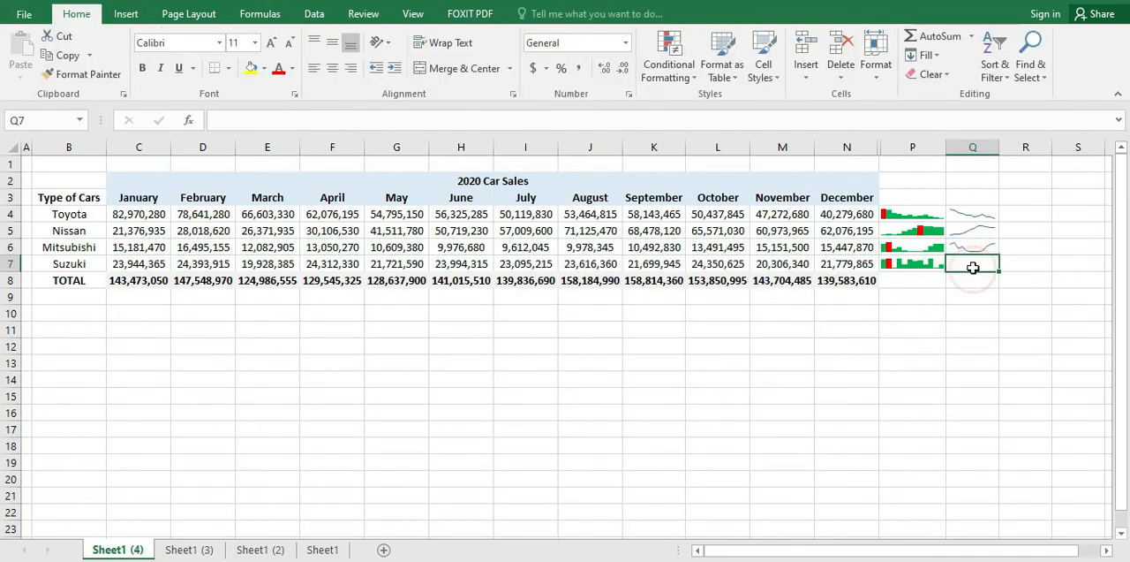
left_click_drag(117, 260, 848, 263)
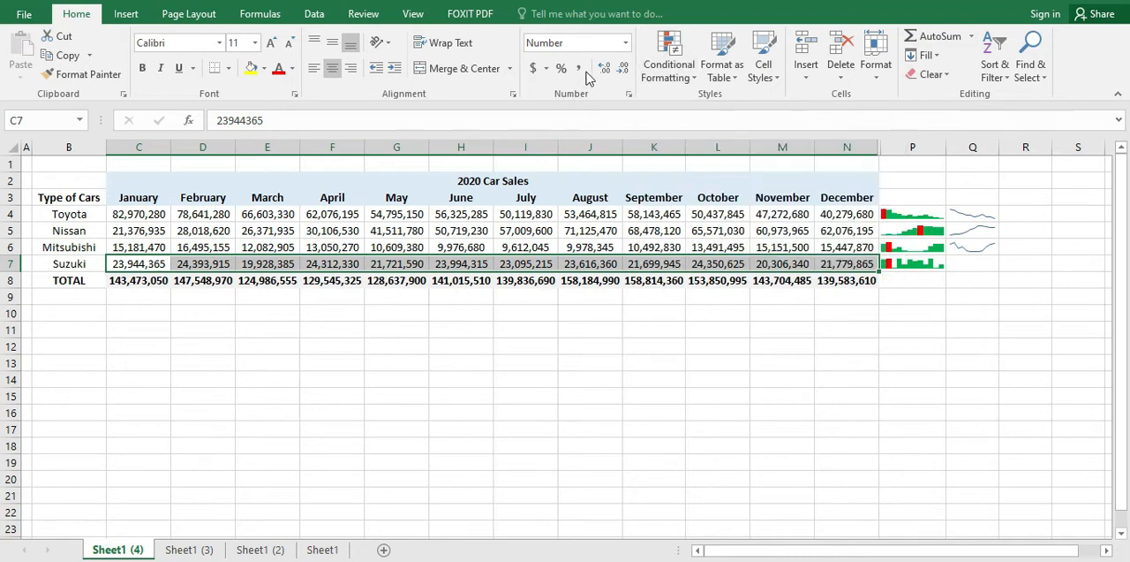
left_click(118, 14)
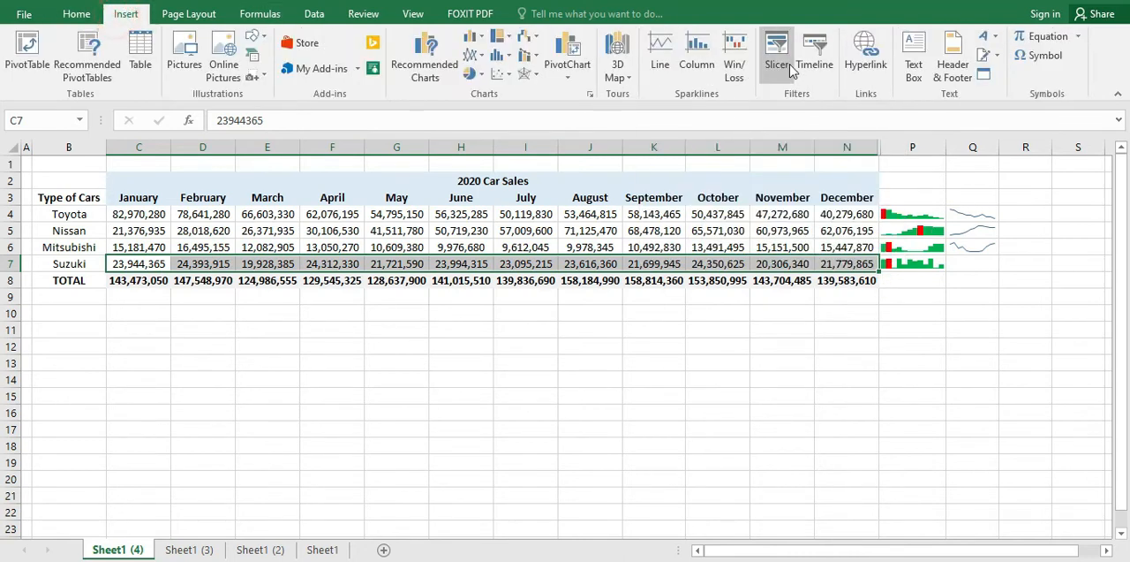
left_click(657, 53)
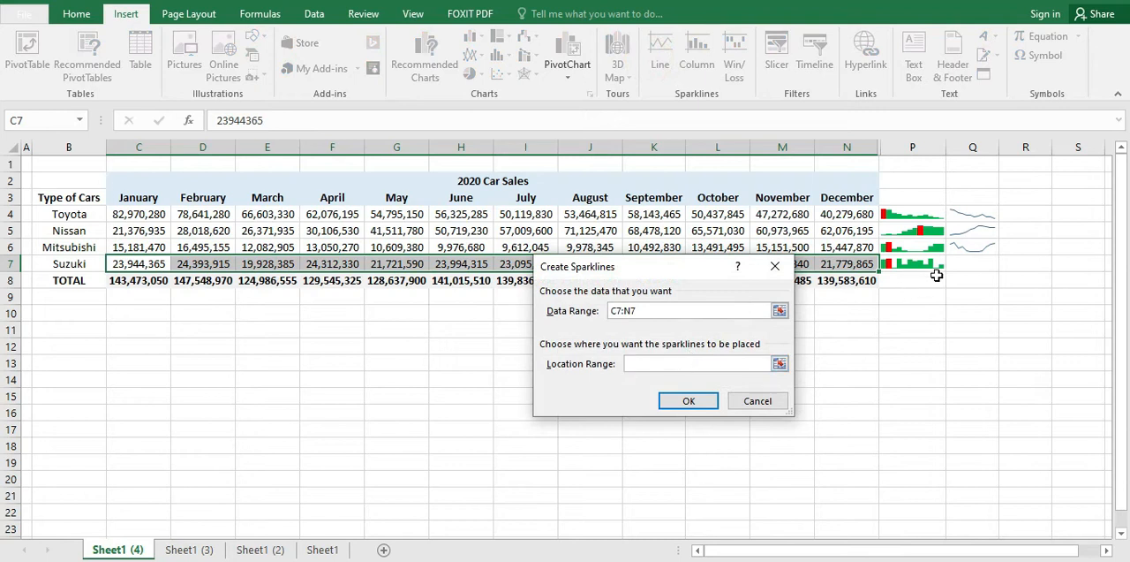
left_click(978, 263)
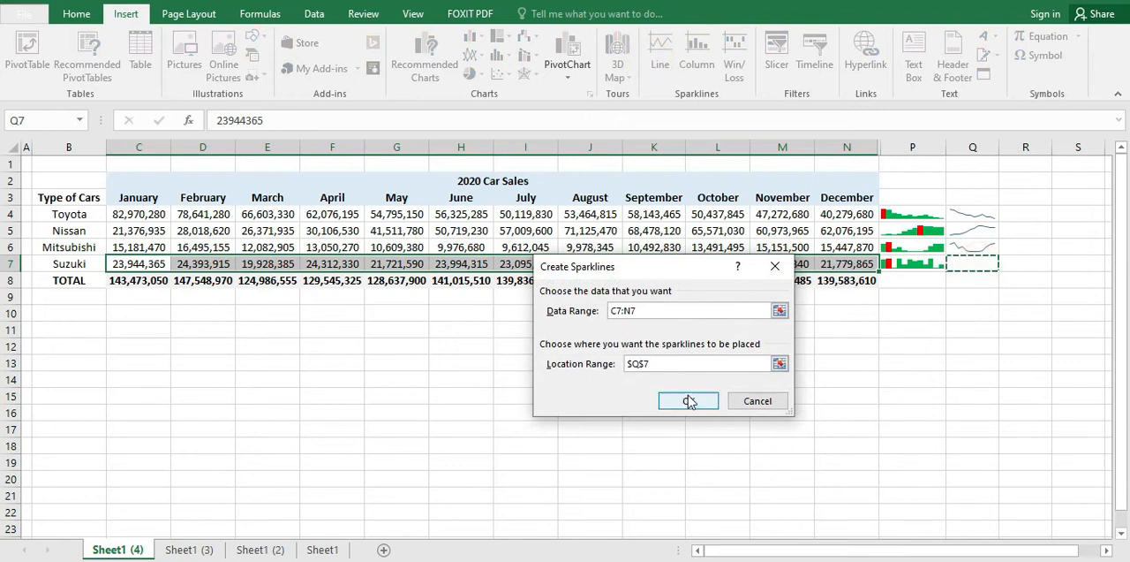
left_click(687, 399)
left_click(938, 362)
left_click(970, 265)
Step: Mark the high point of each line sparkline in Q4:Q7 with a red marker
left_click(1009, 229)
left_click(1003, 192)
left_click(975, 214)
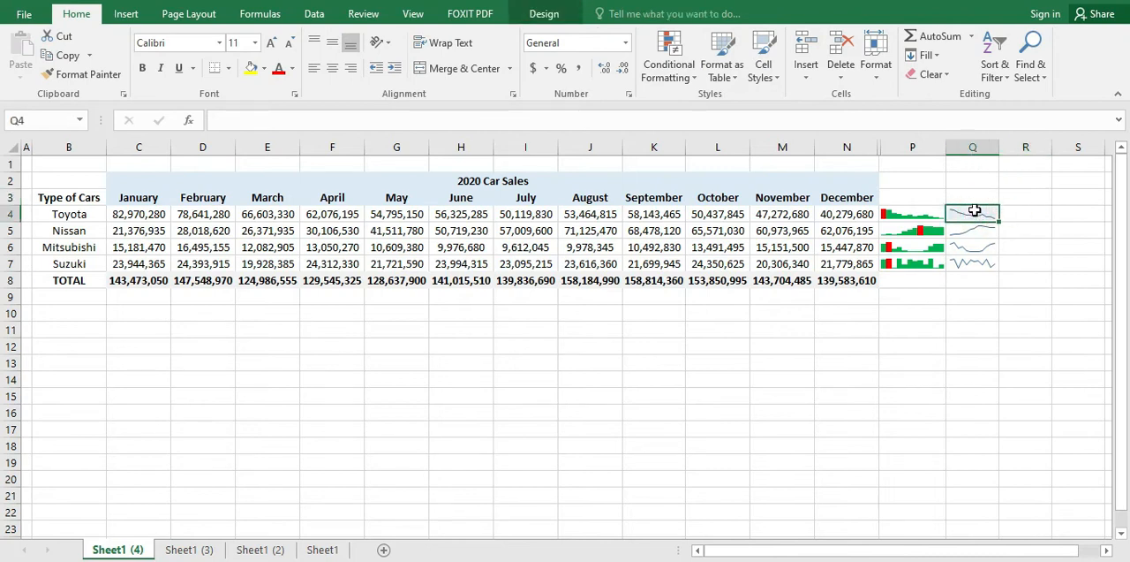
left_click_drag(973, 207, 971, 265)
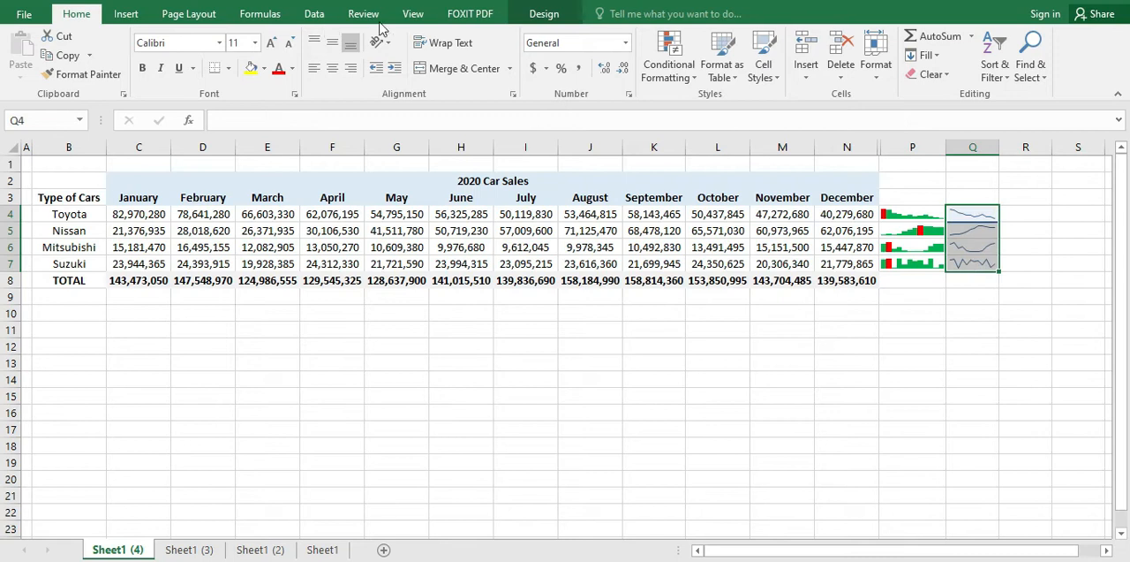
left_click(556, 14)
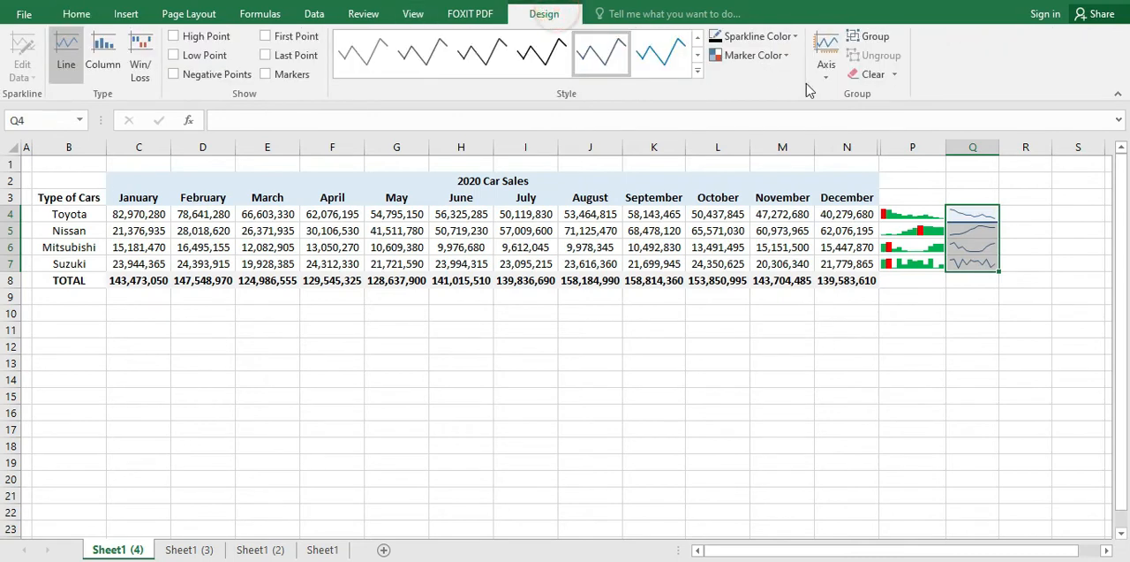
left_click(741, 59)
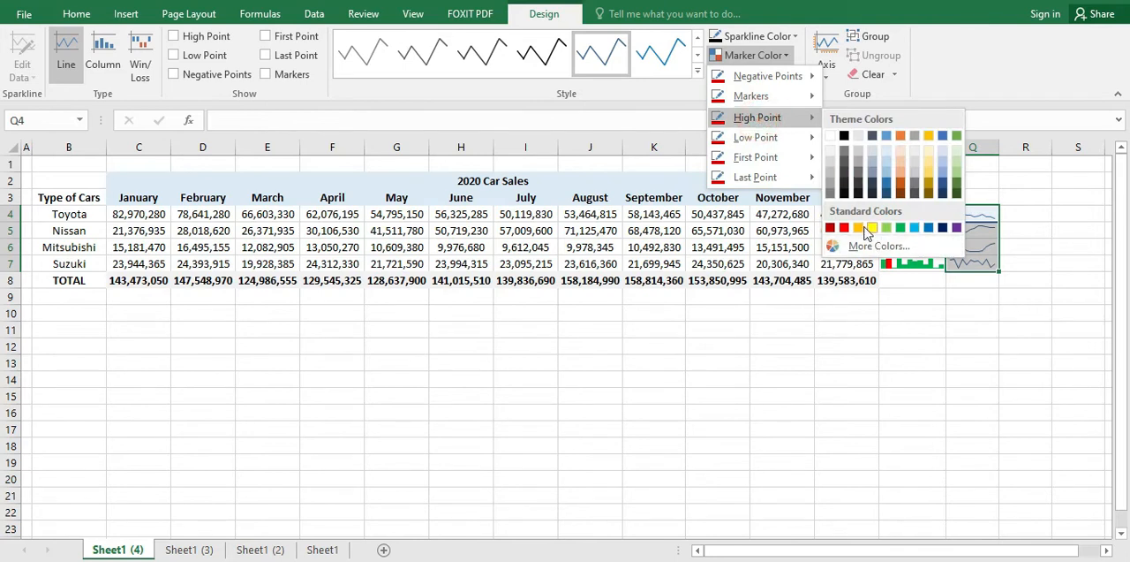
left_click(941, 348)
left_click(941, 345)
Step: Apply the bright green sparkline style to the four line sparklines in Q4:Q7
left_click_drag(967, 214, 969, 263)
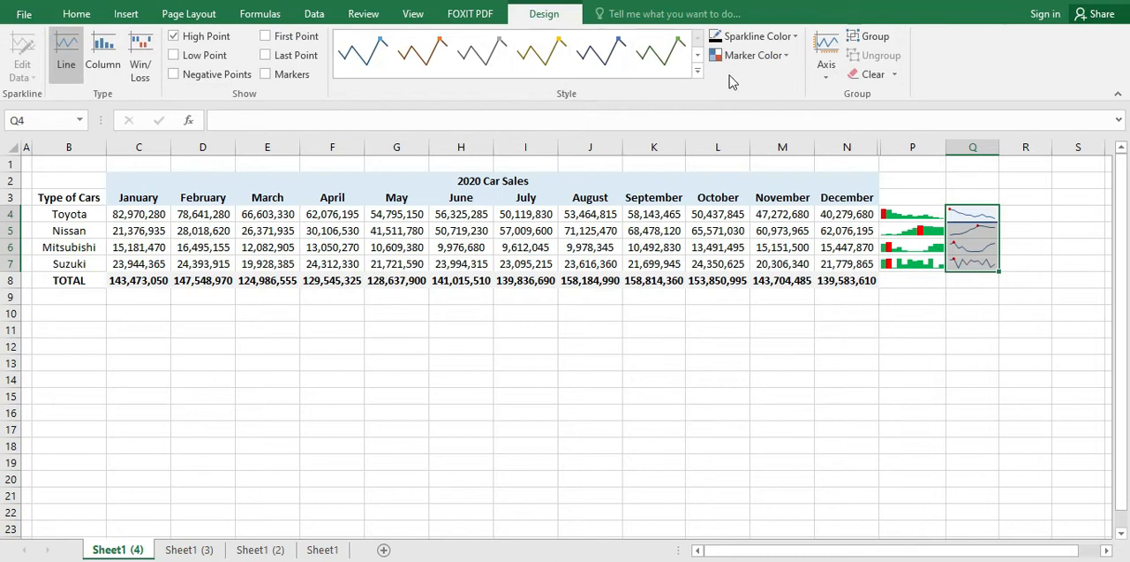
left_click(696, 76)
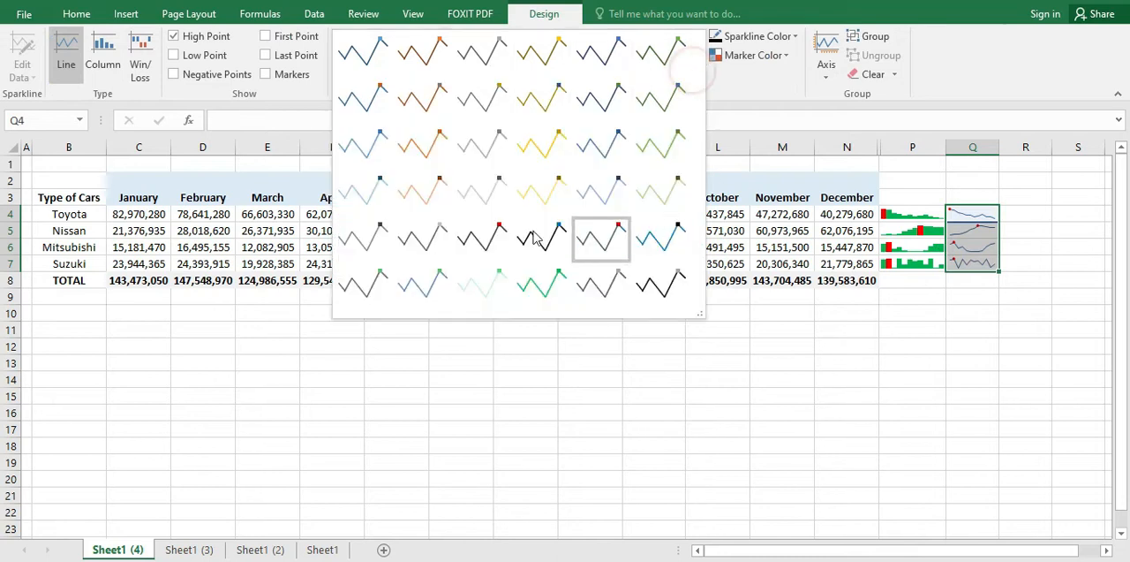
left_click(532, 287)
left_click(923, 313)
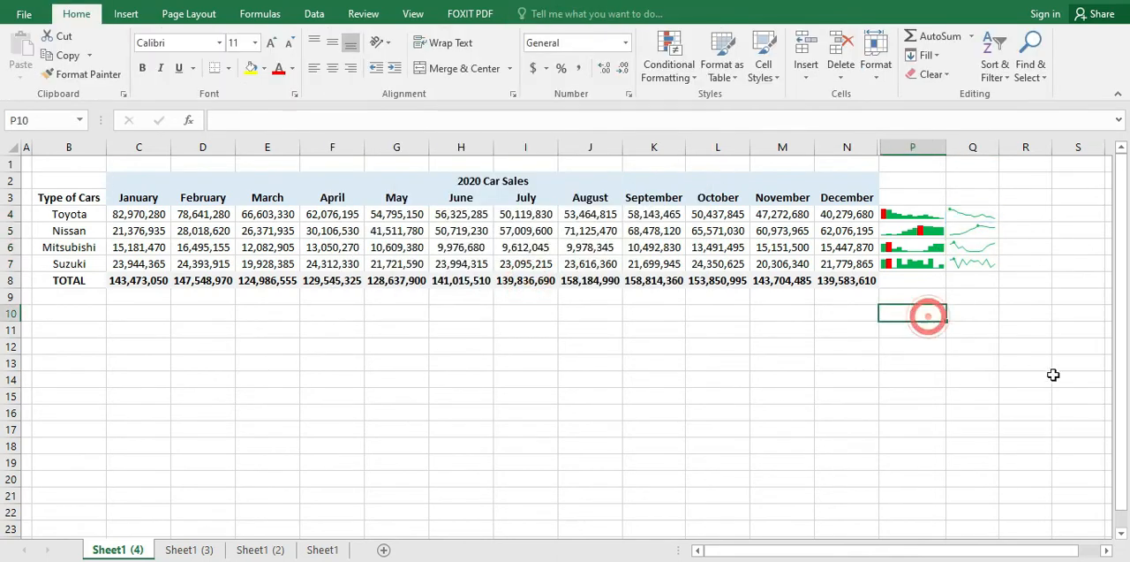
Step: Change the high point marker color of the green line sparklines in Q4:Q7 to standard red
left_click(984, 213)
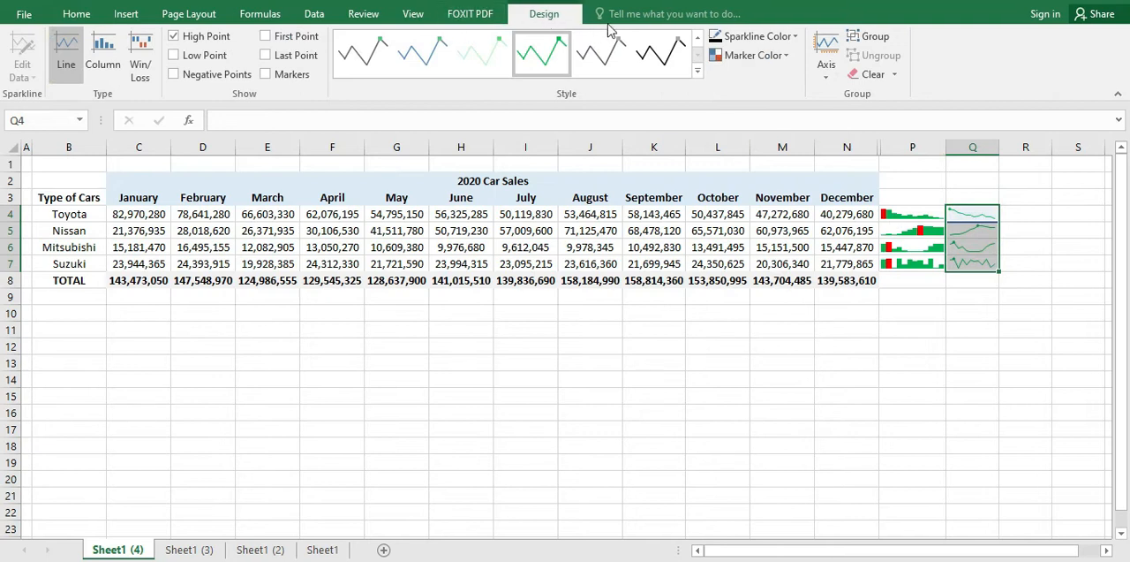
left_click(775, 55)
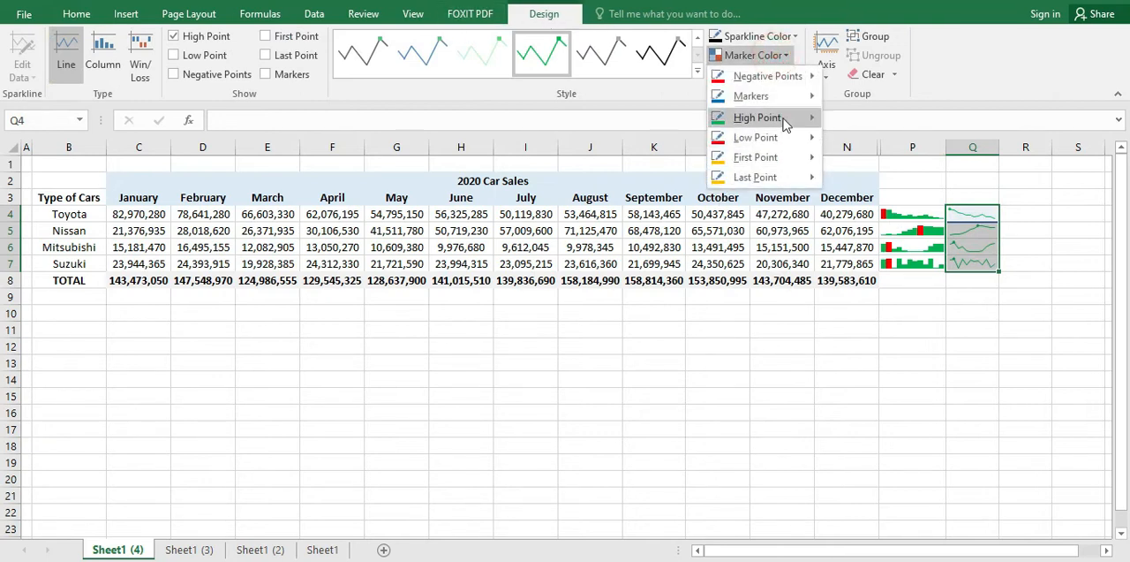
mouse_move(783, 119)
left_click(846, 230)
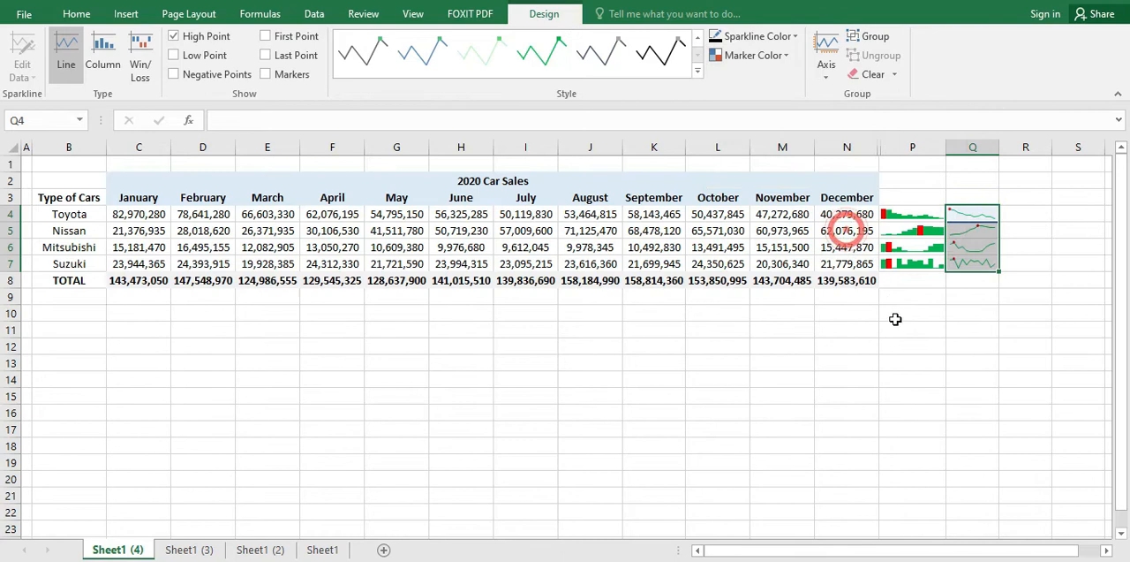
left_click(895, 324)
Step: Examine the line sparklines in Q4:Q7 and the monthly sales of all four car types in B4:N7
left_click(995, 331)
left_click(984, 234)
left_click(978, 312)
left_click(958, 267)
left_click(973, 215)
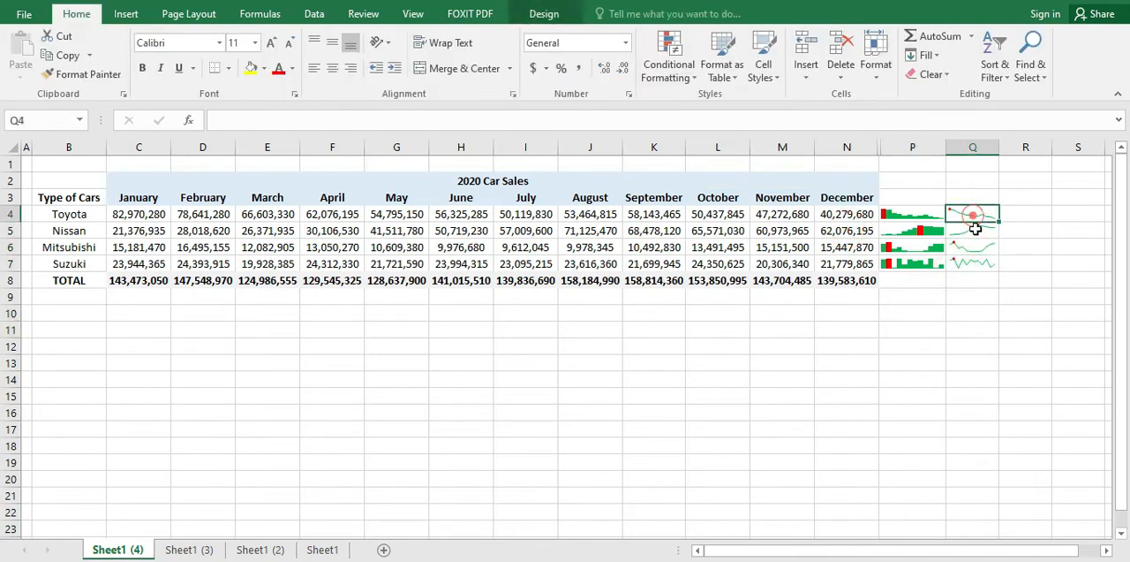
left_click(914, 346)
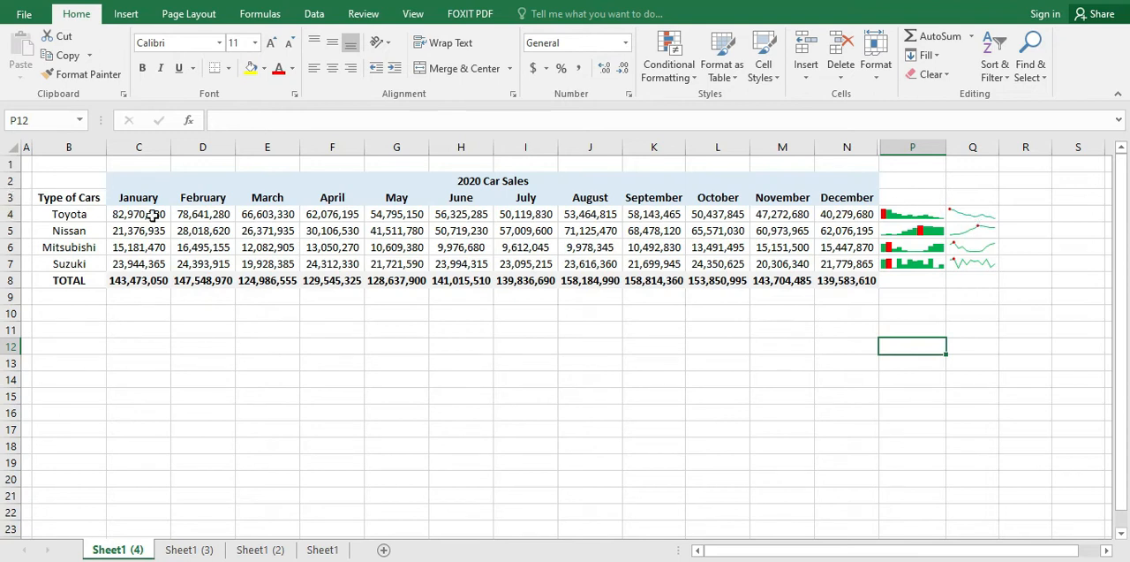
left_click_drag(13, 214, 12, 248)
left_click_drag(67, 215, 846, 263)
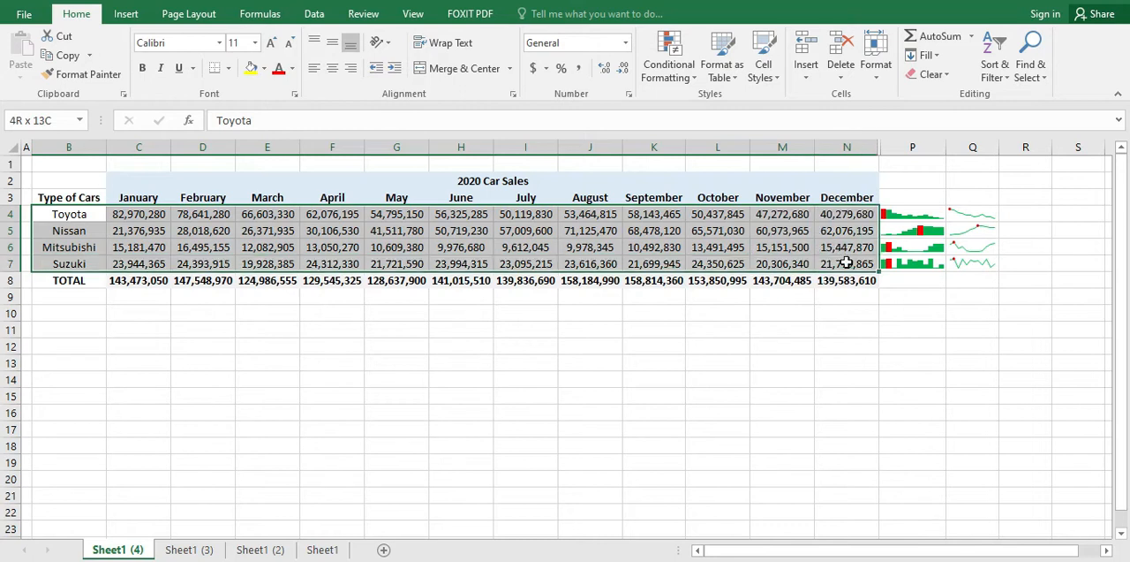
left_click(868, 309)
left_click(916, 272)
left_click(913, 284)
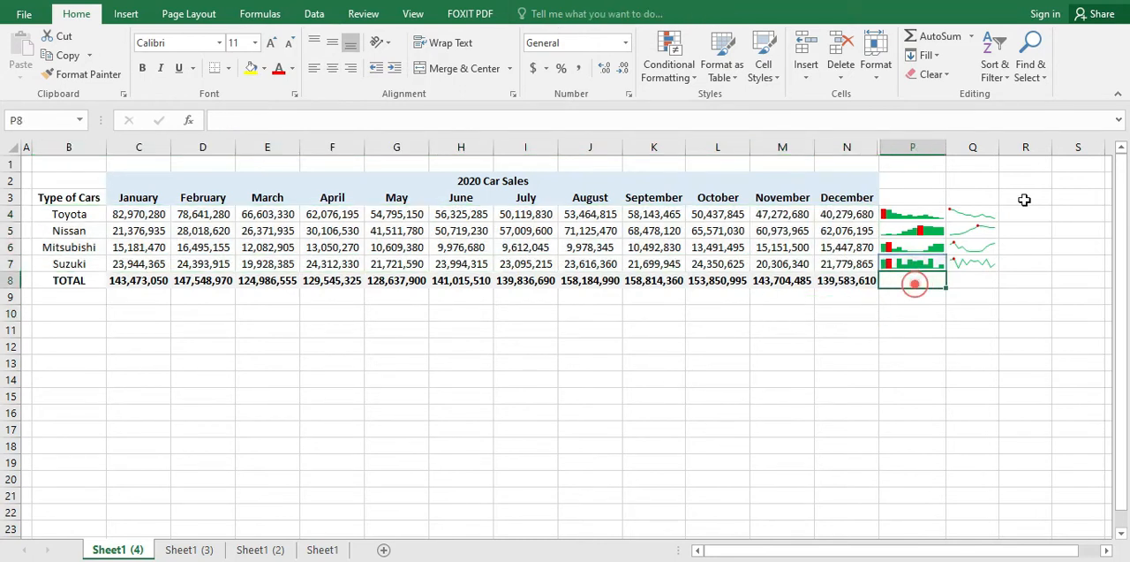
type("=")
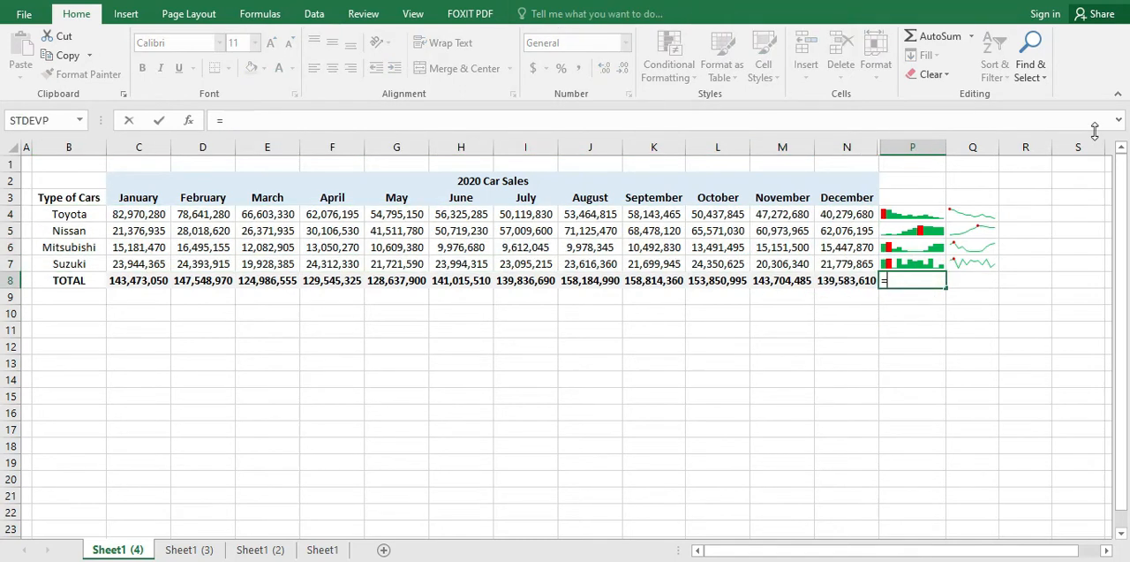
key("Escape")
key("Escape")
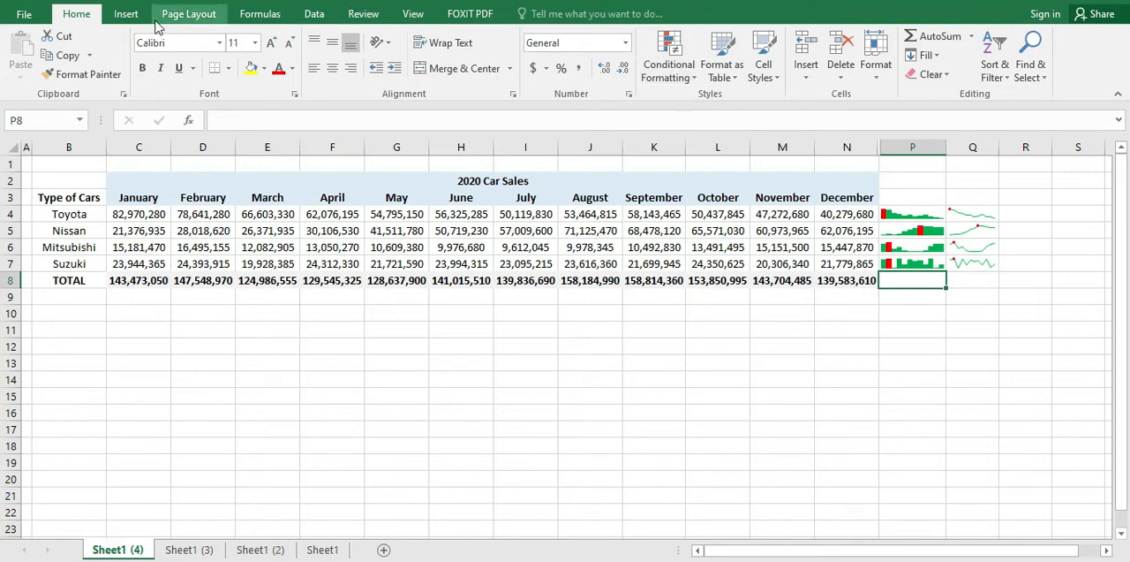
Step: Insert a column sparkline in P8 for the monthly totals in C8:N8
left_click(126, 15)
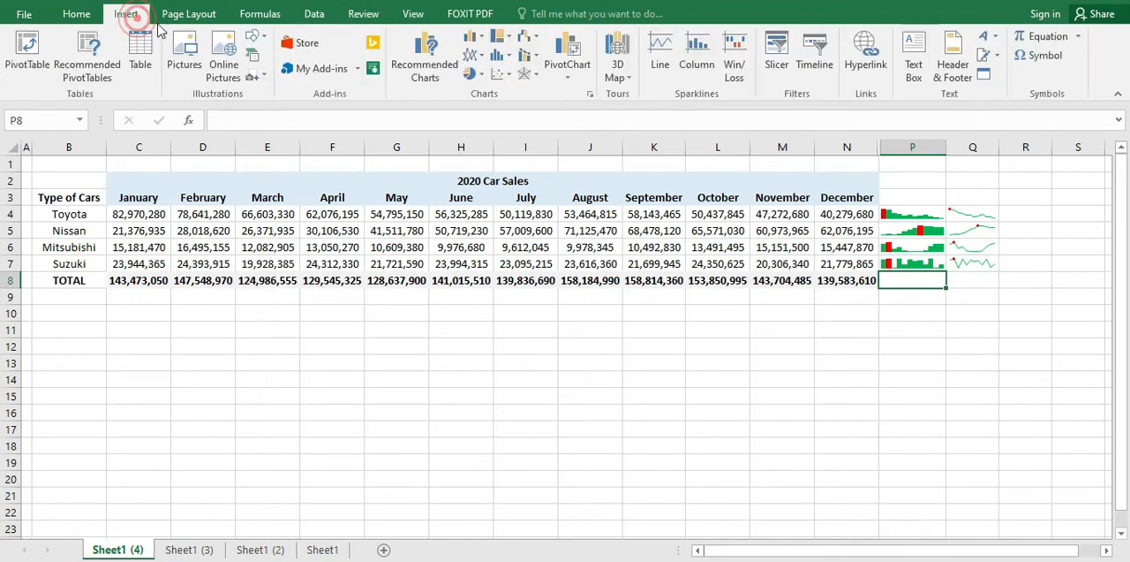
left_click(698, 70)
left_click_drag(129, 280, 850, 280)
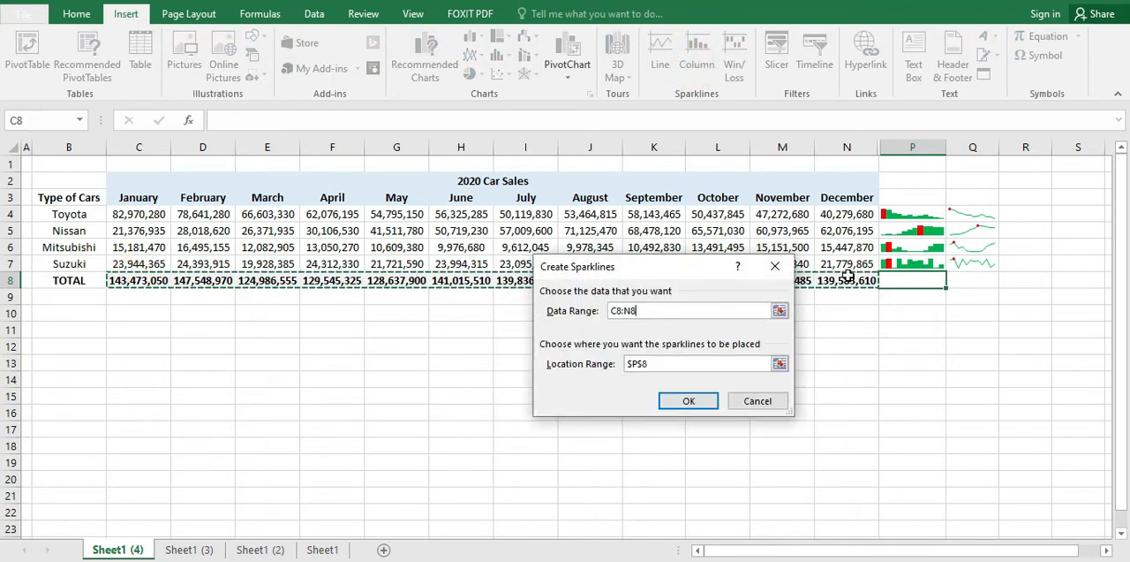
left_click(693, 401)
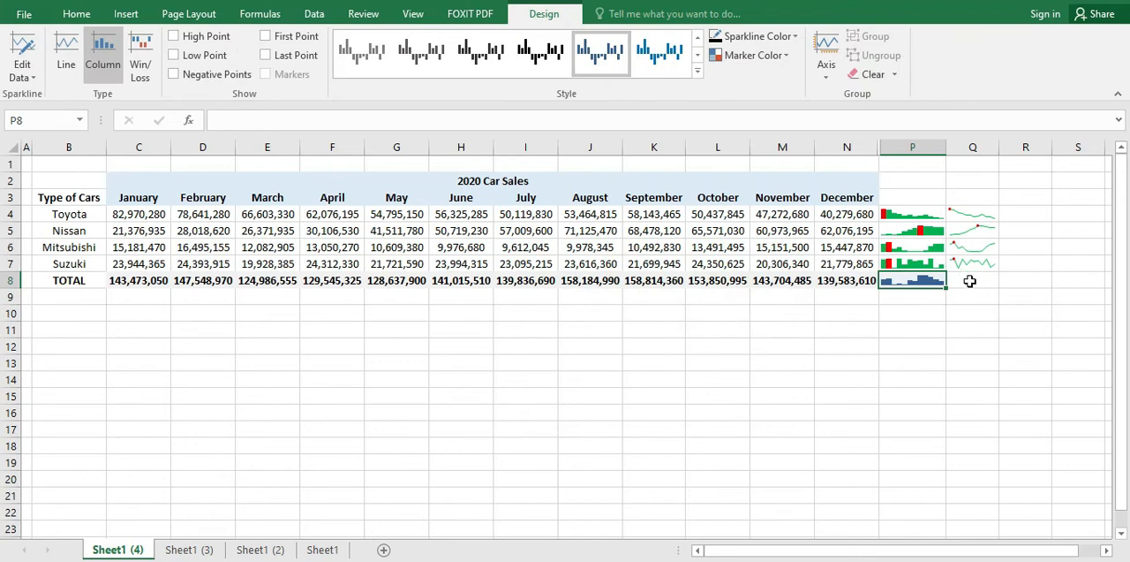
Step: Insert a line sparkline in Q8 for the monthly totals in C8:N8
left_click(970, 281)
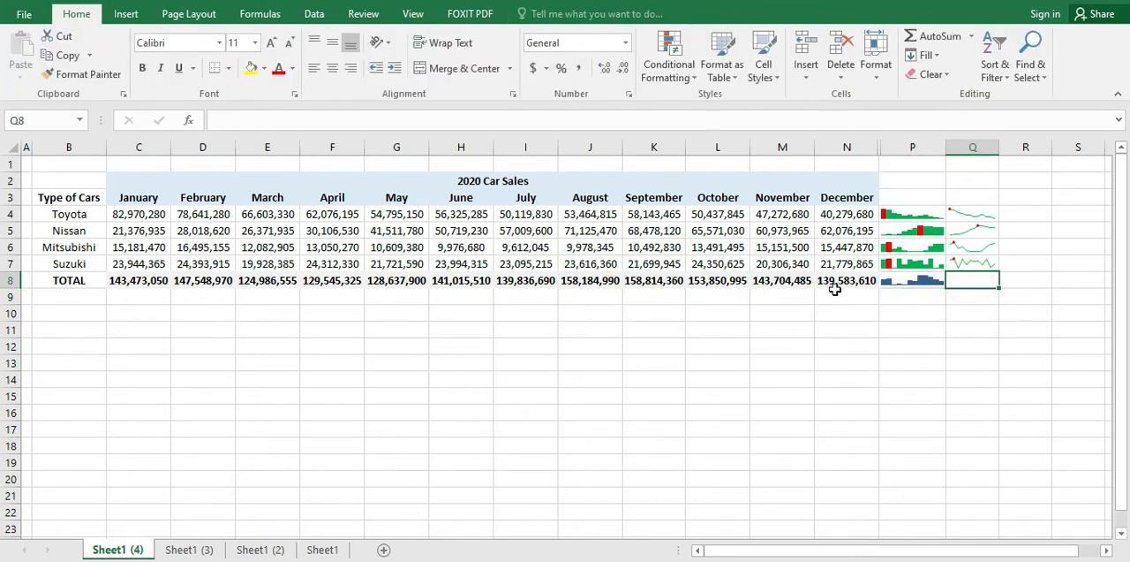
left_click_drag(133, 277, 844, 282)
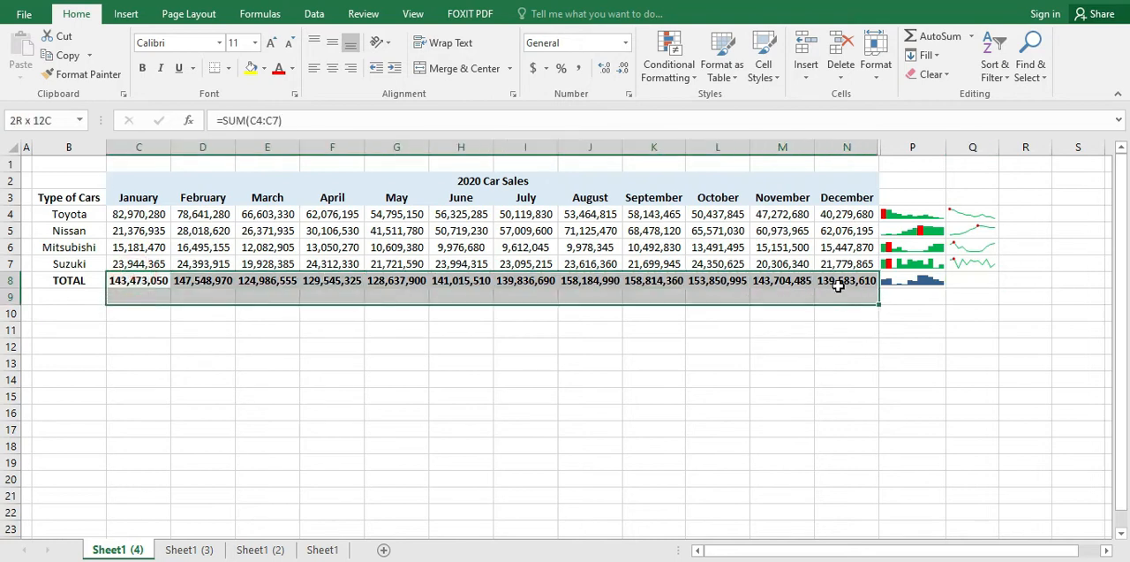
left_click(125, 13)
left_click(660, 44)
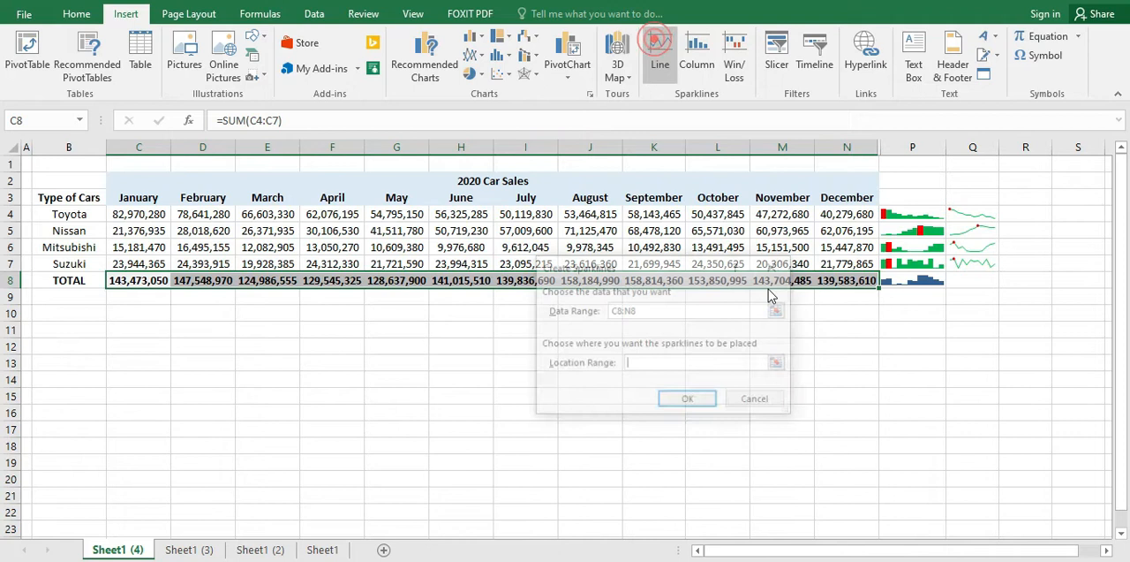
left_click(982, 283)
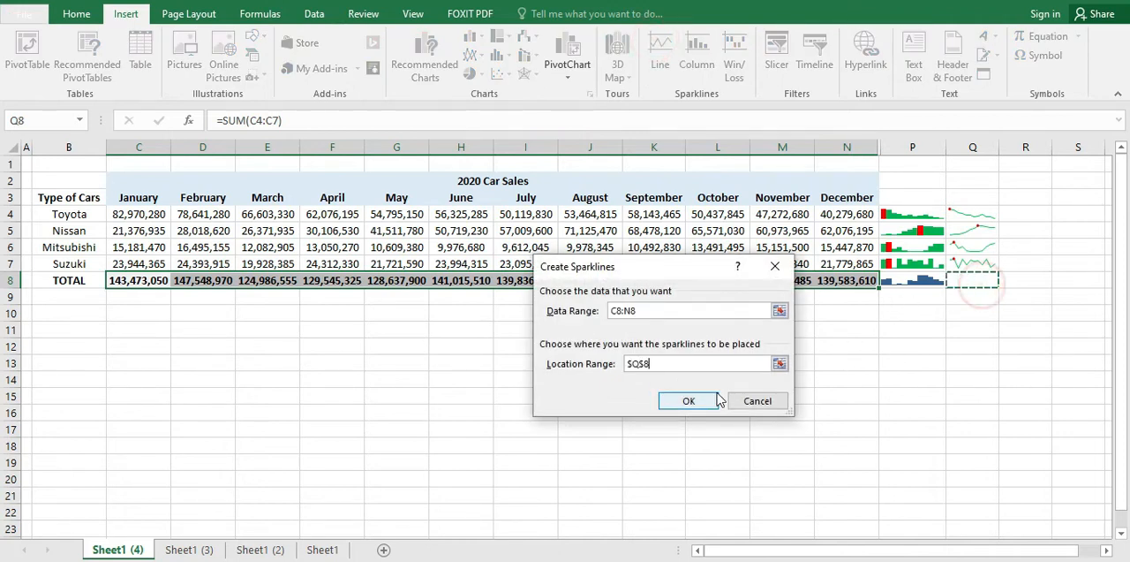
left_click(689, 400)
left_click(902, 358)
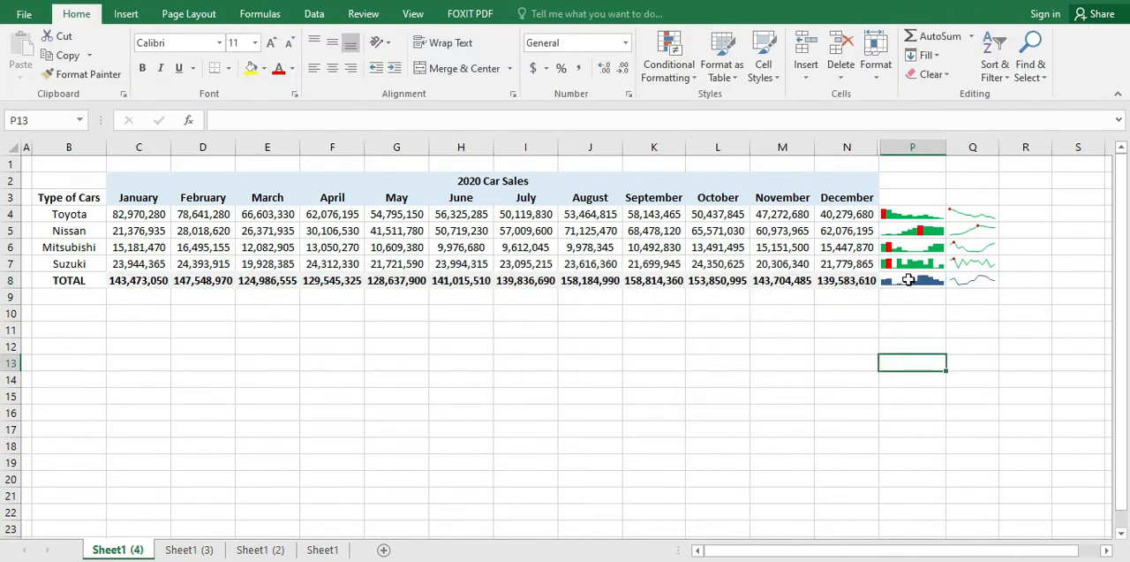
Step: Mark the high point of both totals sparklines in P8:Q8 with a red marker
left_click(908, 279)
left_click(905, 359)
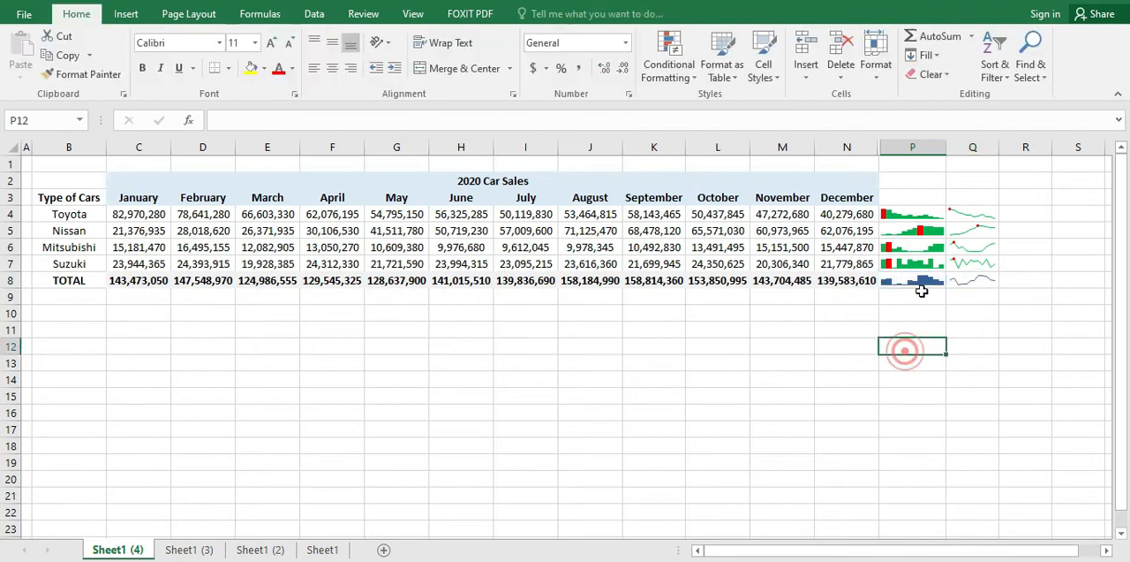
left_click_drag(911, 284, 955, 282)
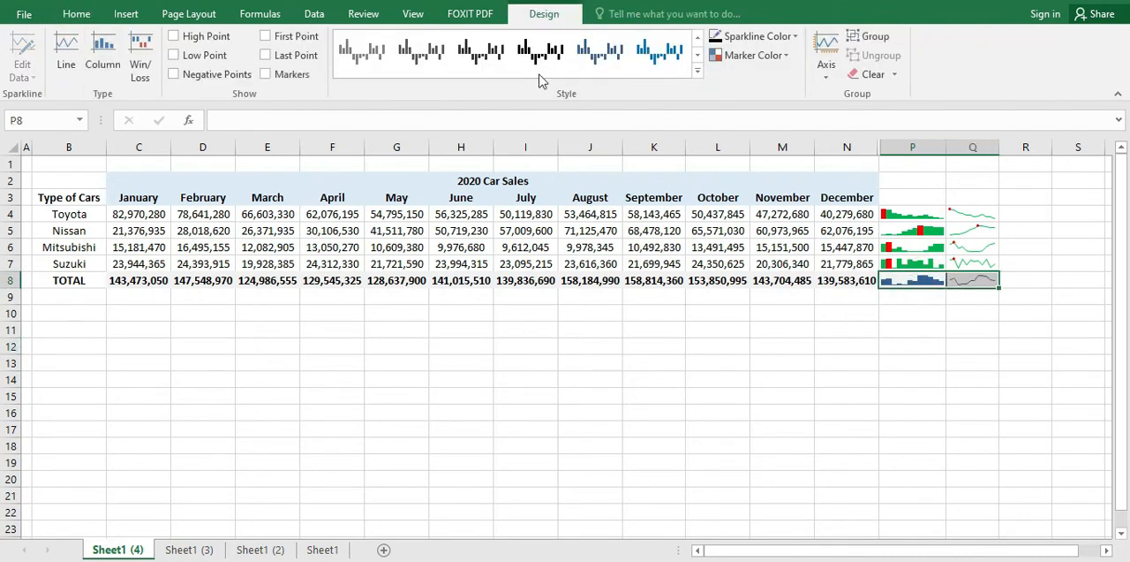
left_click(753, 54)
mouse_move(756, 118)
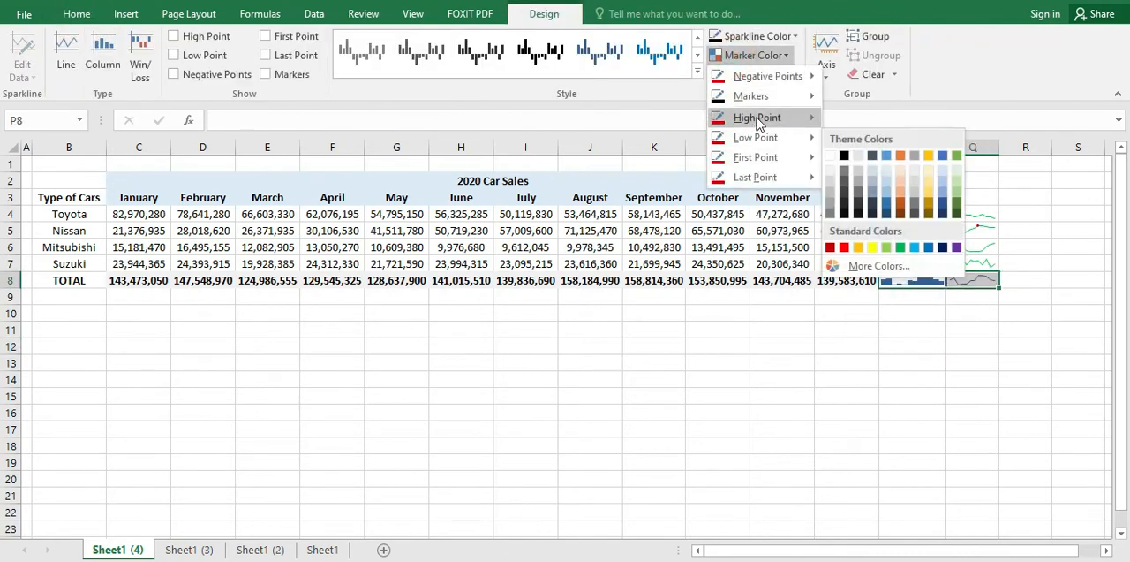
left_click(841, 227)
left_click(795, 391)
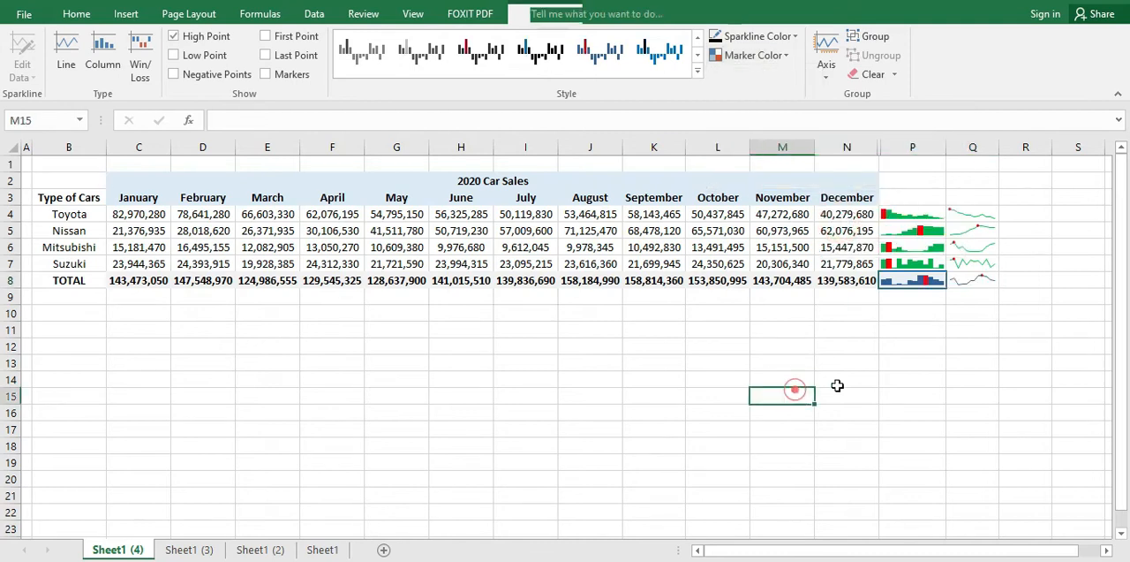
Step: Examine the column and line sparklines in P4:Q8 and the monthly car sales and totals in C4:N8
left_click(934, 346)
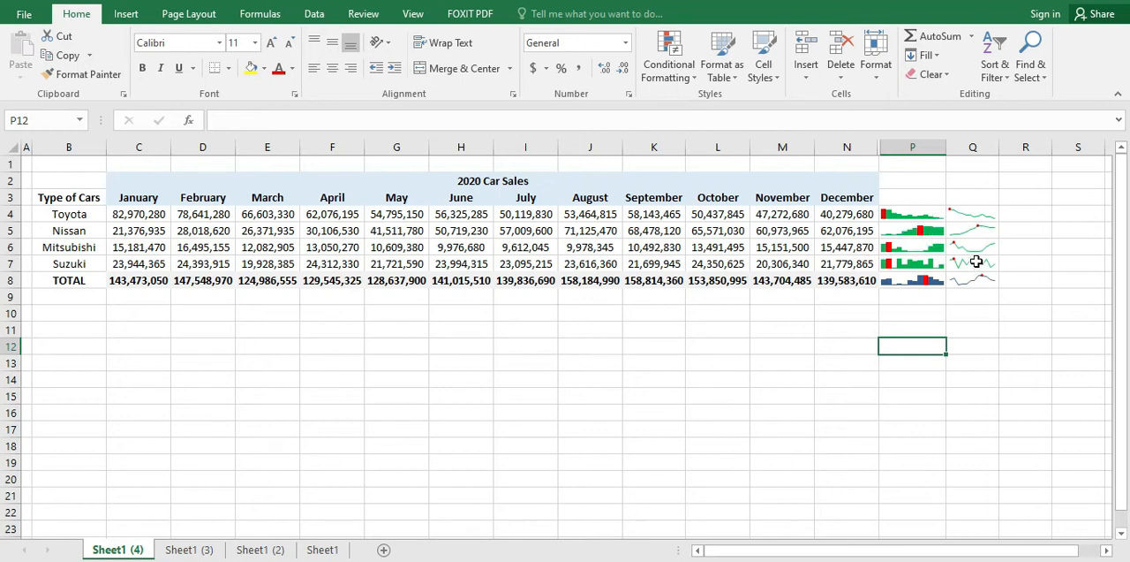
left_click(890, 217)
left_click_drag(919, 218, 923, 262)
left_click_drag(969, 216, 974, 281)
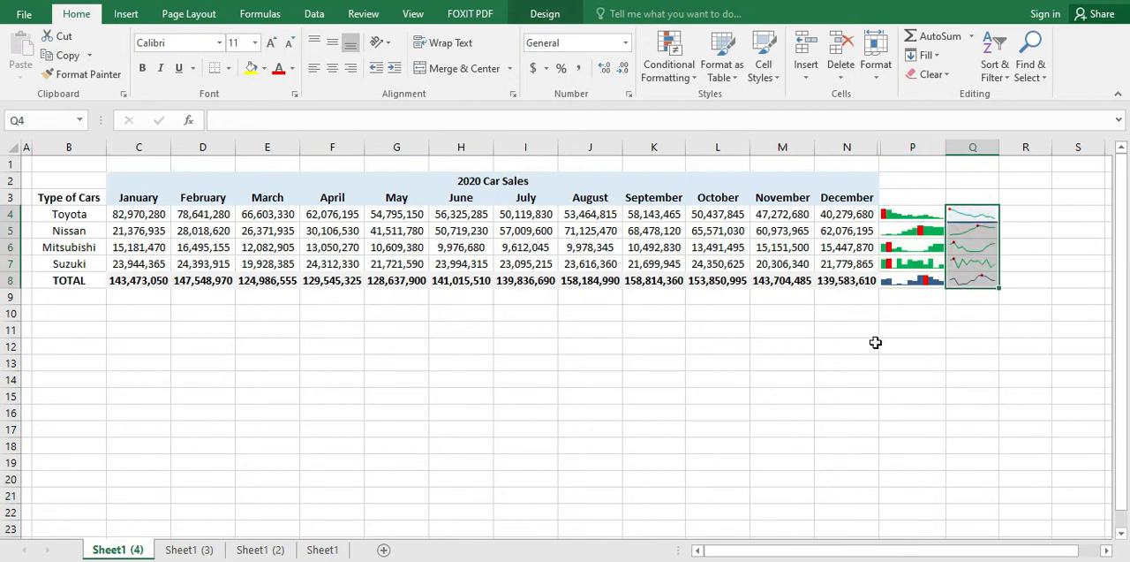
left_click(850, 340)
left_click(545, 346)
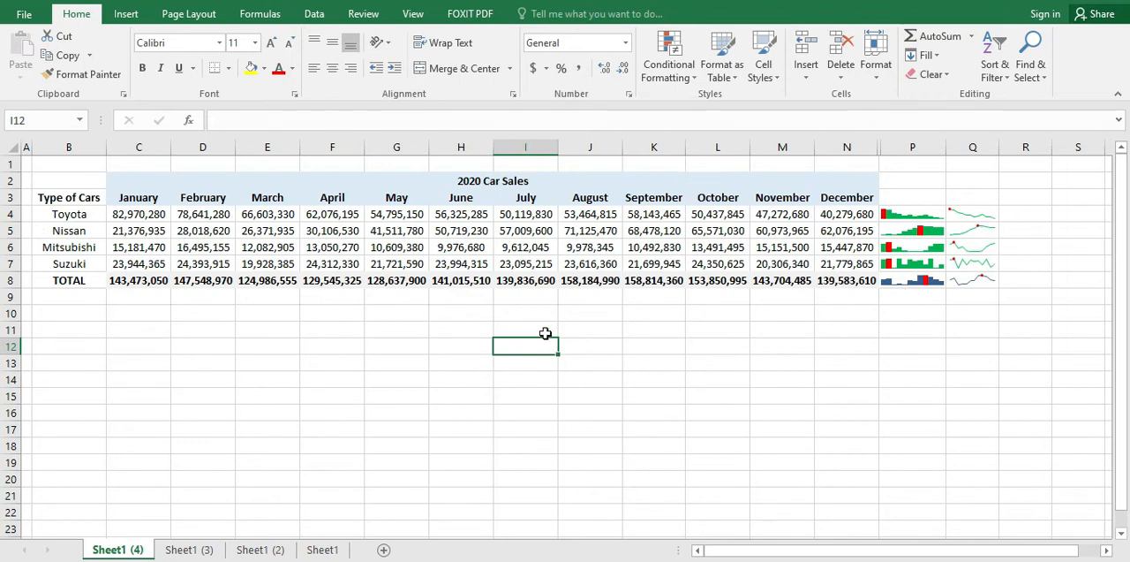
left_click(244, 318)
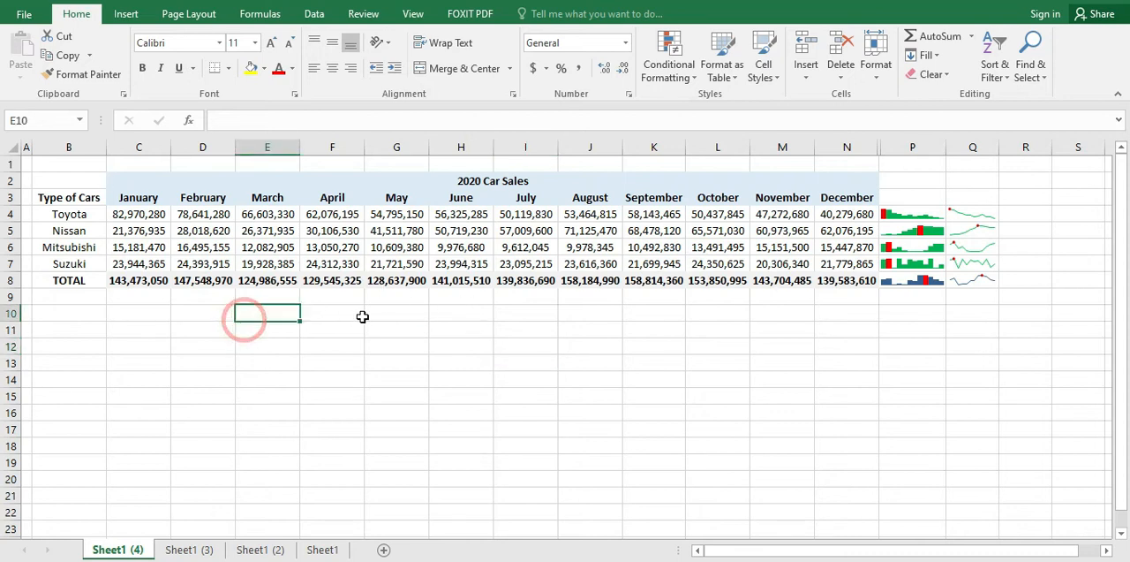
left_click(144, 214)
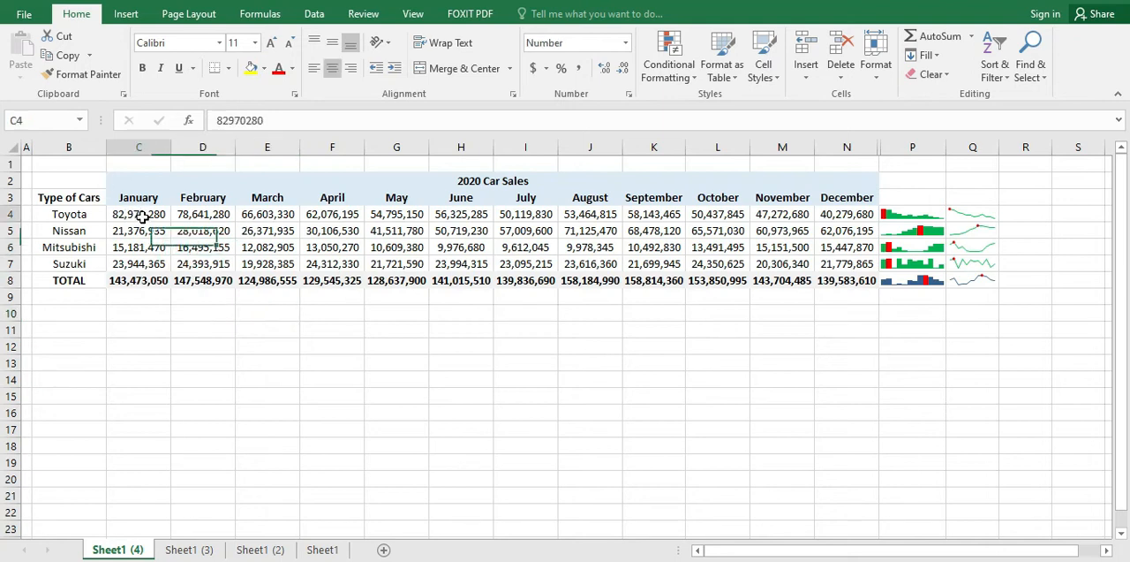
left_click(155, 247)
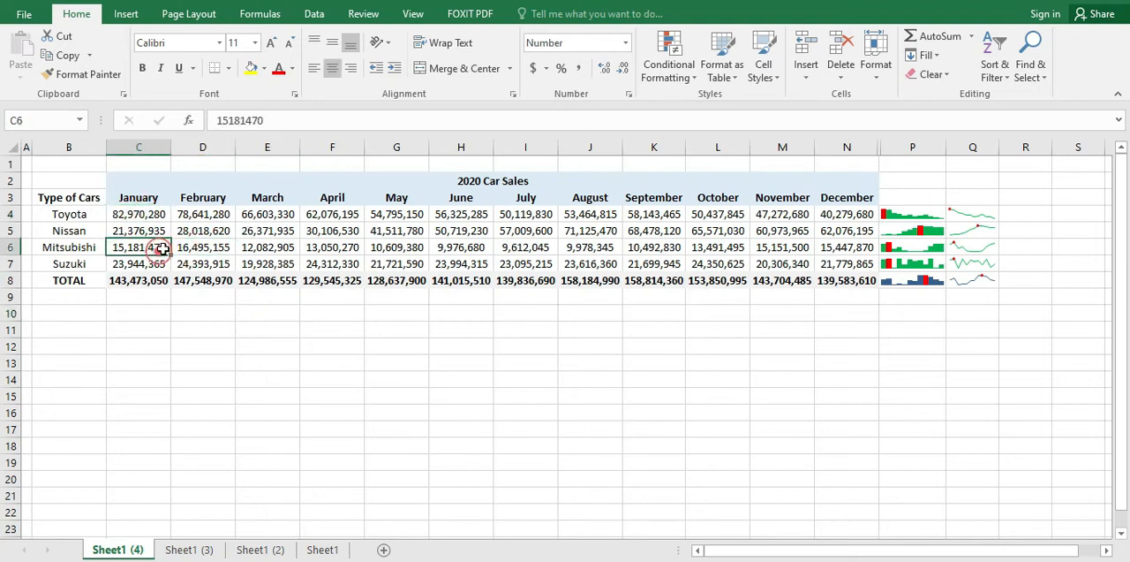
left_click_drag(150, 218, 848, 274)
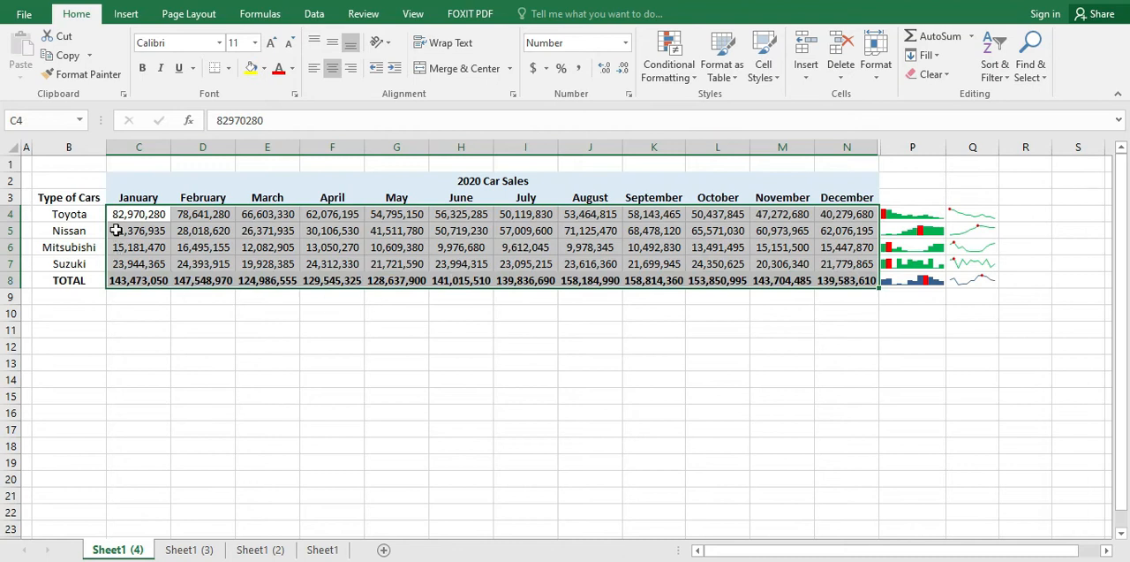
left_click(129, 214)
left_click_drag(129, 214, 799, 264)
left_click(63, 197)
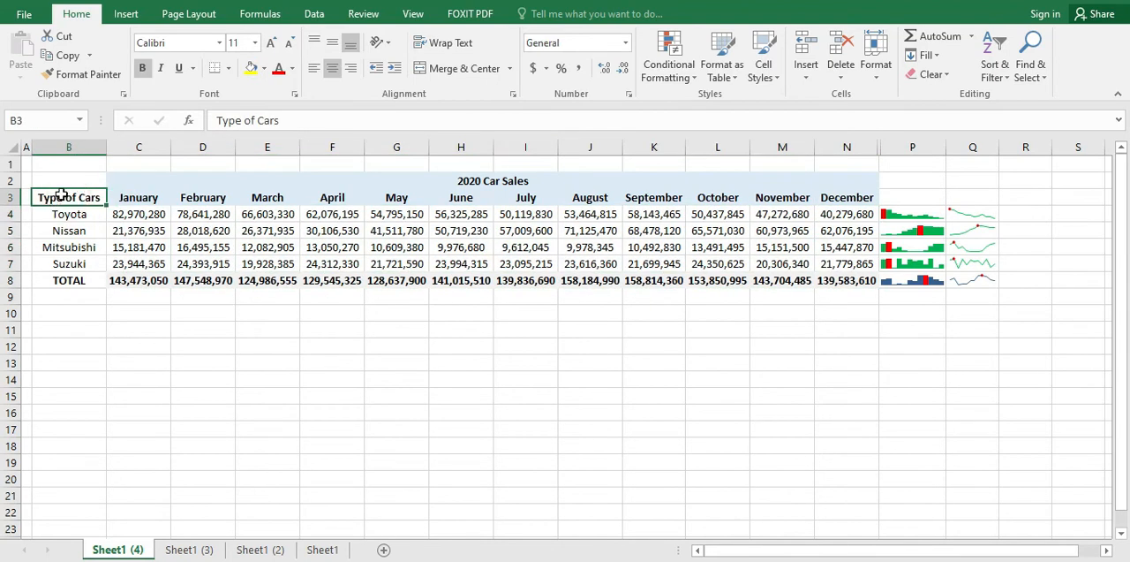
left_click(181, 228)
Step: Start a new color scale rule for the car sales in C4:N7 with the 3-Color Scale format style
left_click_drag(113, 195, 863, 260)
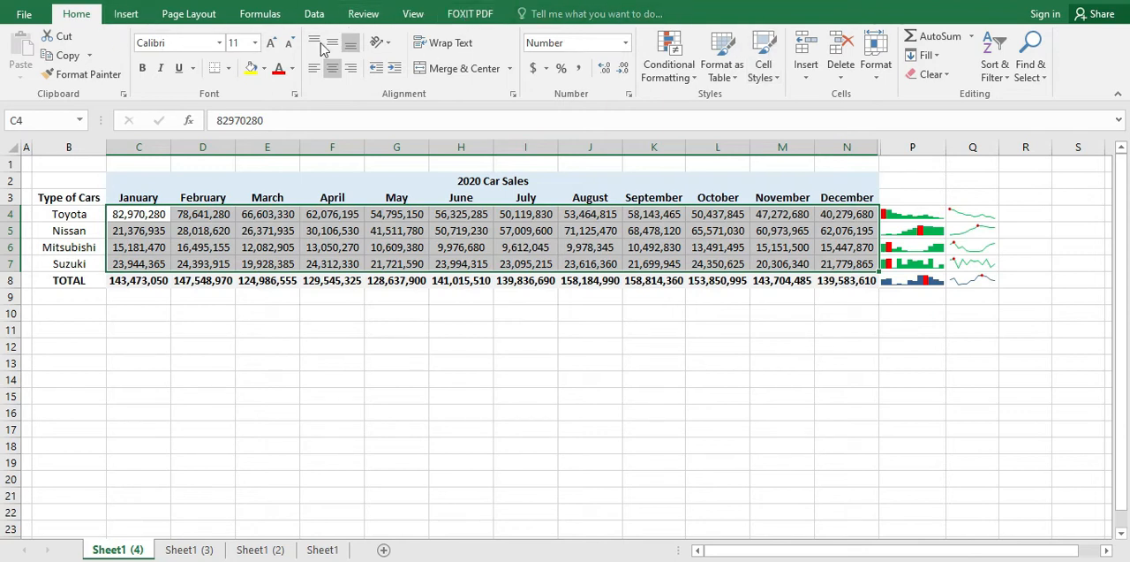
left_click(673, 77)
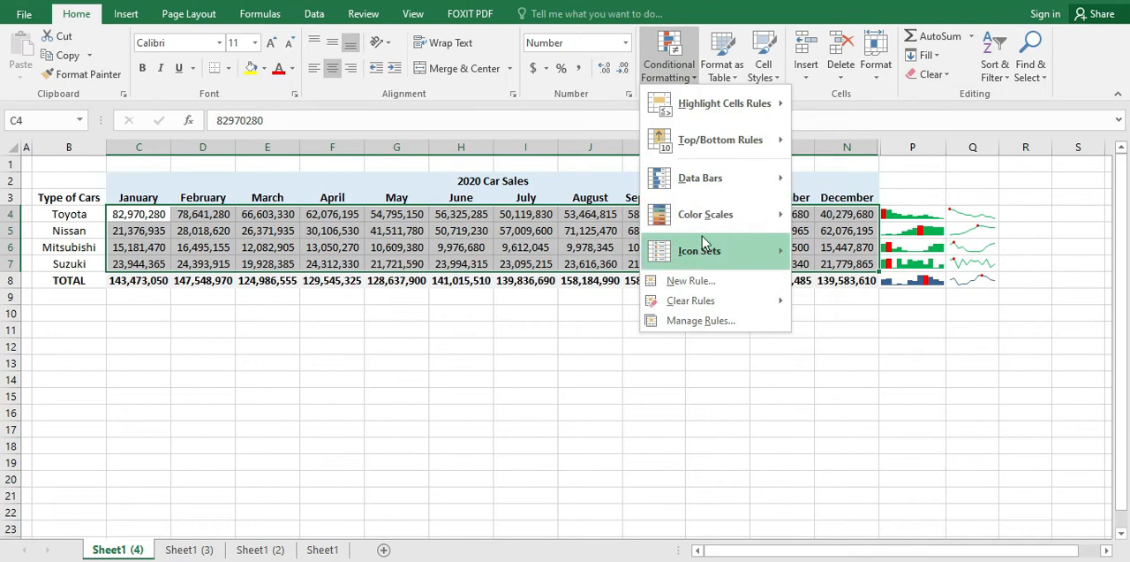
mouse_move(717, 221)
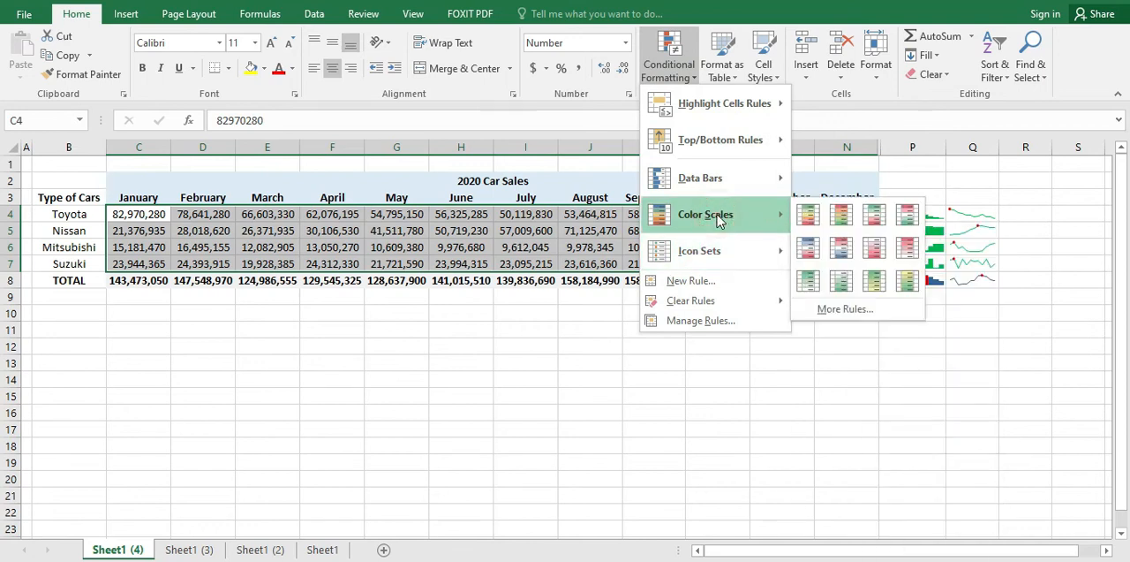
left_click(872, 309)
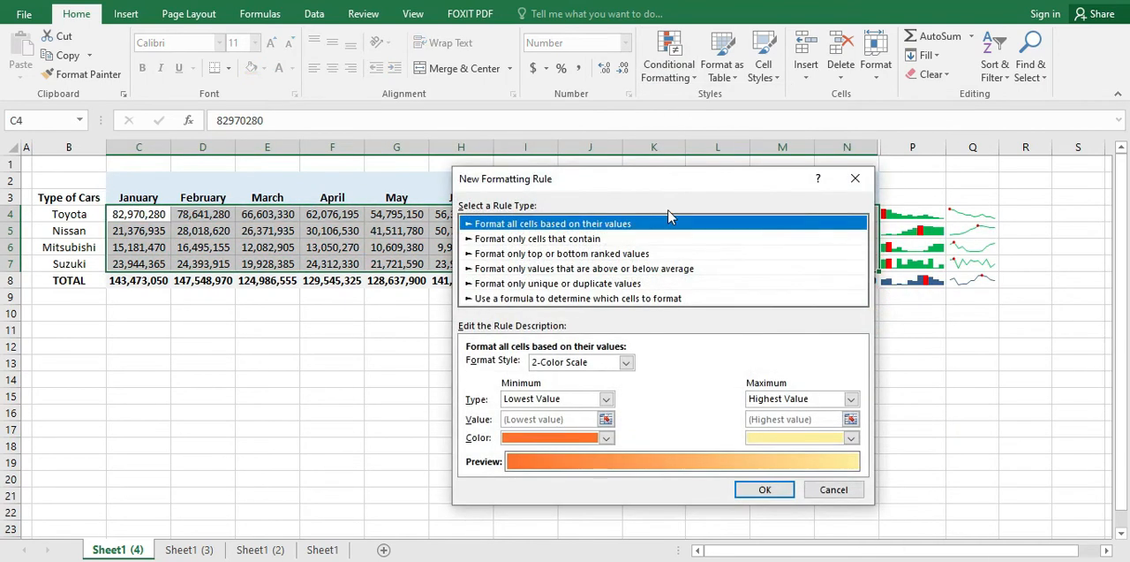
left_click(624, 362)
left_click(568, 388)
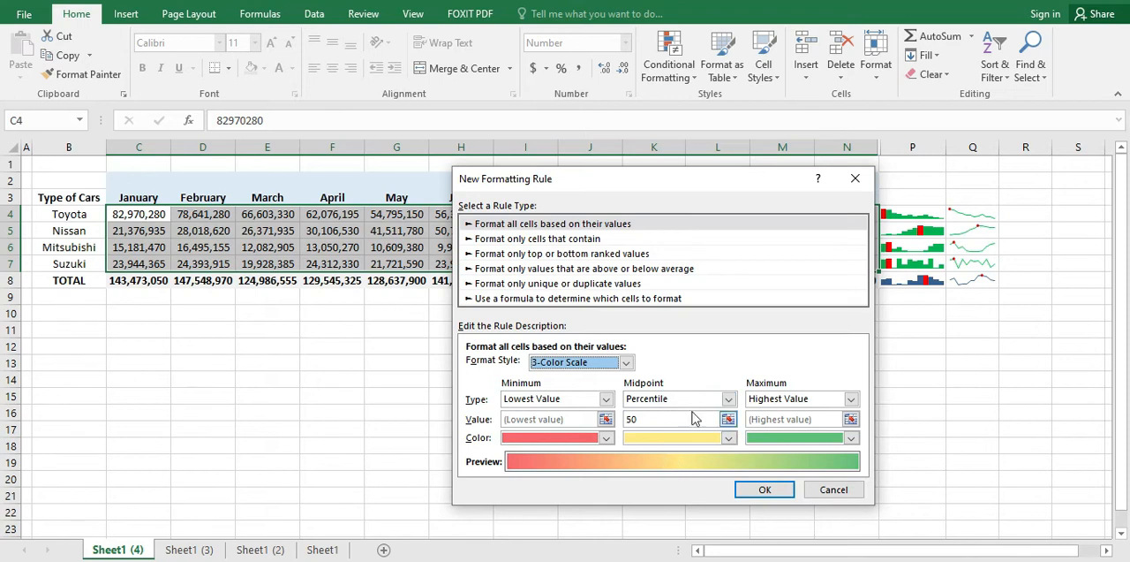
Step: Set the rule's midpoint color to standard orange and apply the color scale to C4:N7
left_click(727, 438)
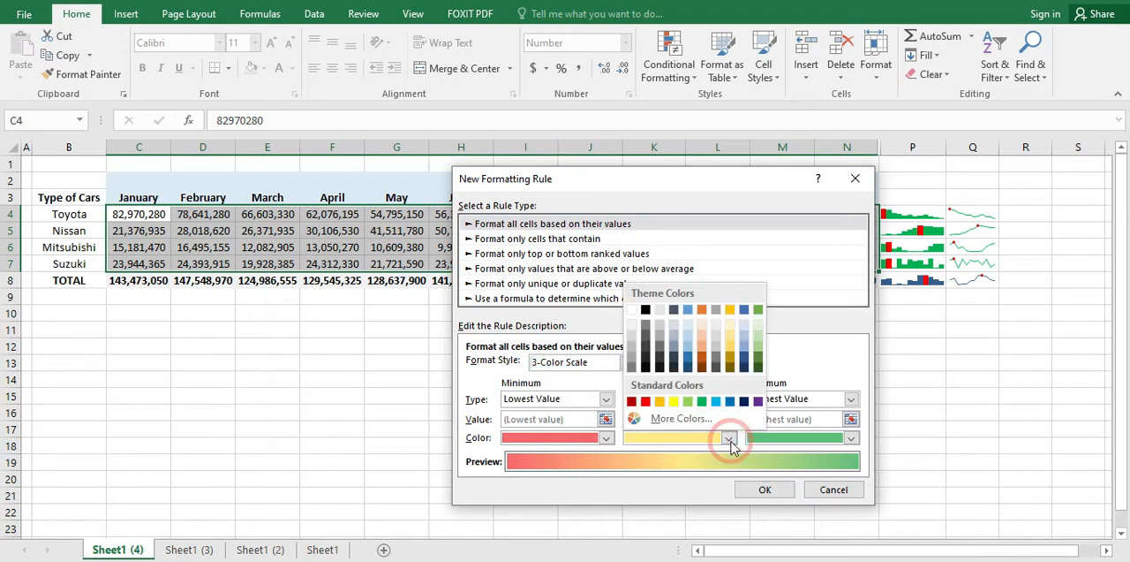
left_click(659, 401)
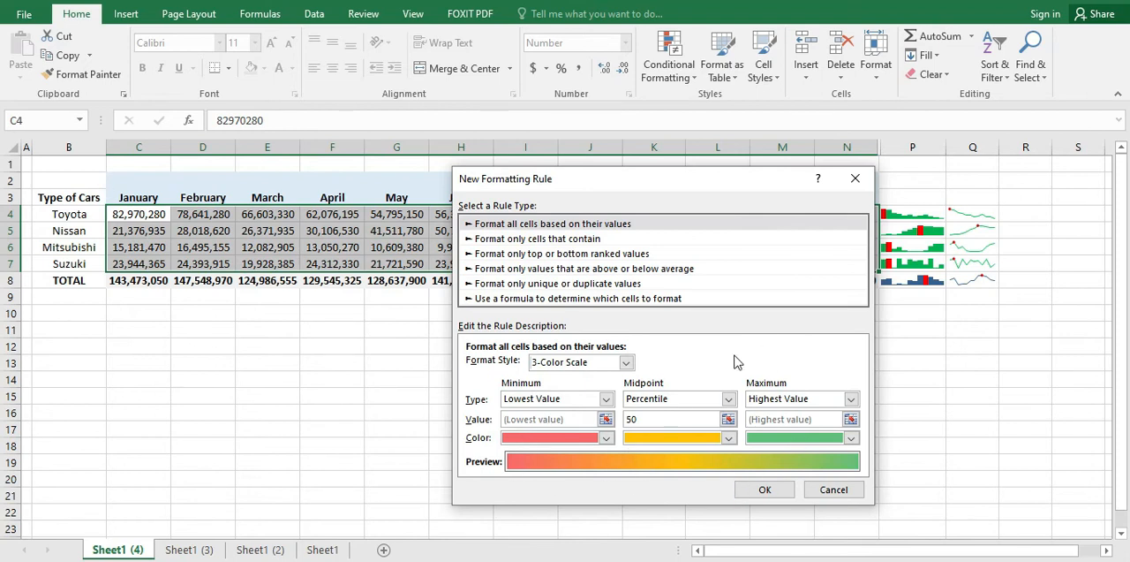
left_click(761, 490)
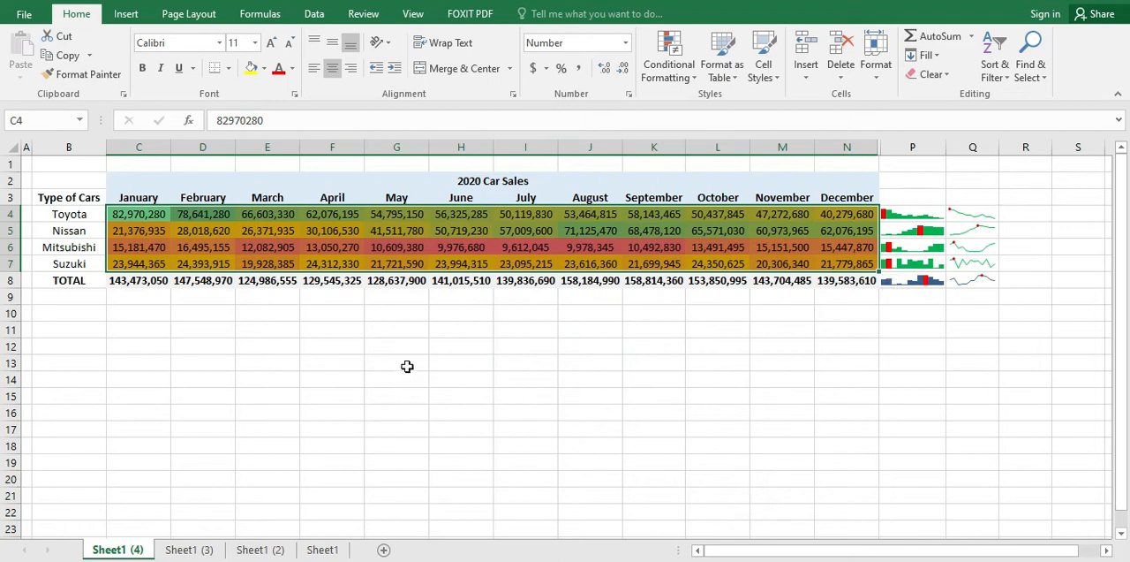
left_click(405, 364)
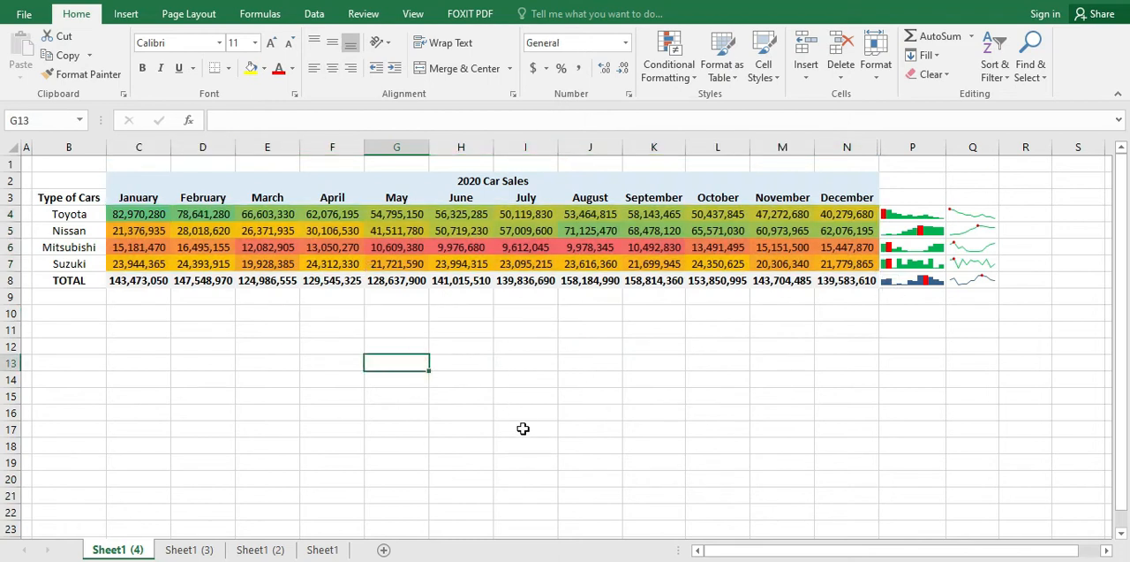
Step: Examine the color scale across the car sales in C4:N7, including January's Toyota sales and the whole Mitsubishi row
left_click(282, 249)
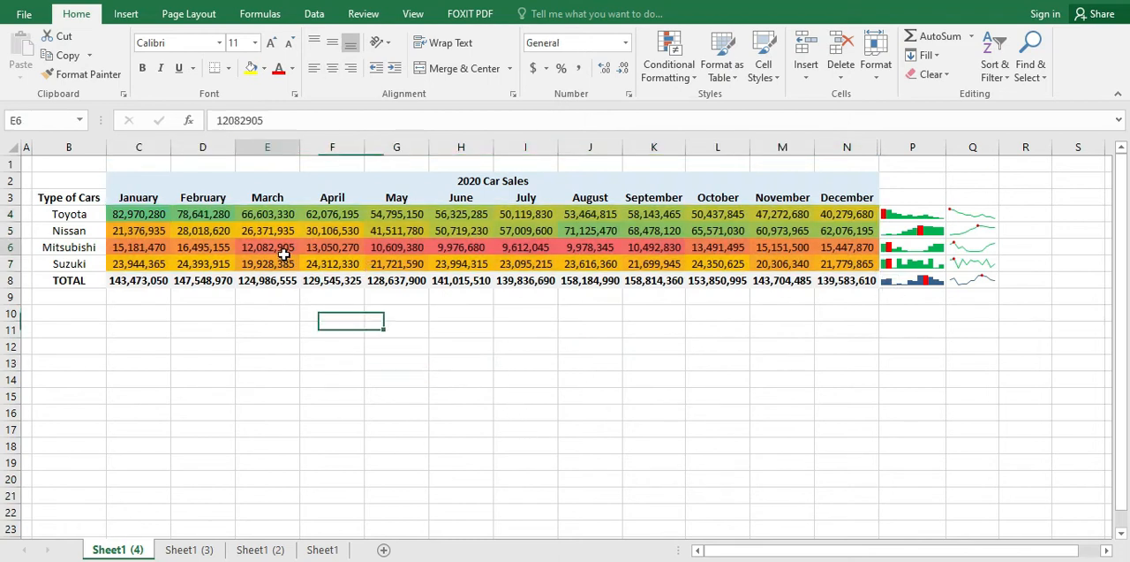
left_click(131, 216)
left_click(142, 234)
left_click(121, 212)
left_click_drag(151, 220, 837, 260)
left_click(297, 377)
left_click(128, 216)
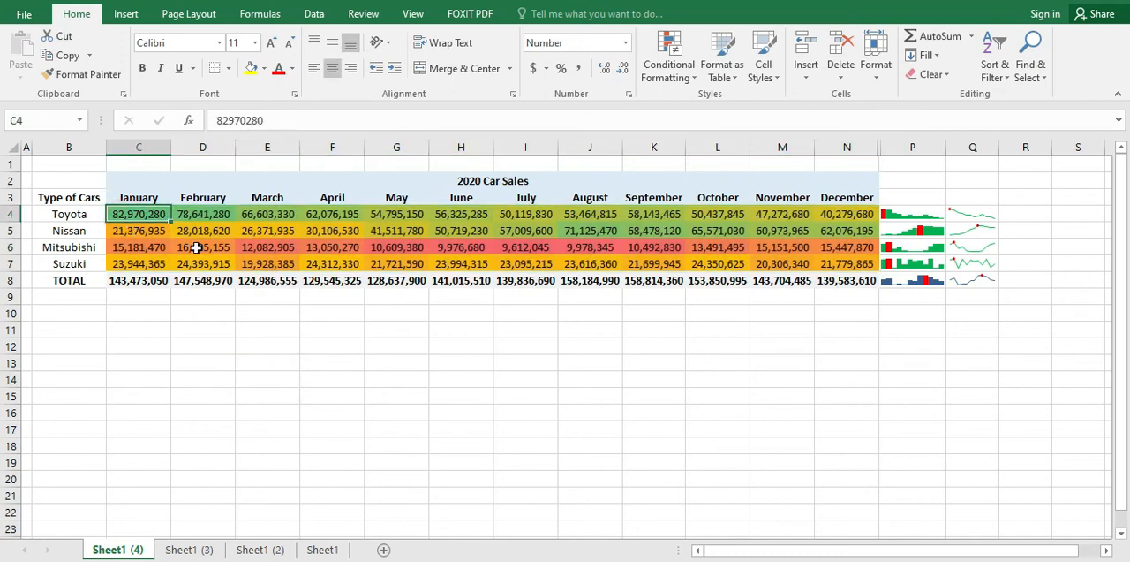
left_click_drag(149, 247, 837, 249)
left_click(600, 314)
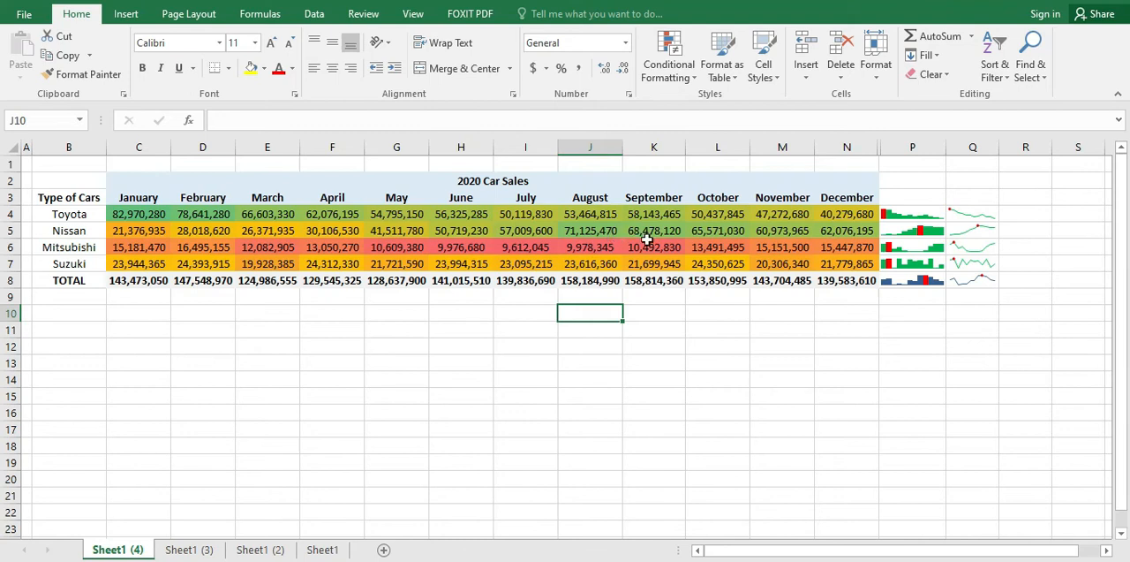
Step: Compare the color shading of Nissan's monthly sales from August to December in J5:N5
left_click(578, 233)
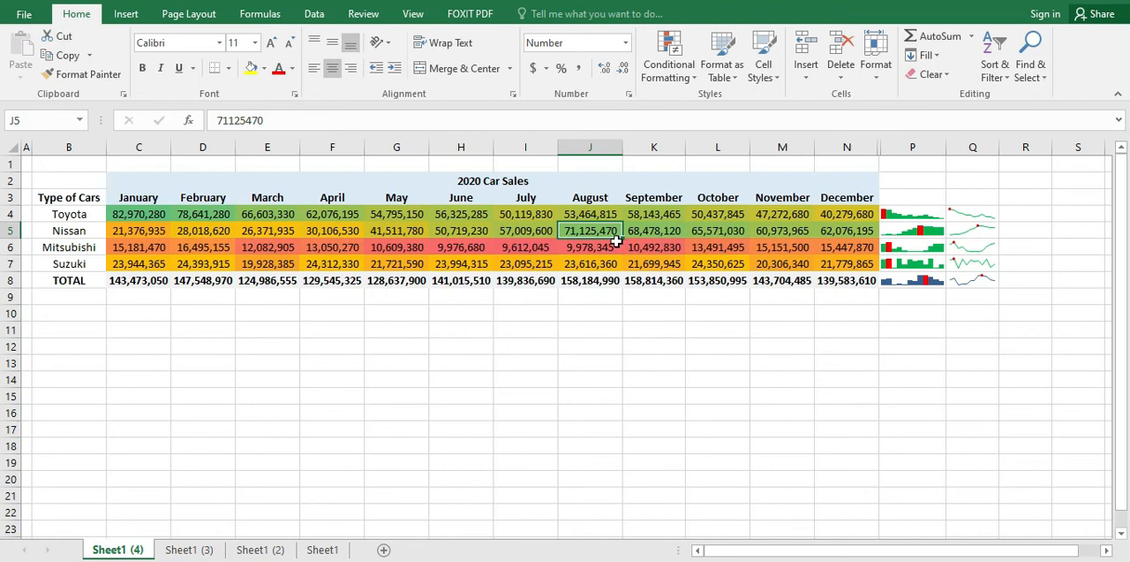
left_click(597, 247)
left_click(602, 231)
left_click(644, 231)
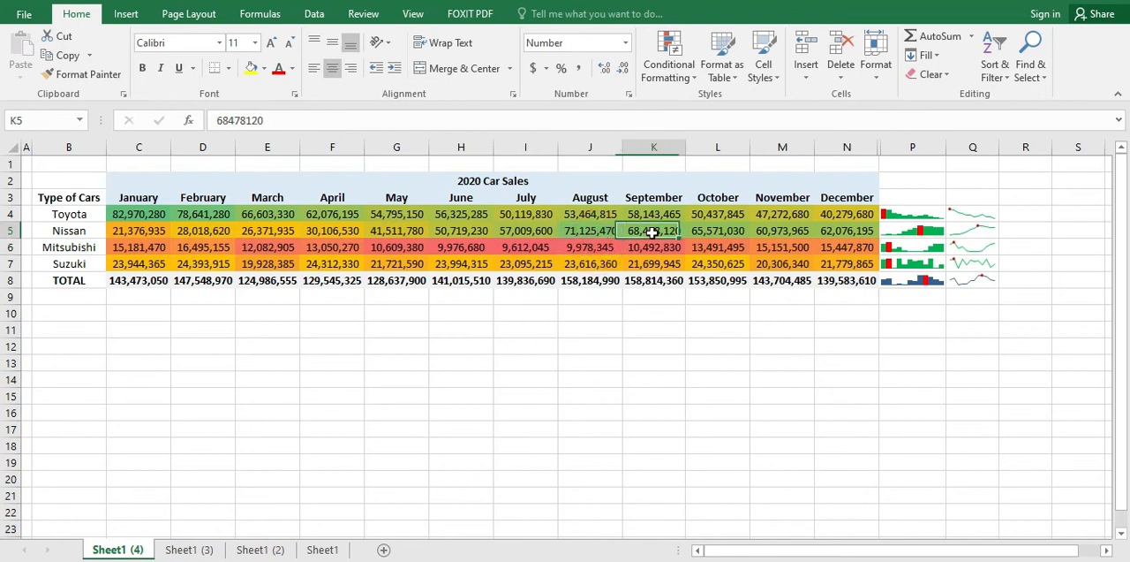
left_click(733, 230)
left_click(843, 230)
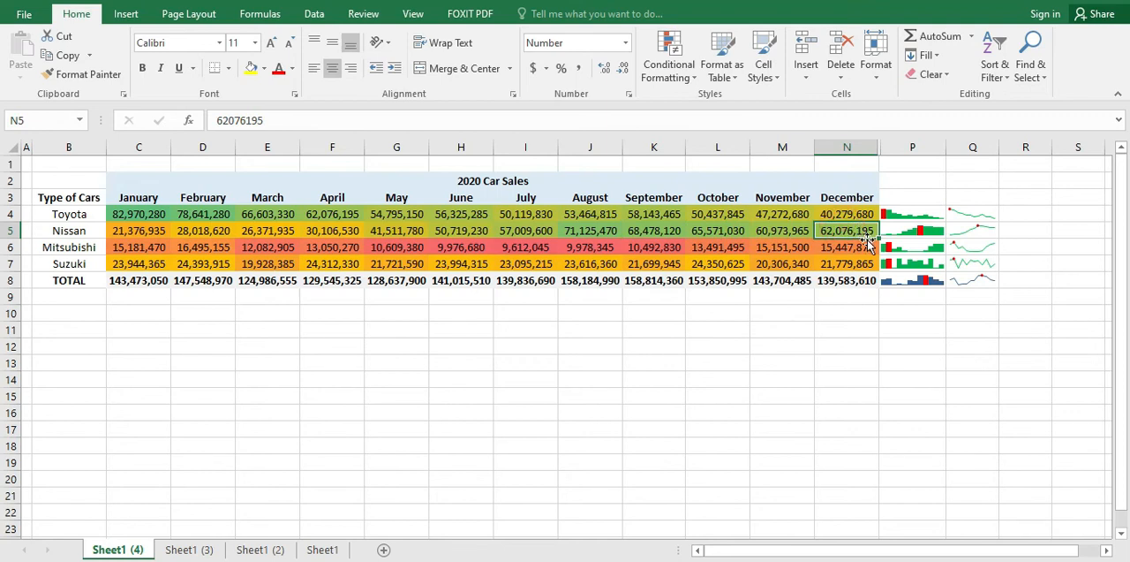
Step: Compare the color shading of Nissan's February to April sales in D5:F5 with Mitsubishi's March to December sales in E6:N6
left_click(268, 233)
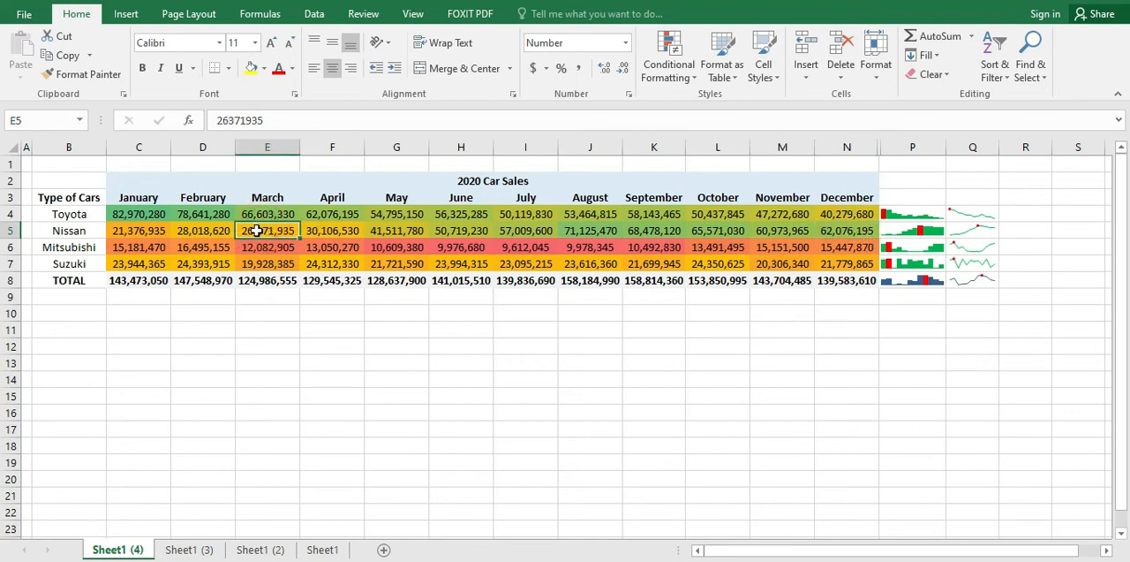
left_click_drag(256, 231, 332, 230)
left_click(205, 230)
left_click_drag(205, 231, 345, 232)
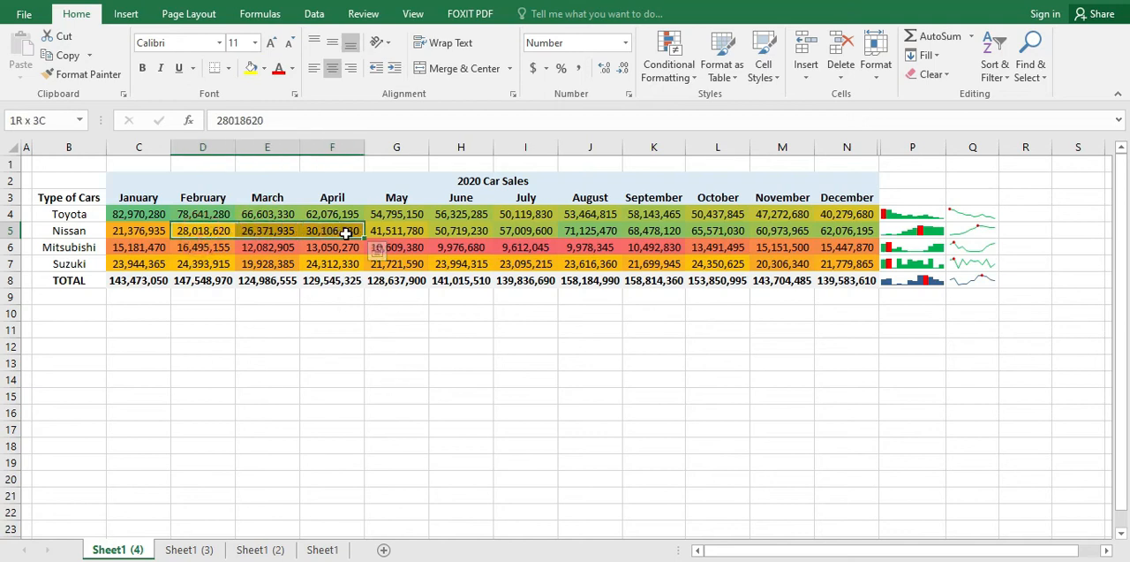
left_click(422, 264)
left_click_drag(265, 248, 839, 249)
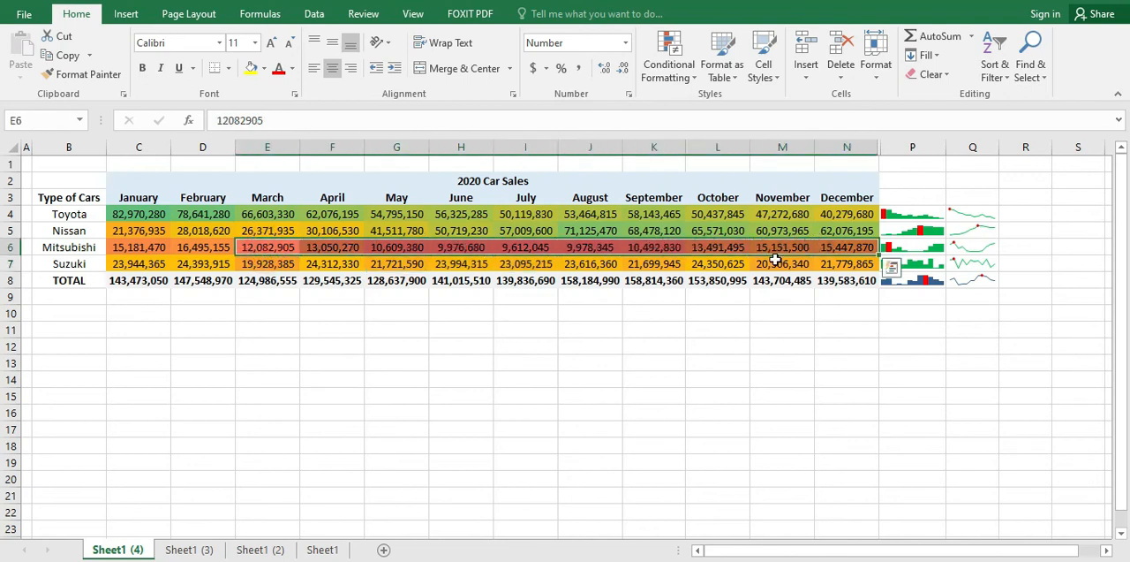
left_click(630, 297)
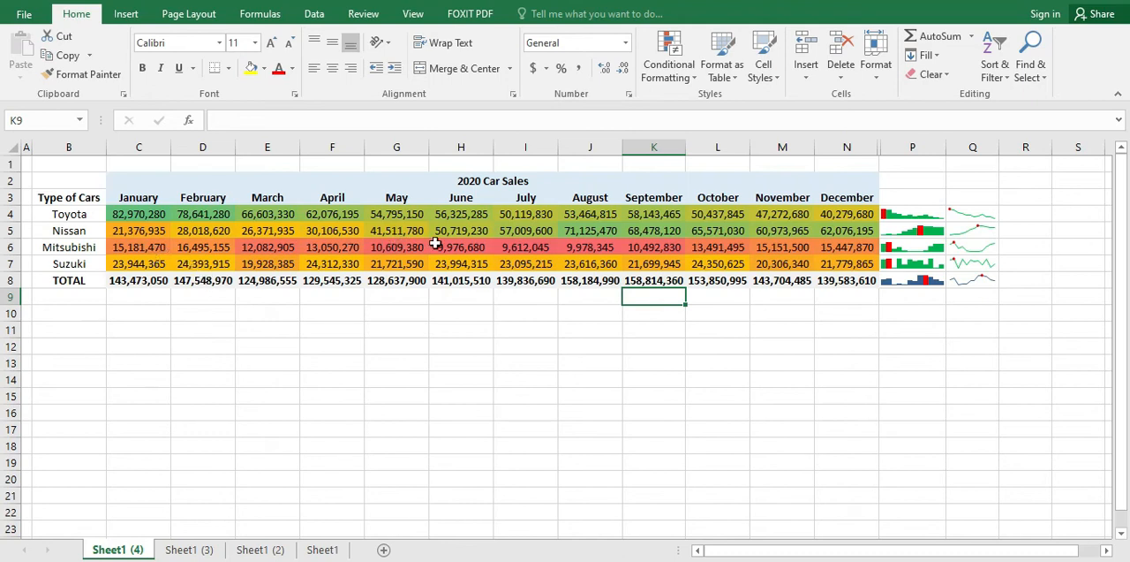
left_click(535, 250)
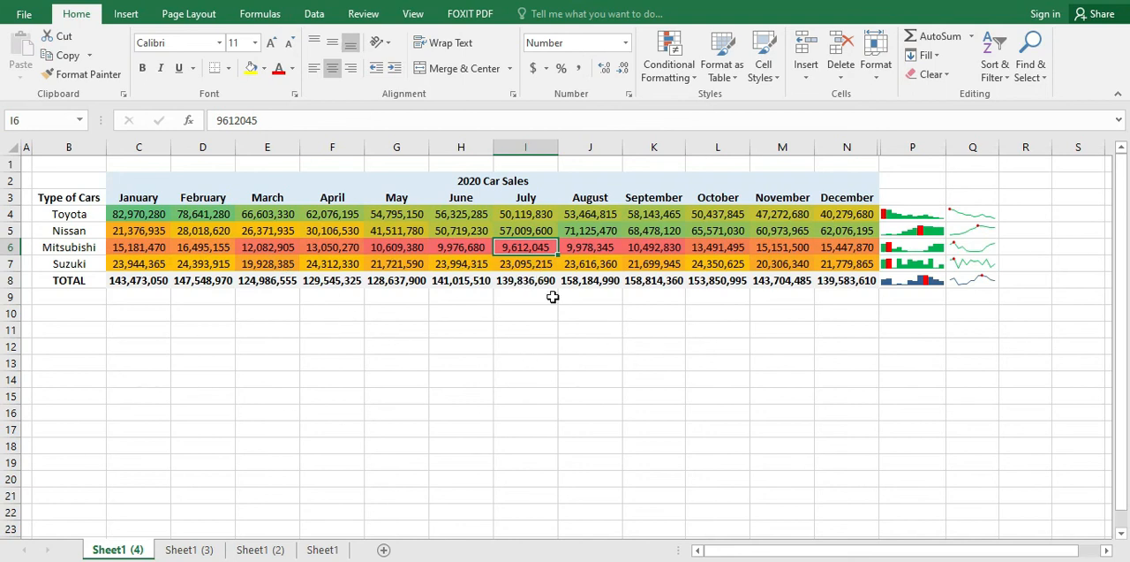
Step: Review the month headings and car types alongside the column sparklines in P4:P8 and the line sparklines in Q4:Q8
left_click_drag(893, 216, 916, 268)
left_click(910, 375)
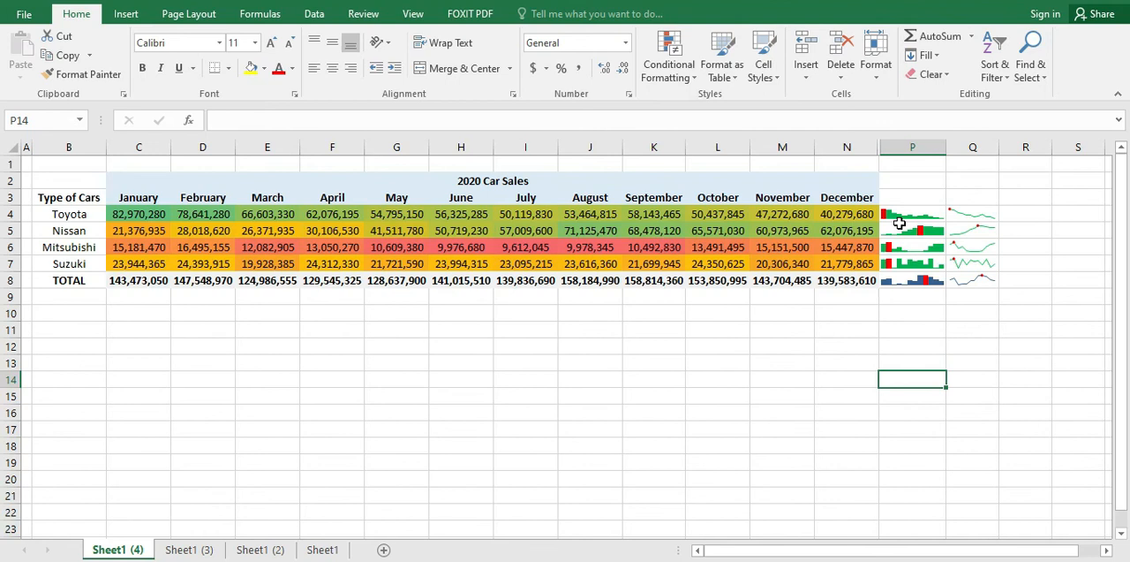
left_click(25, 214)
left_click_drag(139, 197, 821, 195)
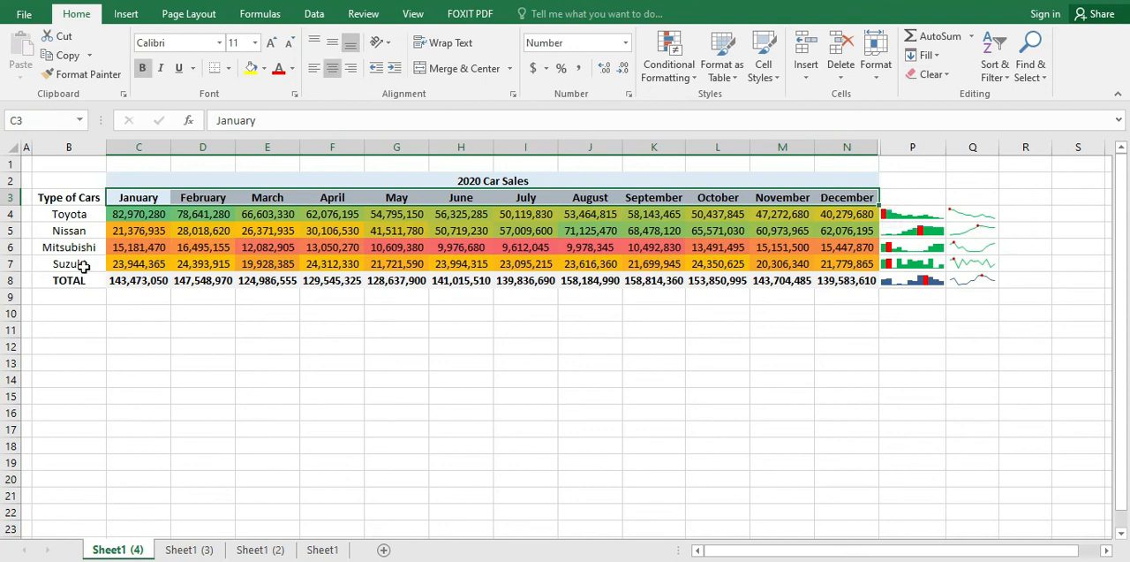
left_click(74, 218)
left_click(75, 247)
left_click(69, 231)
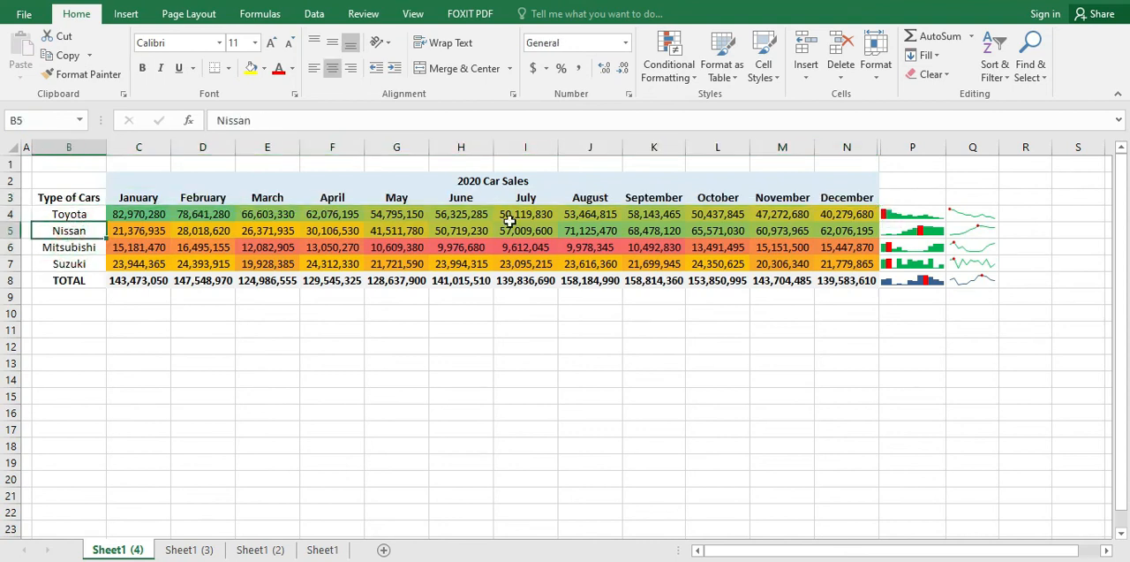
left_click_drag(912, 215, 913, 281)
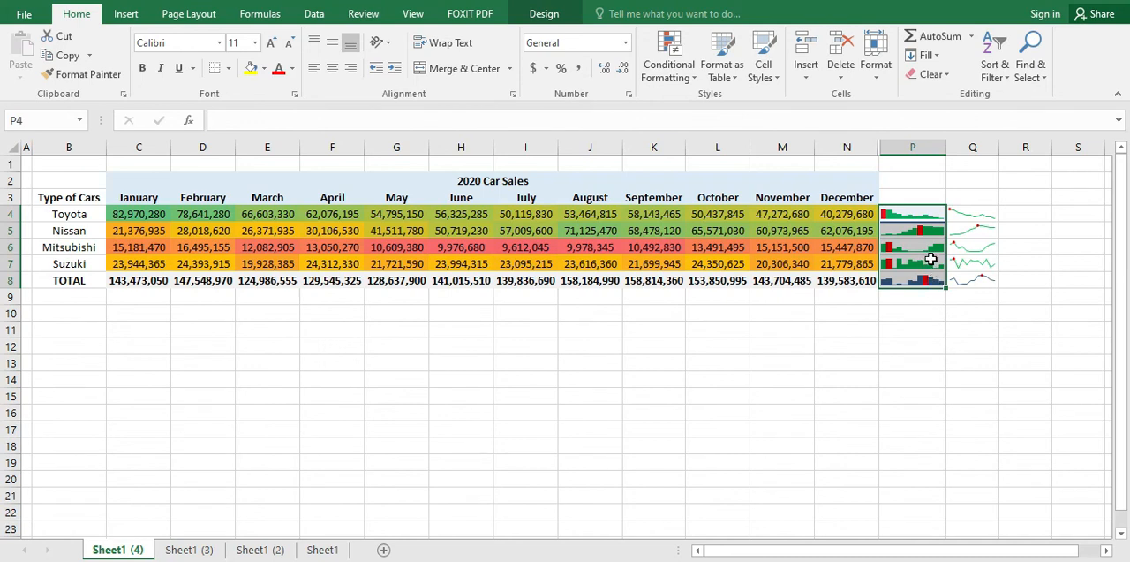
left_click(971, 213)
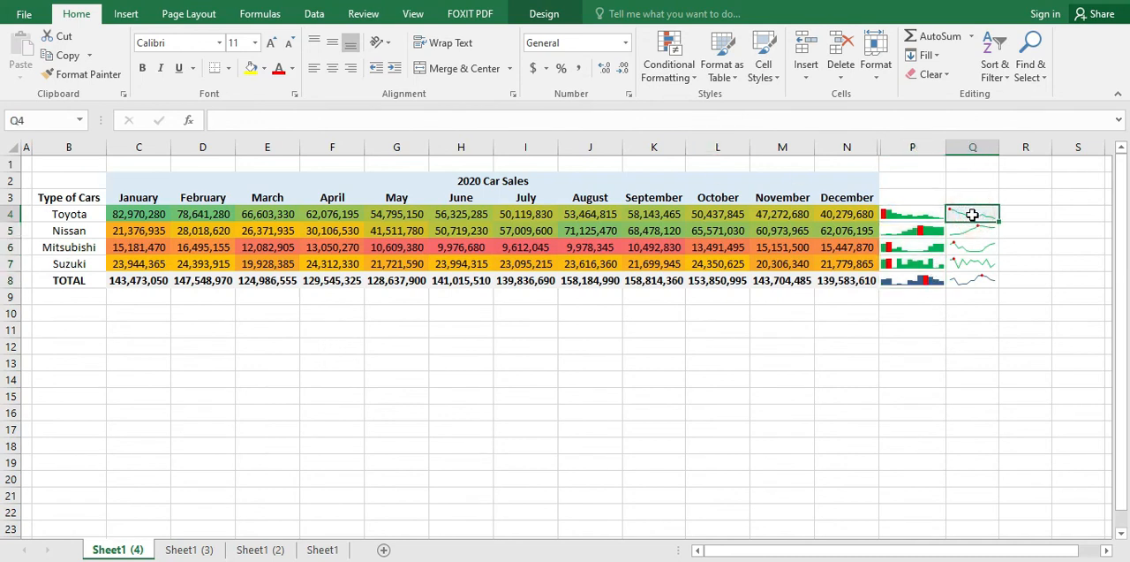
left_click_drag(971, 214, 971, 274)
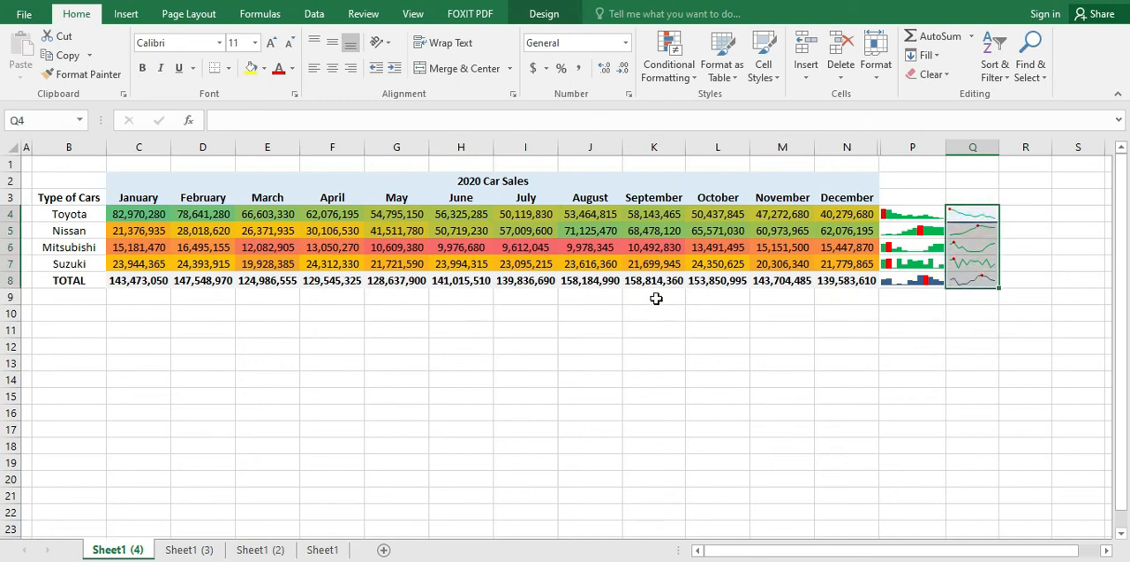
left_click(653, 331)
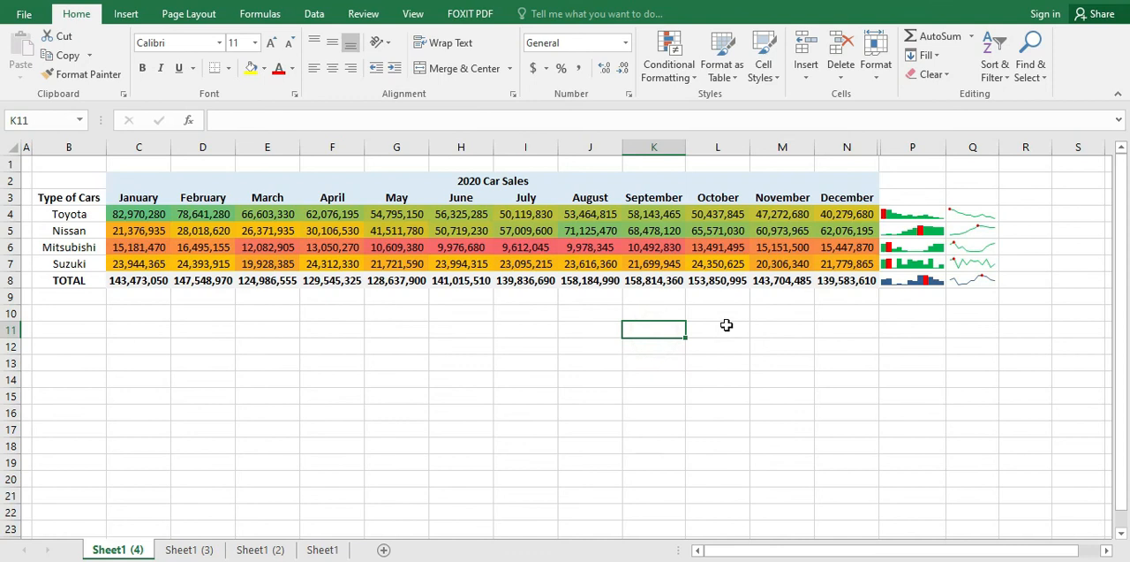